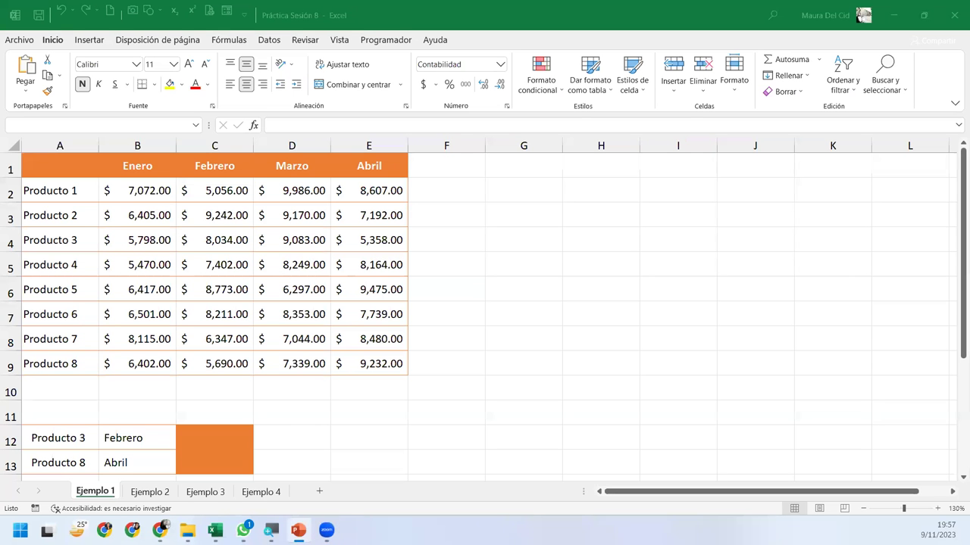
Switch from the sales workbook to the running Excel Intermedio Sesión 8 slideshow
{"action": "left_click", "coordinate": [299, 531]}
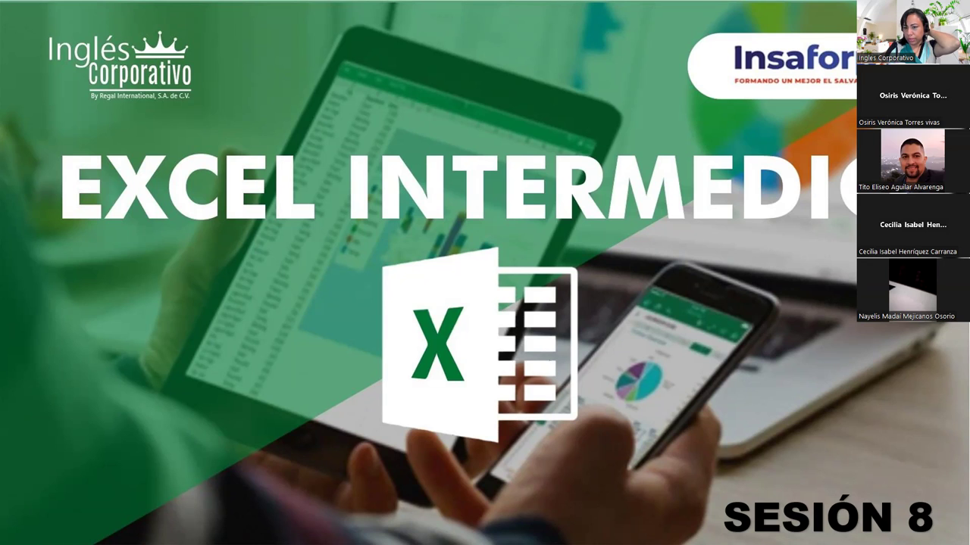
Advance the slideshow to the Contenido Sesión 8 slide covering the INDICE function
{"action": "key", "text": "Right"}
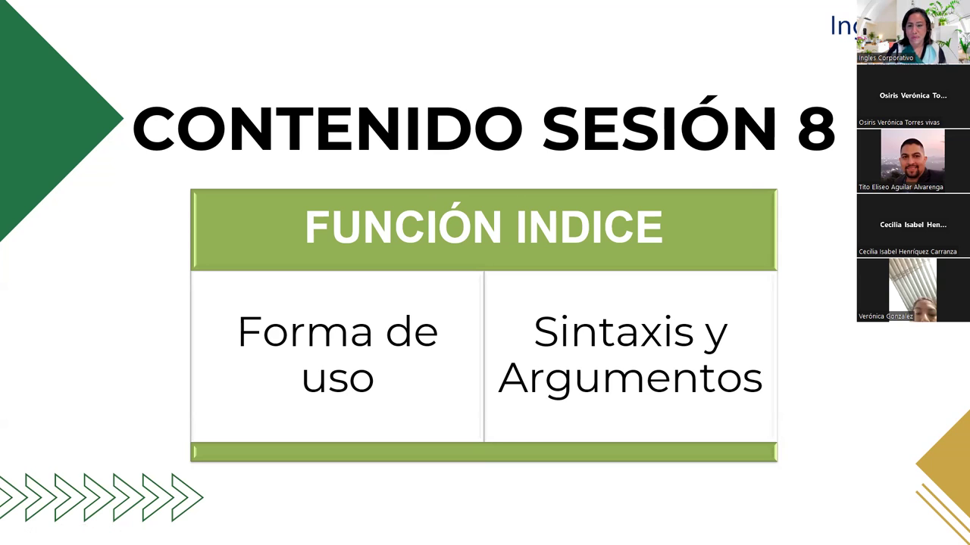
Advance to the Función ÍNDICE slide showing its Matriz, Núm_fila and Núm_columna arguments
{"action": "key", "text": "Right"}
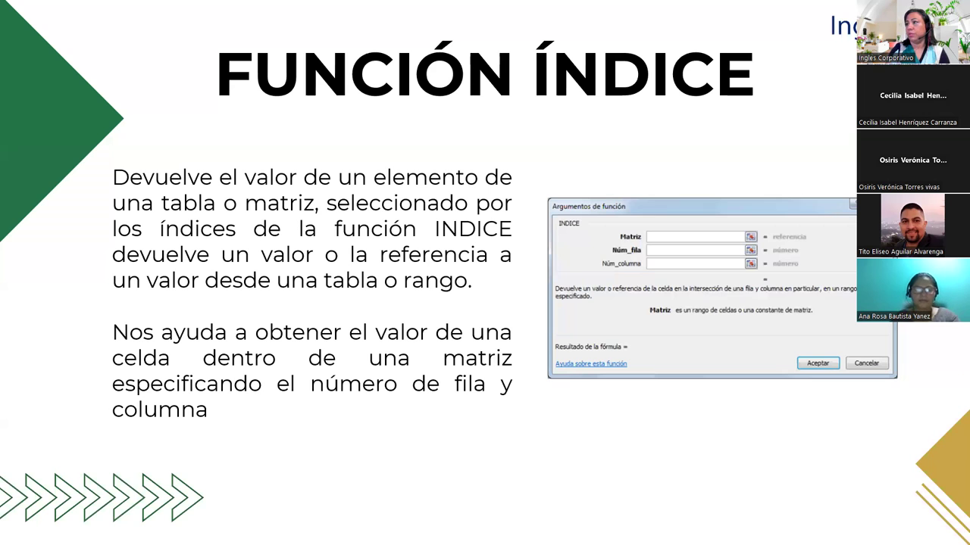
Advance to the FORMAS DE USO slide explaining the matricial syntax
{"action": "key", "text": "Right"}
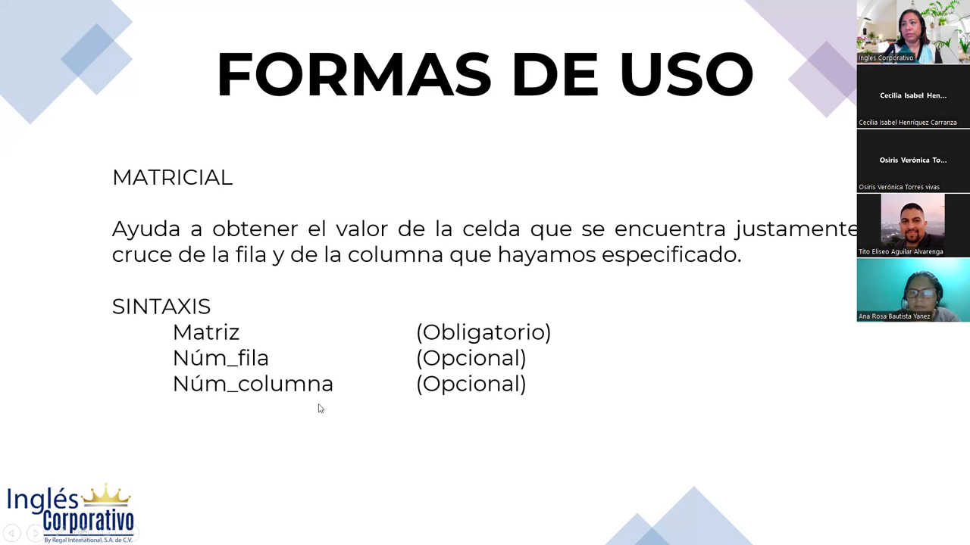
Advance to the REFERENCIA slide listing ref, núm_fila, núm_columna and núm_área
{"action": "key", "text": "Right"}
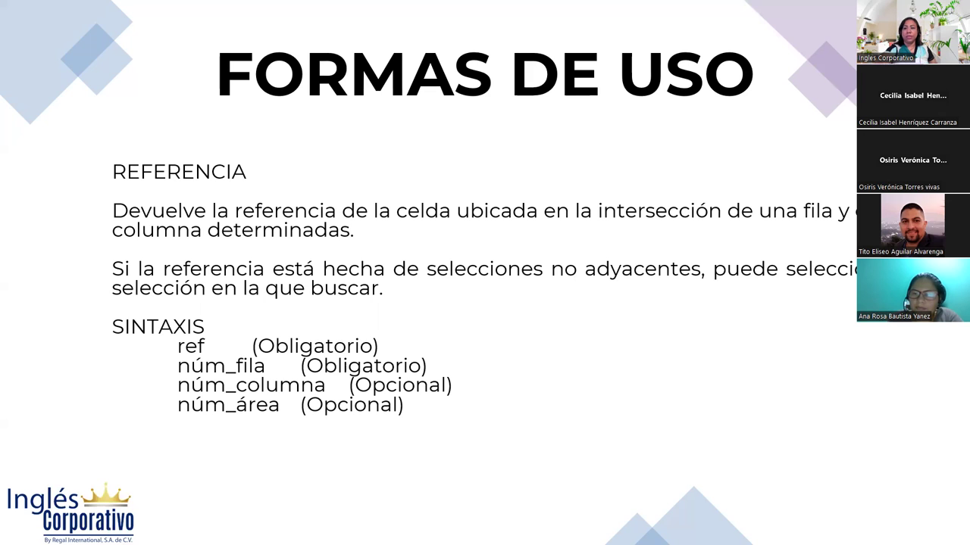
Advance to the DESARROLLO example slide, then switch over to the live Excel workbook
{"action": "key", "text": "Right"}
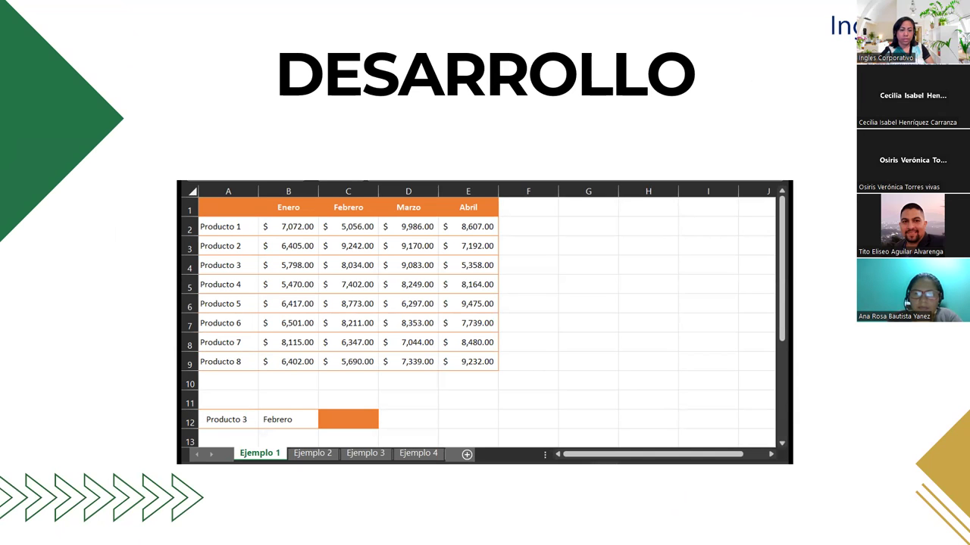
{"action": "key", "text": "alt+Tab"}
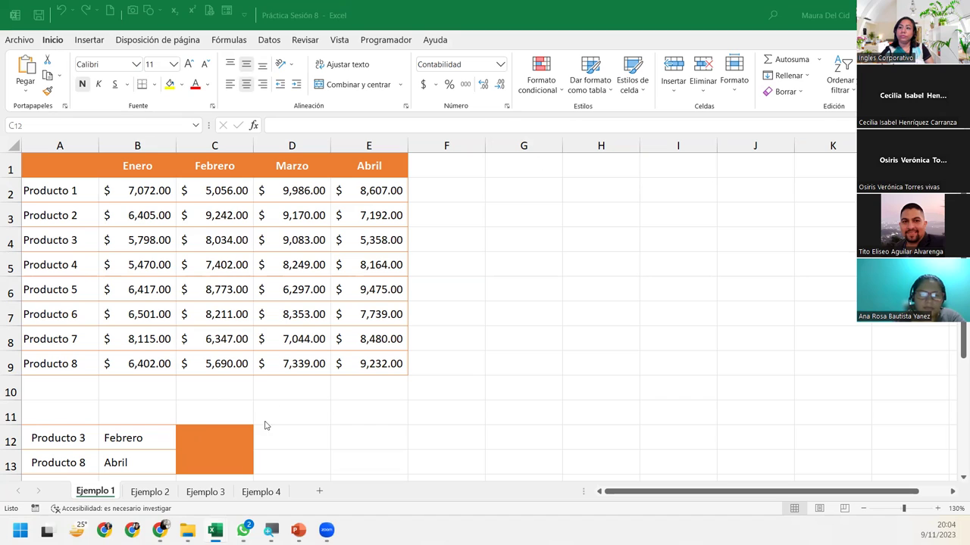
Highlight the Producto 3 row and Enero column, then reselect result cell C12 and show the Fórmulas tab
{"action": "left_click", "coordinate": [205, 430]}
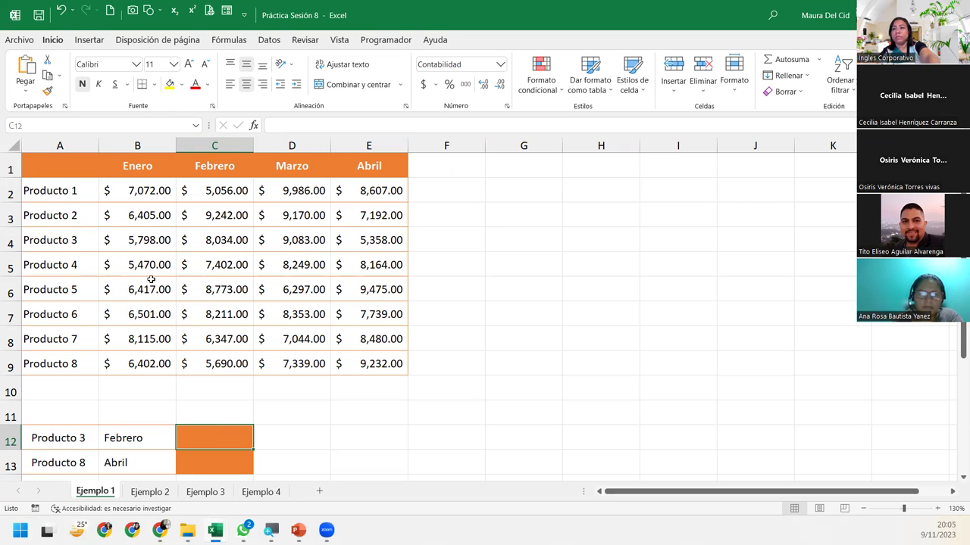
{"action": "left_click", "coordinate": [9, 241]}
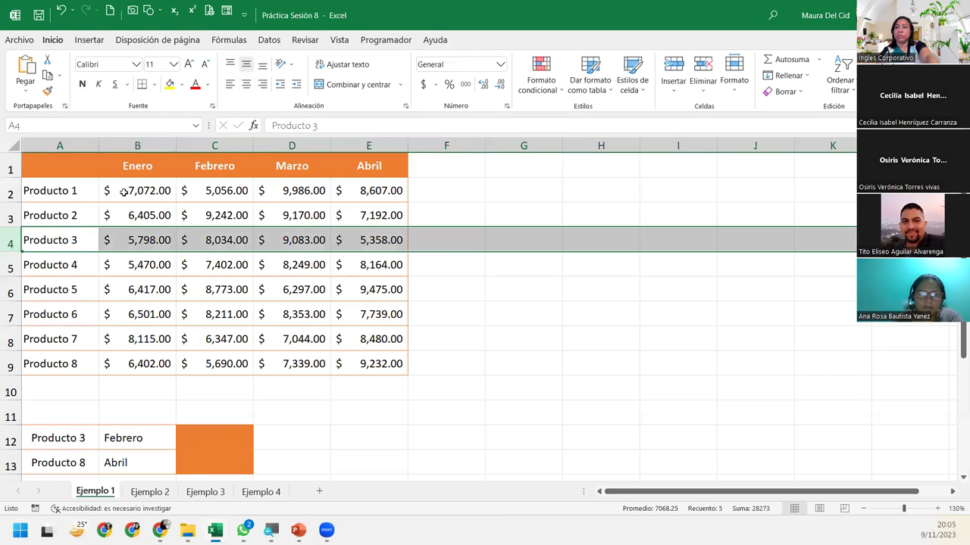
{"action": "left_click", "coordinate": [155, 142], "text": "ctrl"}
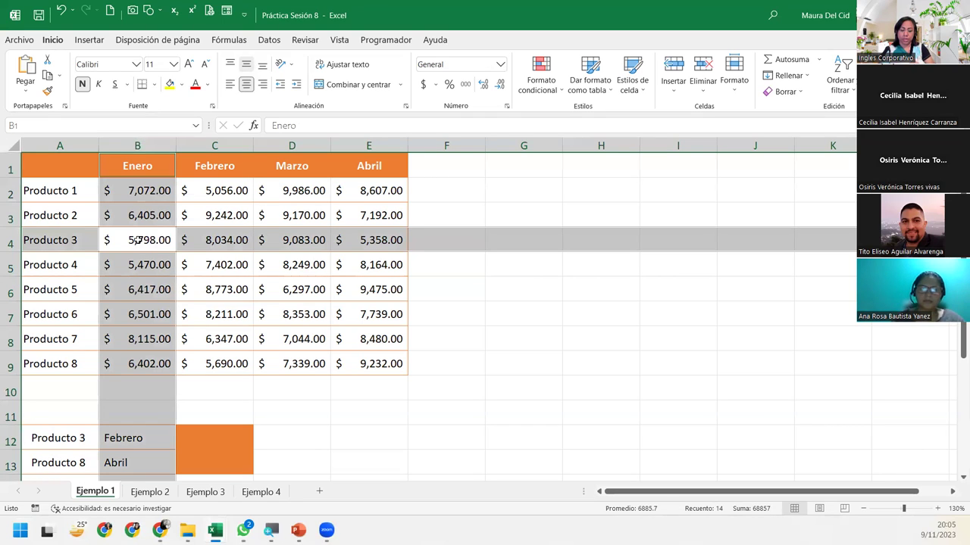
{"action": "left_click", "coordinate": [217, 438]}
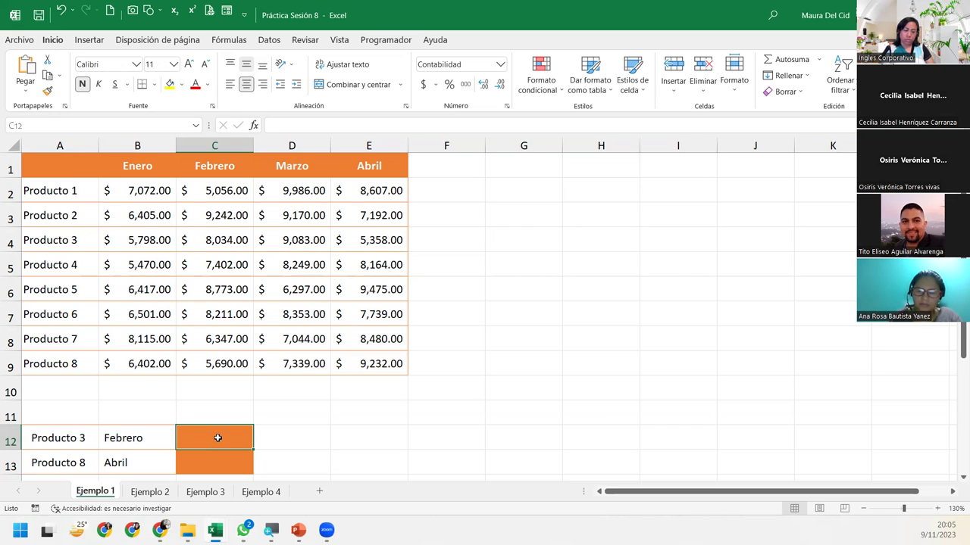
{"action": "left_click", "coordinate": [228, 47]}
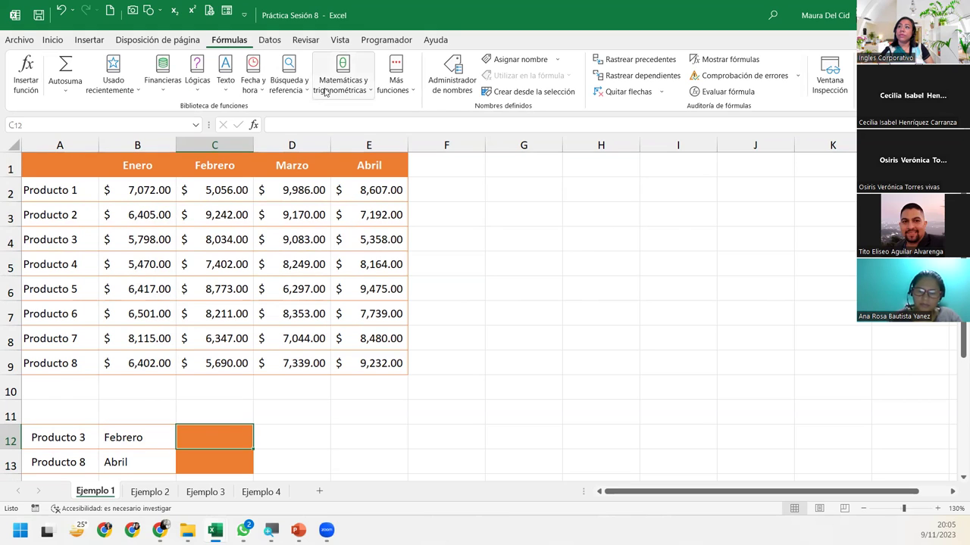
Insert INDICE into C12 from the Búsqueda y referencia function list
{"action": "left_click", "coordinate": [288, 89]}
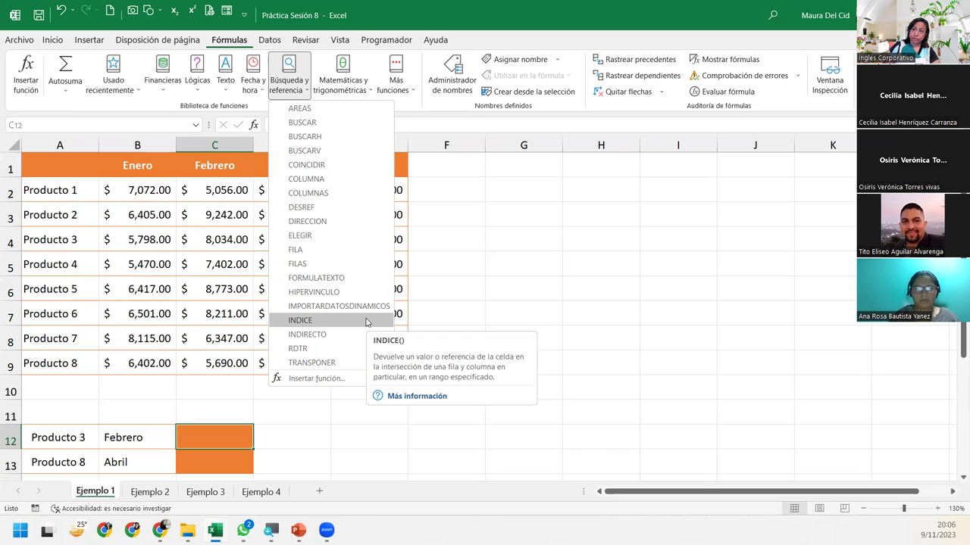
{"action": "left_click", "coordinate": [366, 321]}
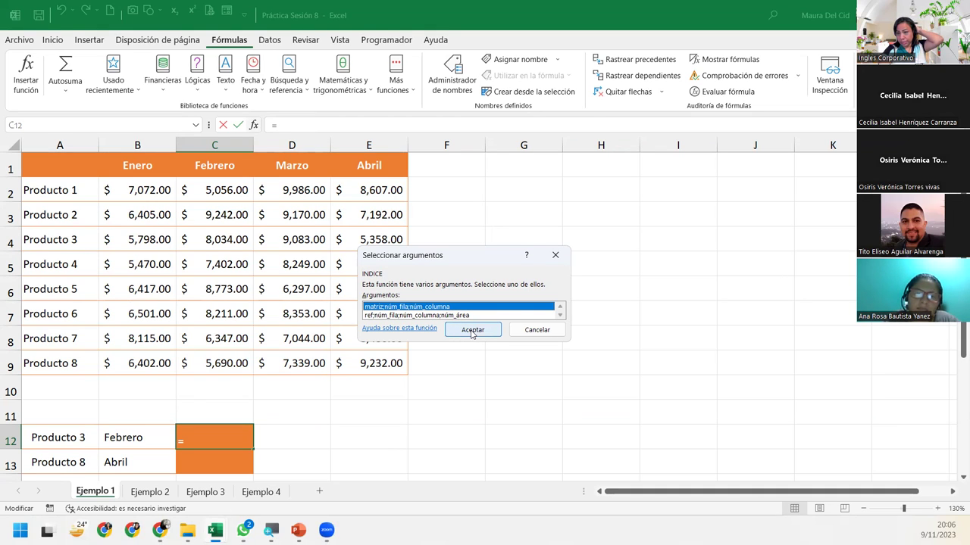
Choose the matriz;núm_fila;núm_columna form and move the arguments dialog off the table
{"action": "left_click", "coordinate": [472, 332]}
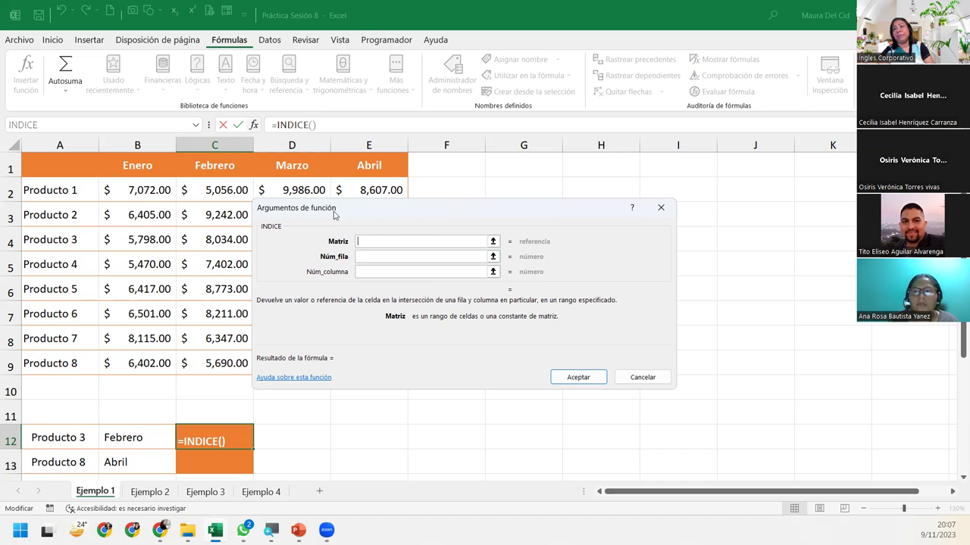
{"action": "left_click_drag", "start_coordinate": [333, 215], "coordinate": [500, 214]}
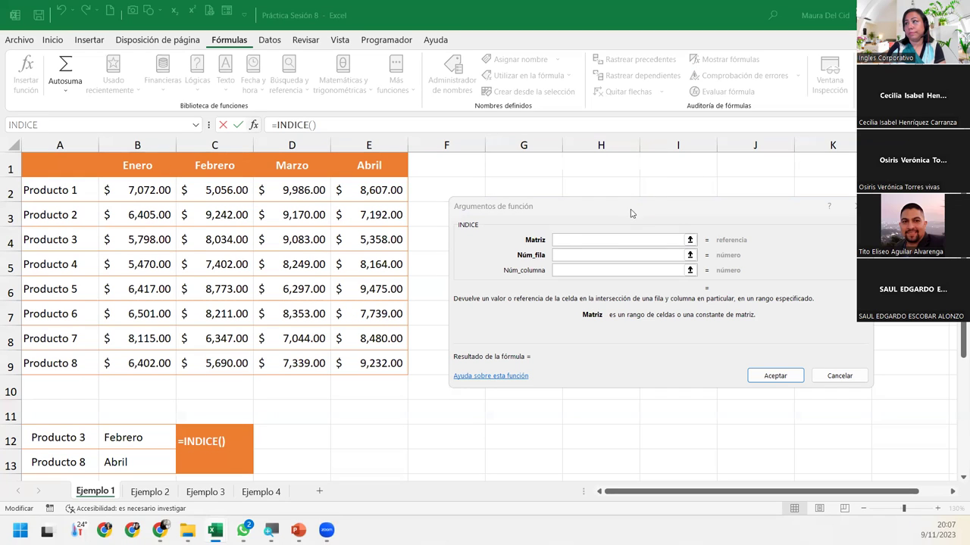
Set INDICE's Matriz argument to B2:E9, clearing a mistaken entry first
{"action": "left_click", "coordinate": [568, 241]}
{"action": "left_click_drag", "start_coordinate": [140, 192], "coordinate": [384, 361]}
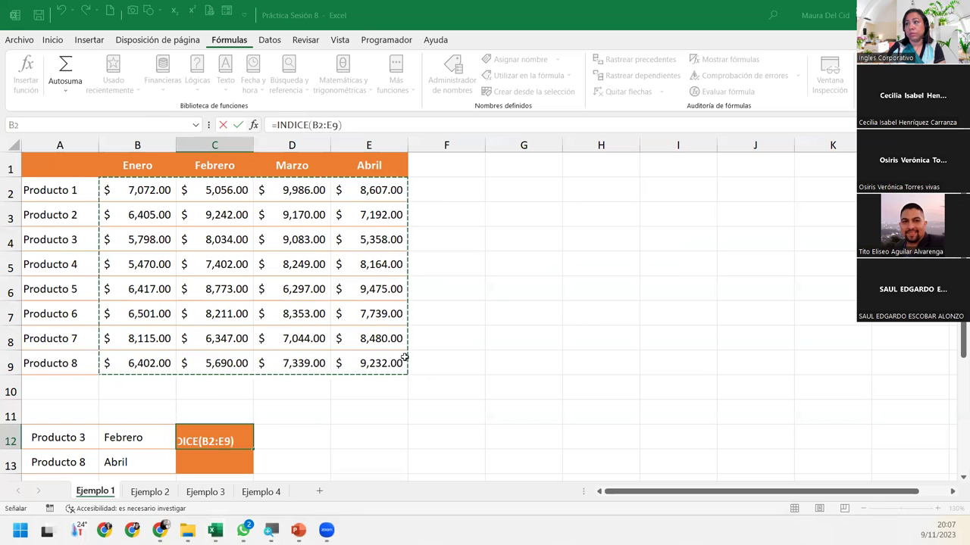
{"action": "left_click", "coordinate": [492, 368]}
{"action": "type", "text": "+"}
{"action": "left_click", "coordinate": [138, 195]}
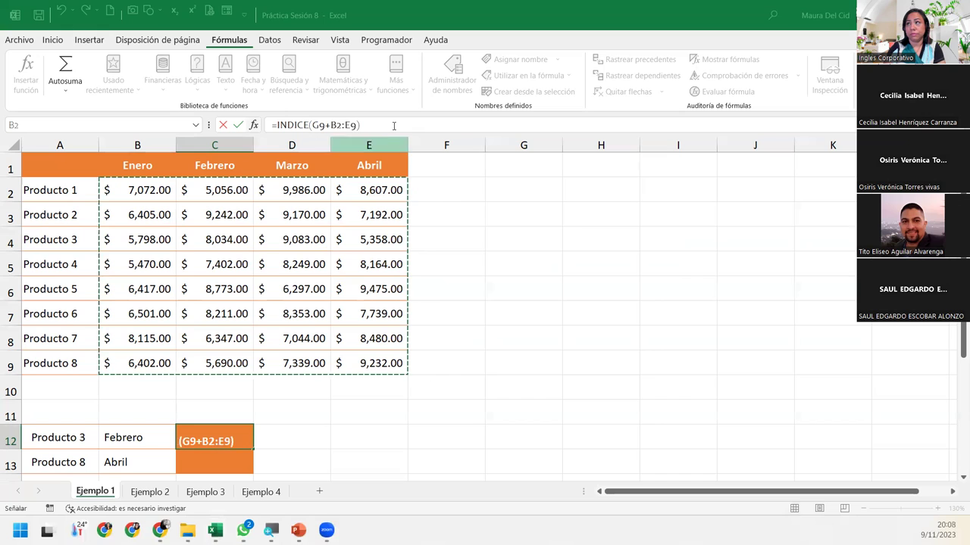
{"action": "left_click_drag", "start_coordinate": [340, 300], "coordinate": [386, 365]}
{"action": "left_click", "coordinate": [610, 239]}
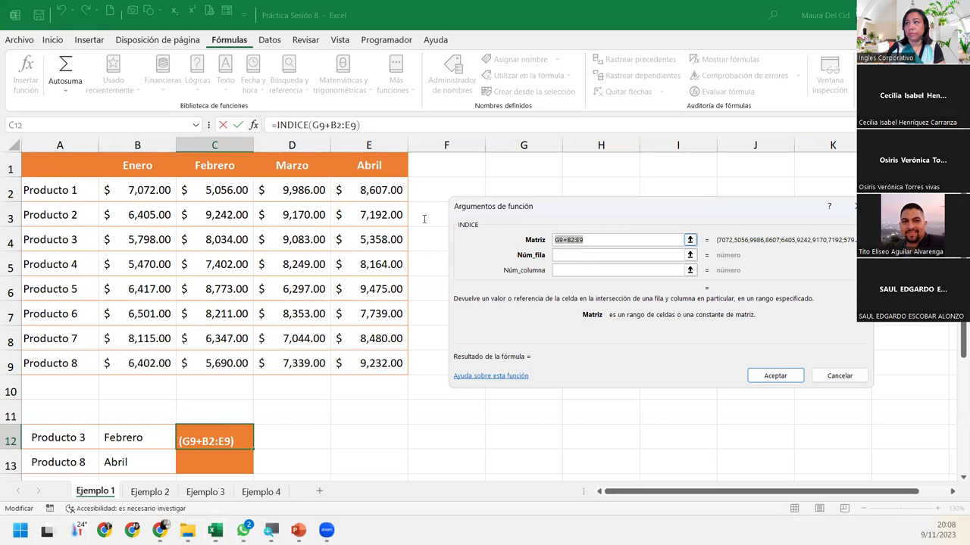
{"action": "key", "text": "Delete"}
{"action": "left_click_drag", "start_coordinate": [150, 190], "coordinate": [400, 324]}
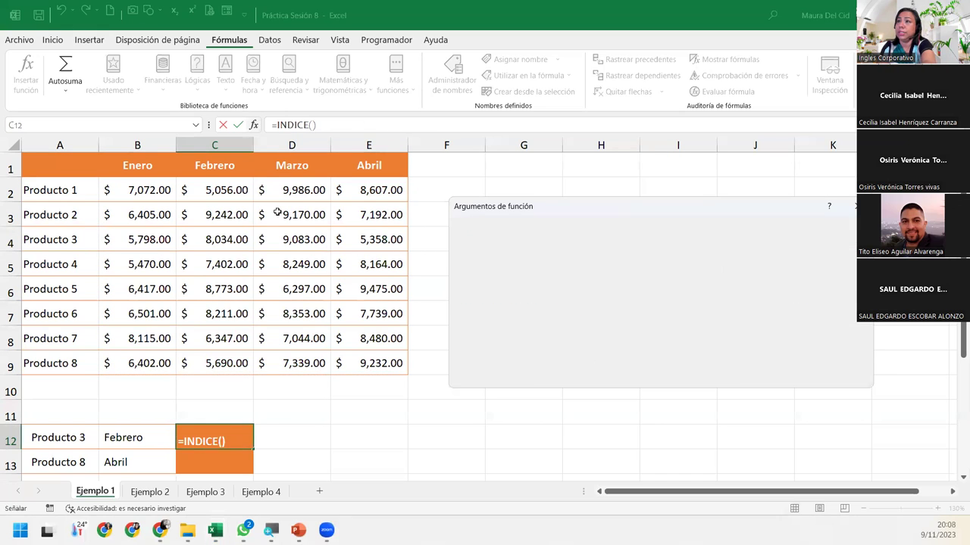
{"action": "left_click", "coordinate": [575, 254]}
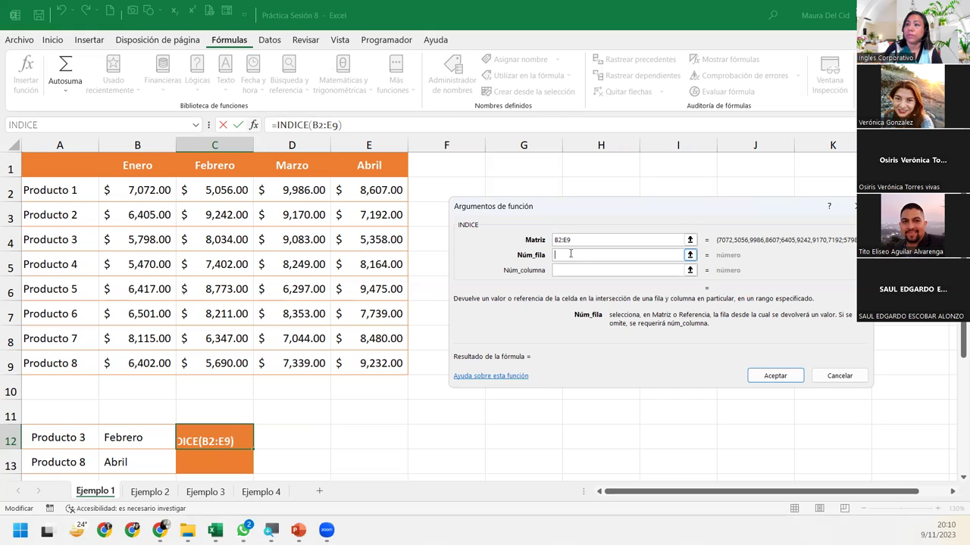
Enter row 3 and column 2 as the INDICE arguments for C12, giving =INDICE(B2:E9;3;2)
{"action": "type", "text": "3"}
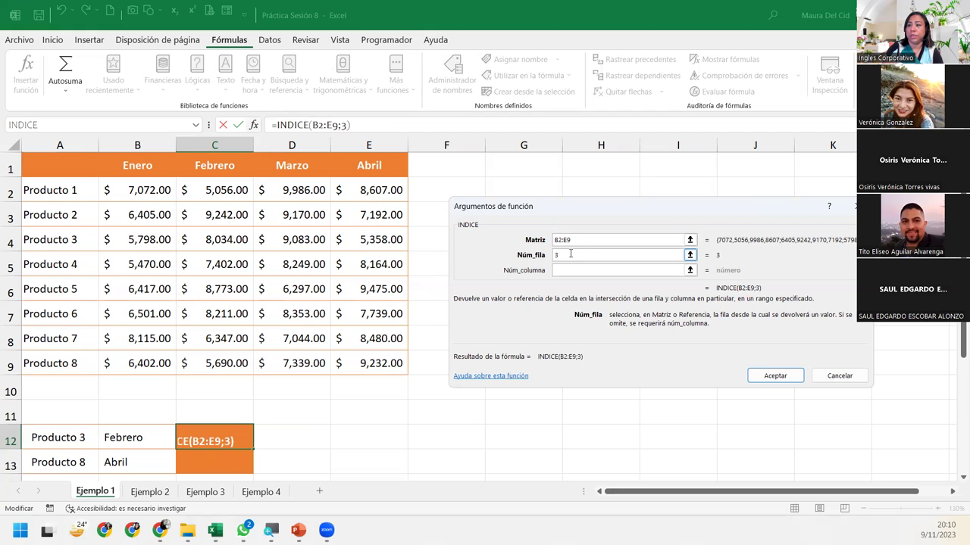
{"action": "left_click", "coordinate": [565, 269]}
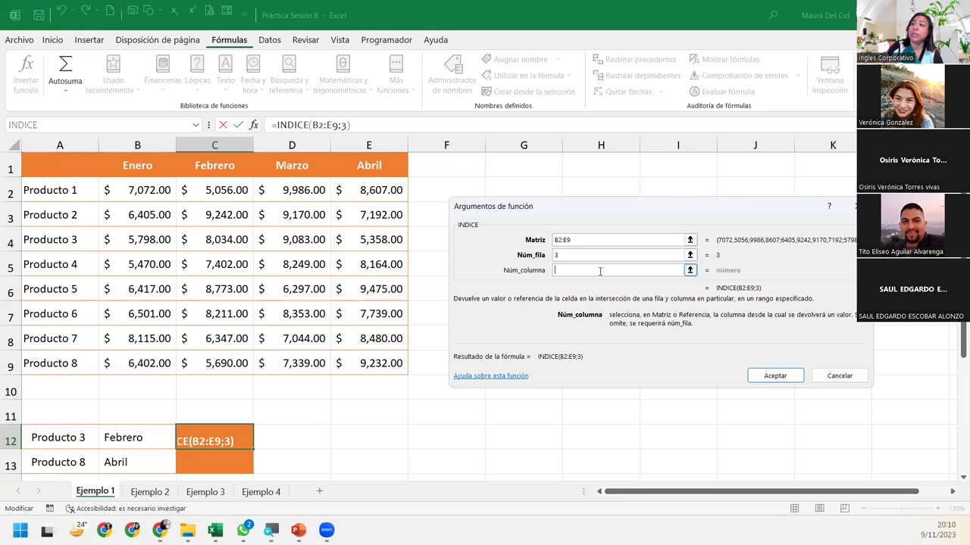
{"action": "type", "text": "2"}
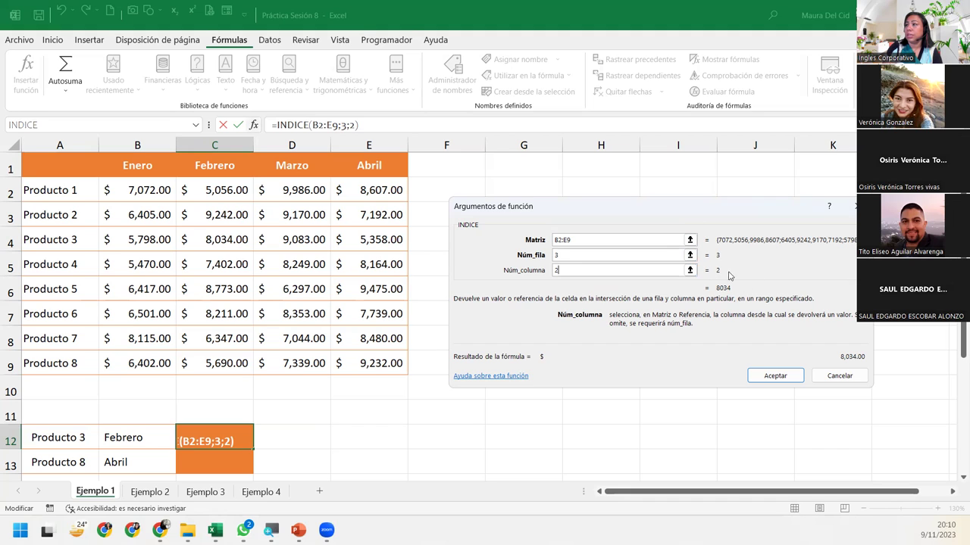
{"action": "left_click", "coordinate": [774, 375]}
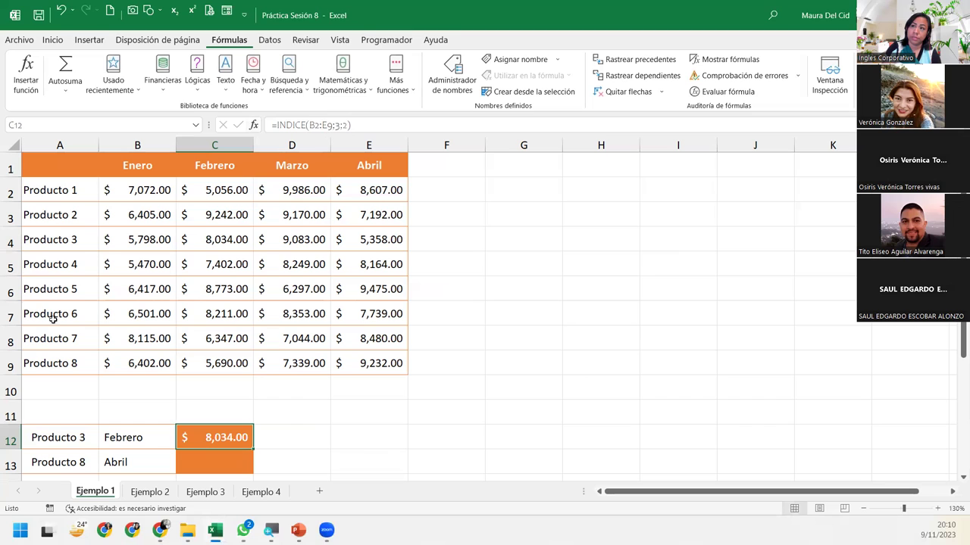
{"action": "left_click", "coordinate": [10, 235]}
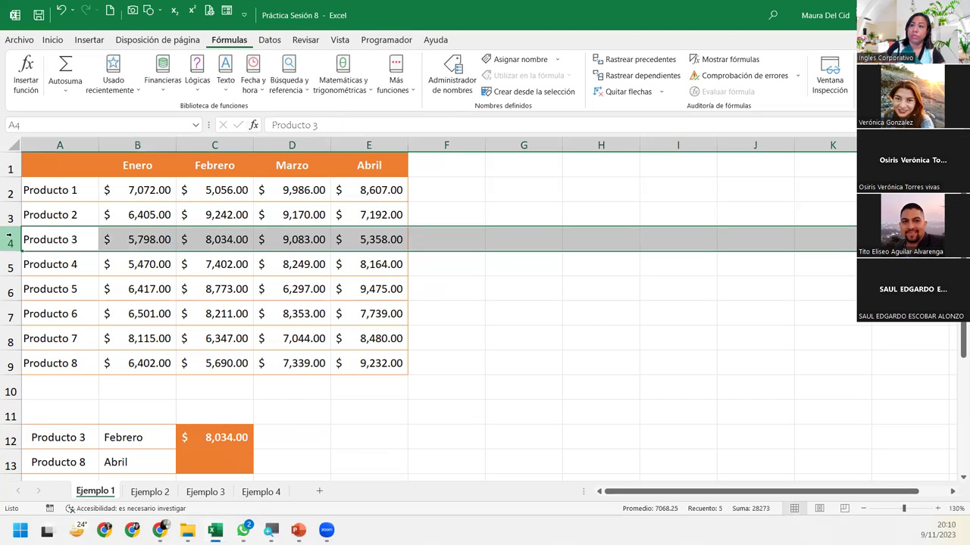
{"action": "left_click", "coordinate": [215, 143], "text": "ctrl"}
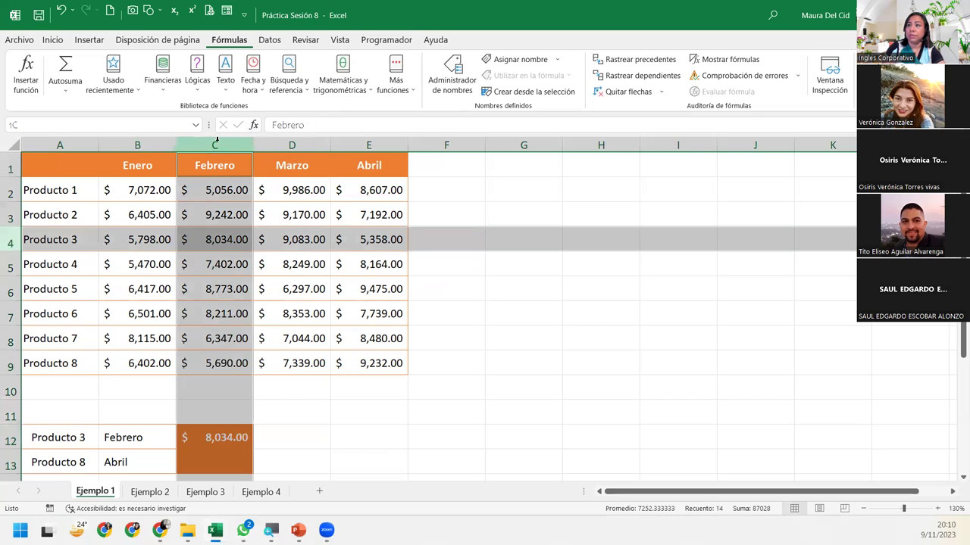
{"action": "left_click", "coordinate": [242, 238], "text": "ctrl"}
{"action": "mouse_move", "coordinate": [243, 530]}
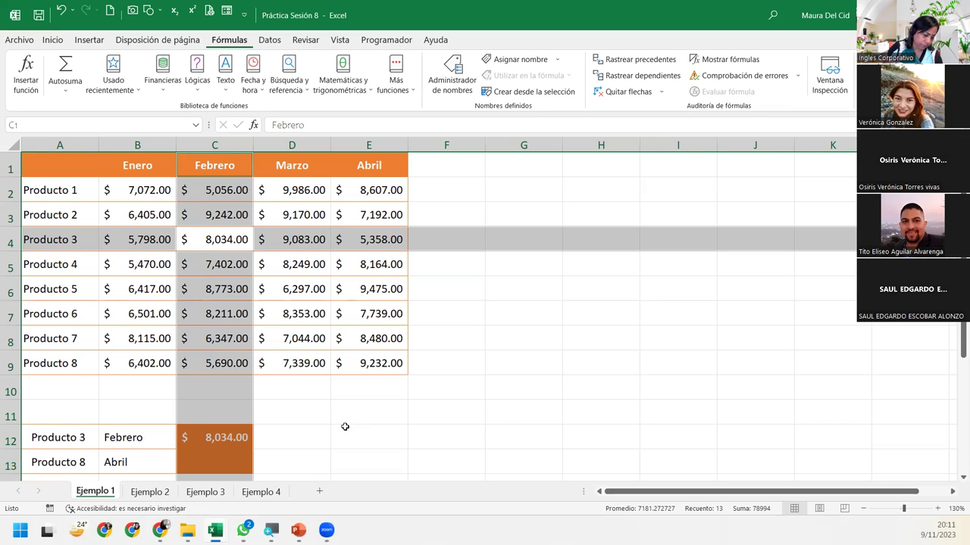
{"action": "left_click", "coordinate": [225, 458]}
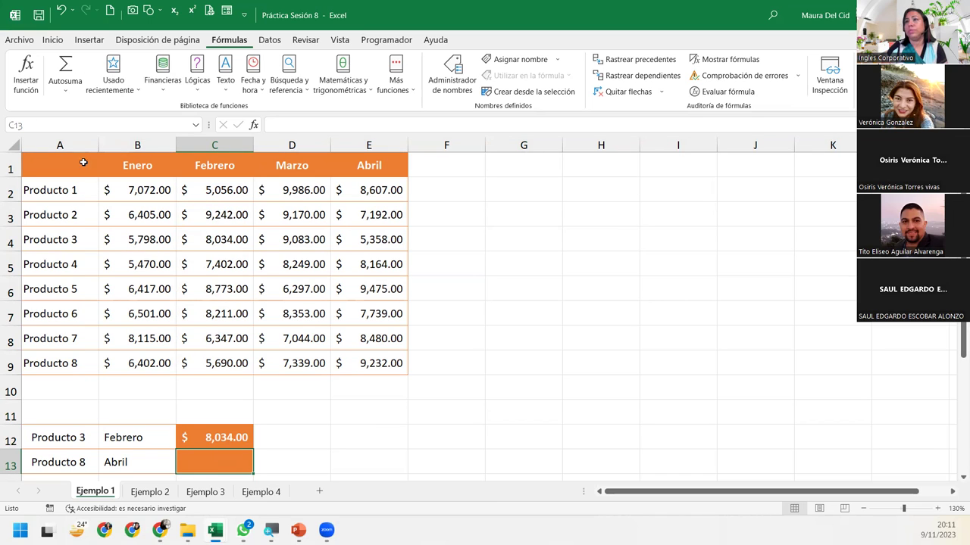
Insert a blank column A and a blank row 1 so the table starts at B2
{"action": "right_click", "coordinate": [60, 145]}
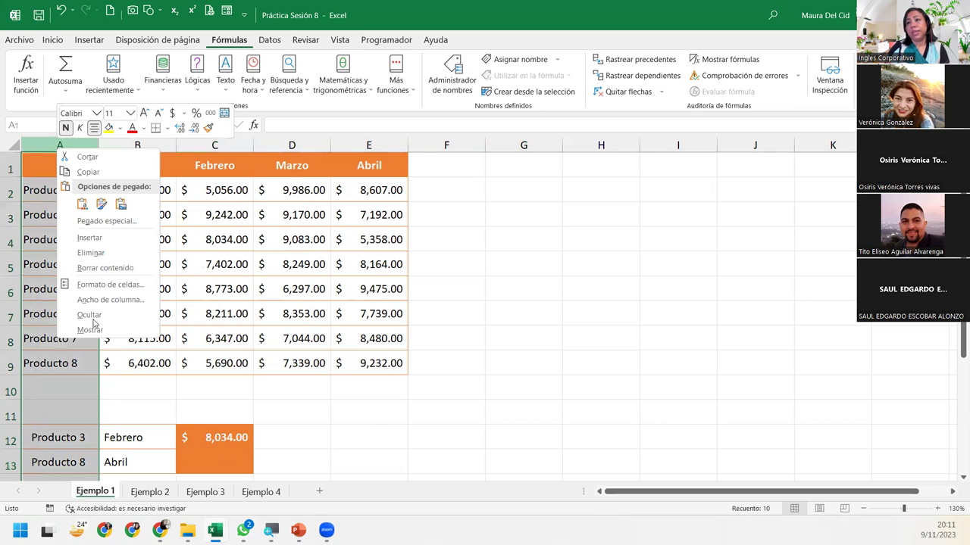
{"action": "left_click", "coordinate": [90, 237]}
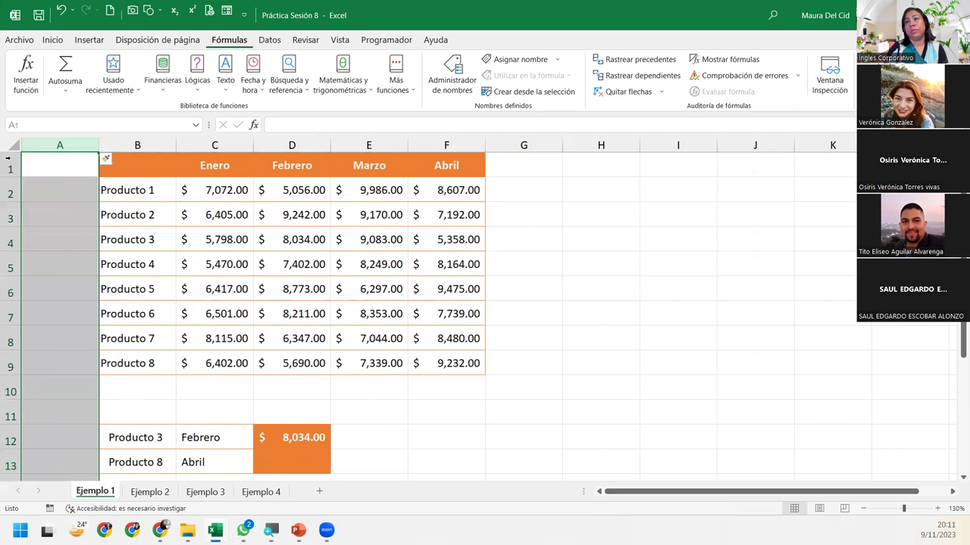
{"action": "right_click", "coordinate": [9, 162]}
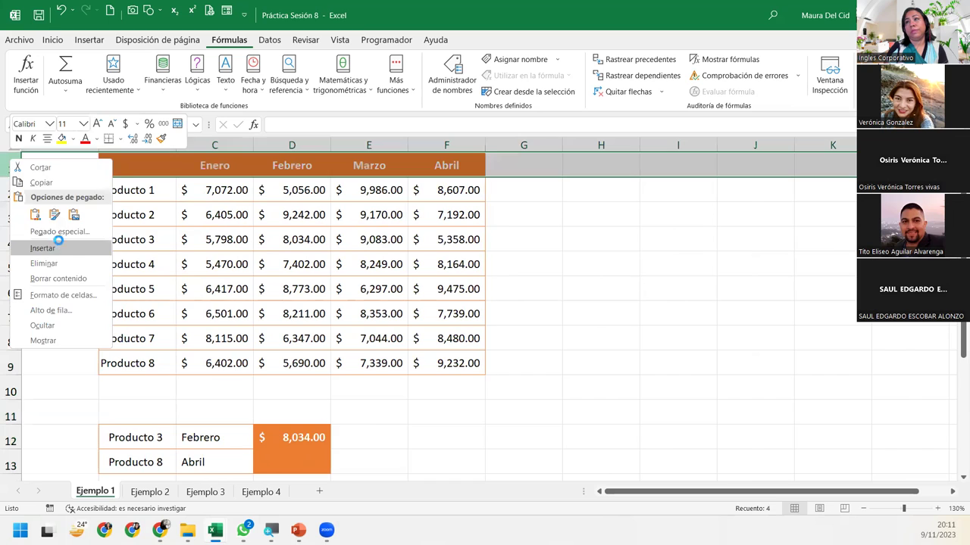
{"action": "left_click", "coordinate": [43, 247]}
{"action": "left_click", "coordinate": [170, 163]}
{"action": "left_click", "coordinate": [86, 213]}
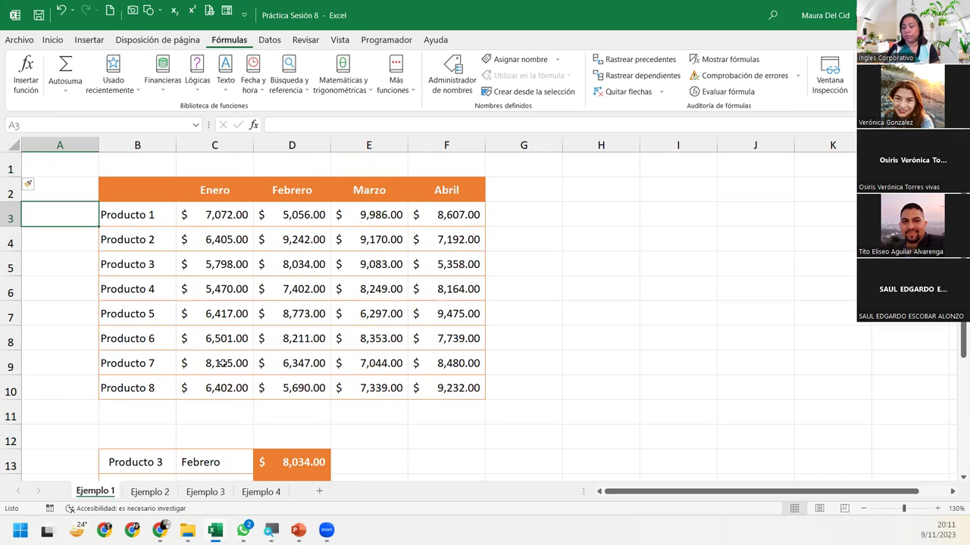
Give the sales value range C3:F10 a light grey fill from the Inicio tab
{"action": "left_click_drag", "start_coordinate": [188, 214], "coordinate": [443, 387]}
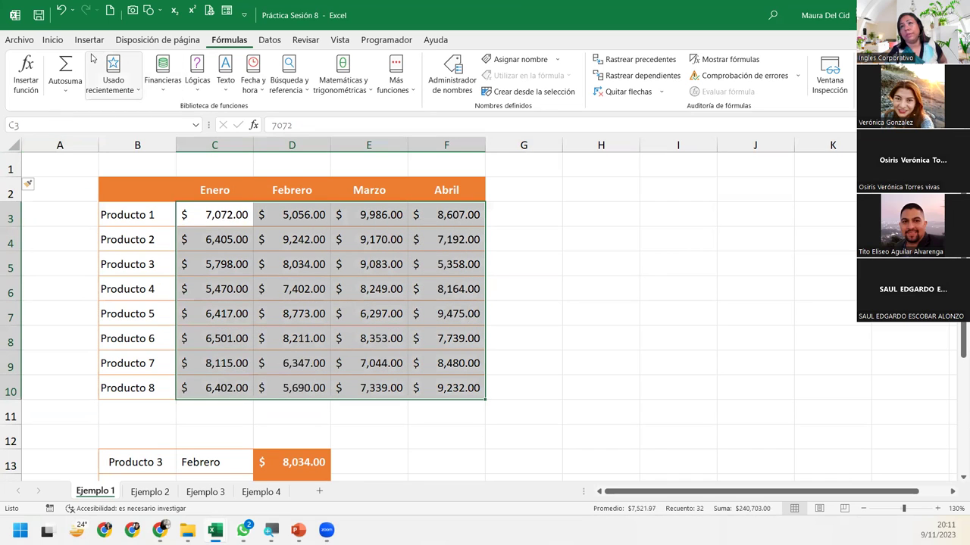
{"action": "left_click", "coordinate": [50, 39]}
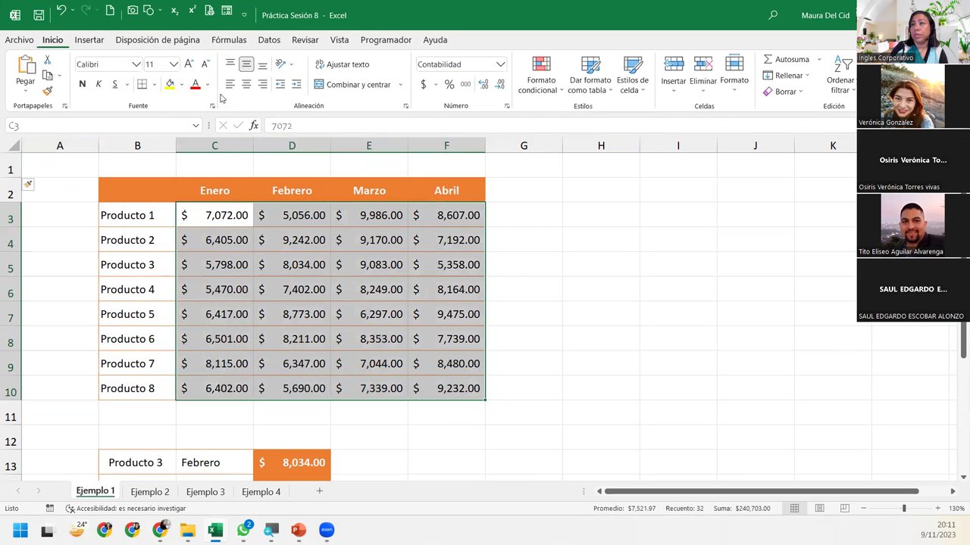
{"action": "left_click", "coordinate": [182, 84]}
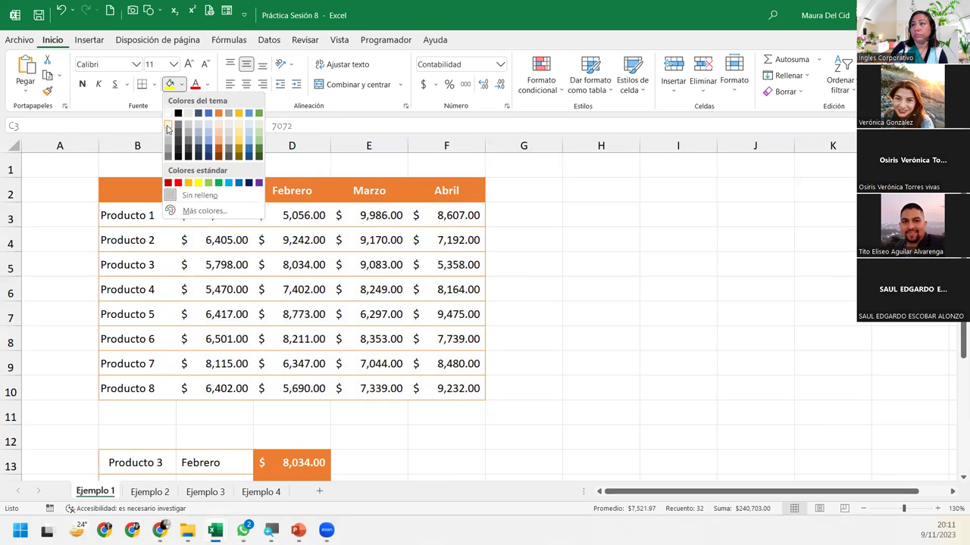
{"action": "left_click", "coordinate": [168, 129]}
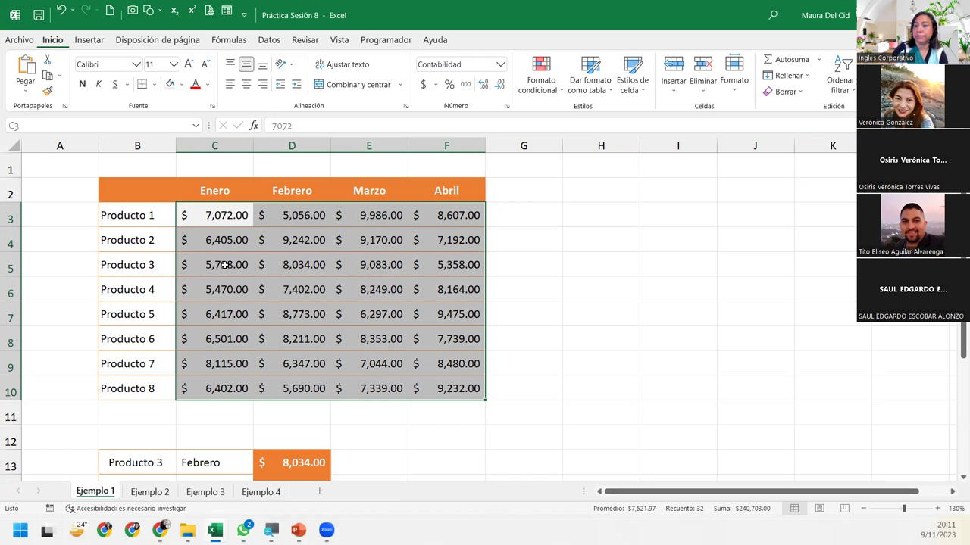
{"action": "left_click", "coordinate": [86, 215]}
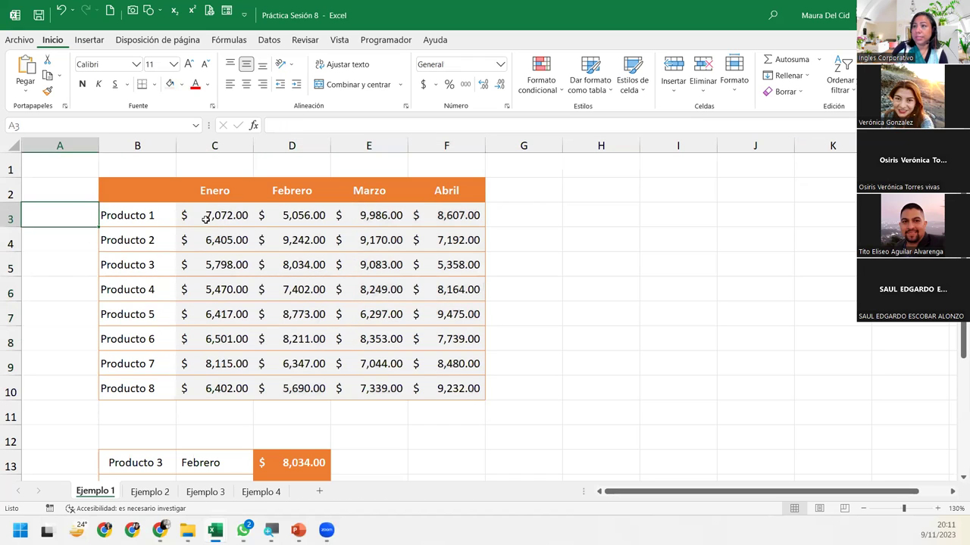
{"action": "left_click", "coordinate": [204, 218]}
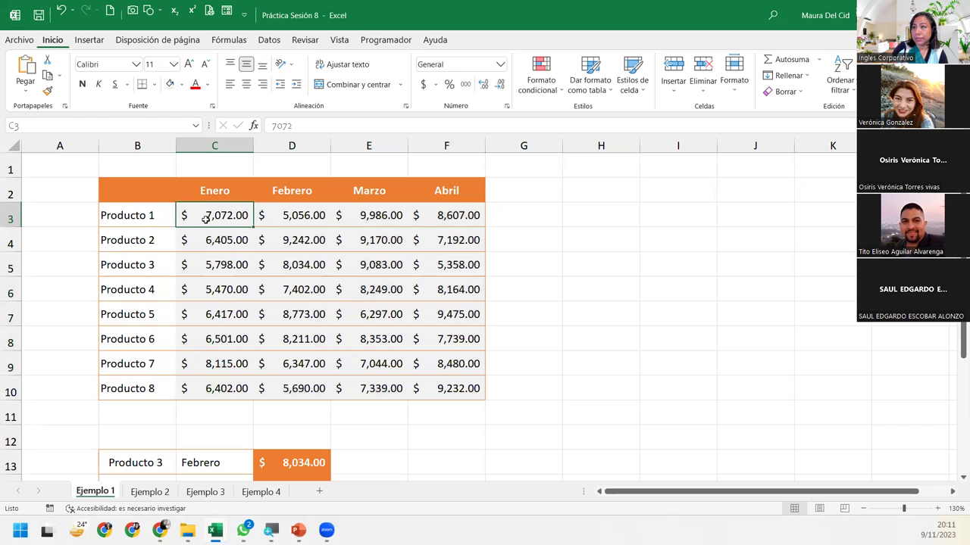
{"action": "left_click", "coordinate": [81, 209]}
Number the products 1 through 8 down cells A3:A10
{"action": "type", "text": "1"}
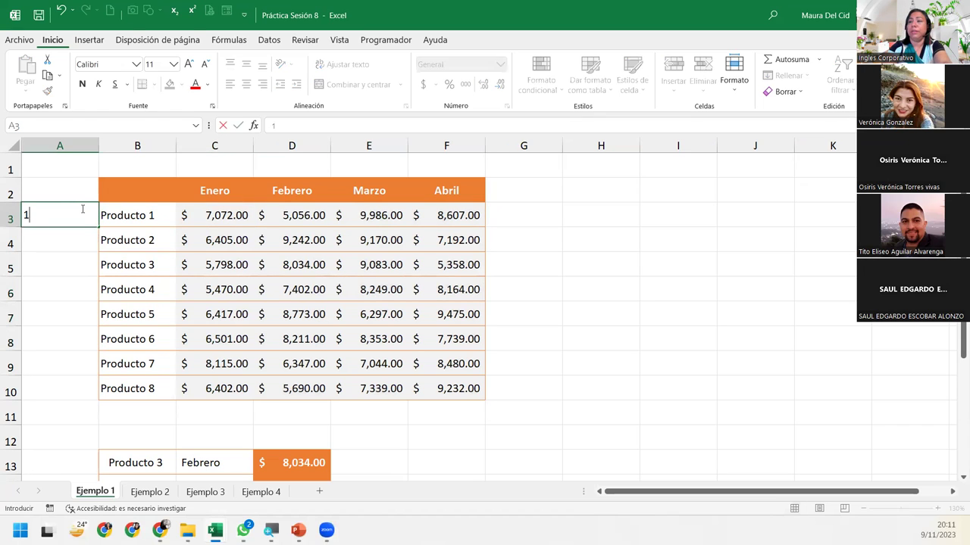
{"action": "key", "text": "Return"}
{"action": "type", "text": "2"}
{"action": "key", "text": "Return"}
{"action": "type", "text": "3"}
{"action": "key", "text": "Return"}
{"action": "type", "text": "4"}
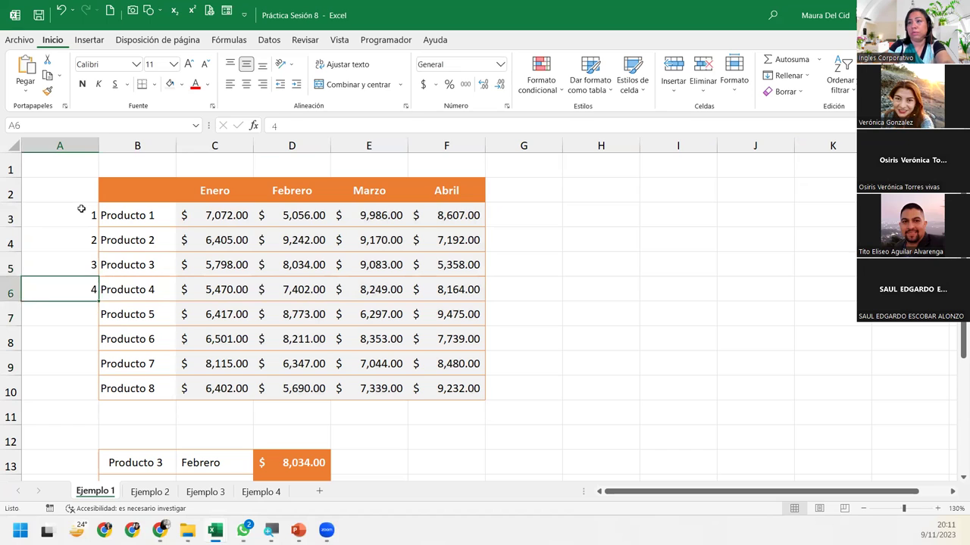
{"action": "key", "text": "Return"}
{"action": "type", "text": "5"}
{"action": "key", "text": "Return"}
{"action": "type", "text": "6"}
{"action": "key", "text": "Return"}
{"action": "type", "text": "7"}
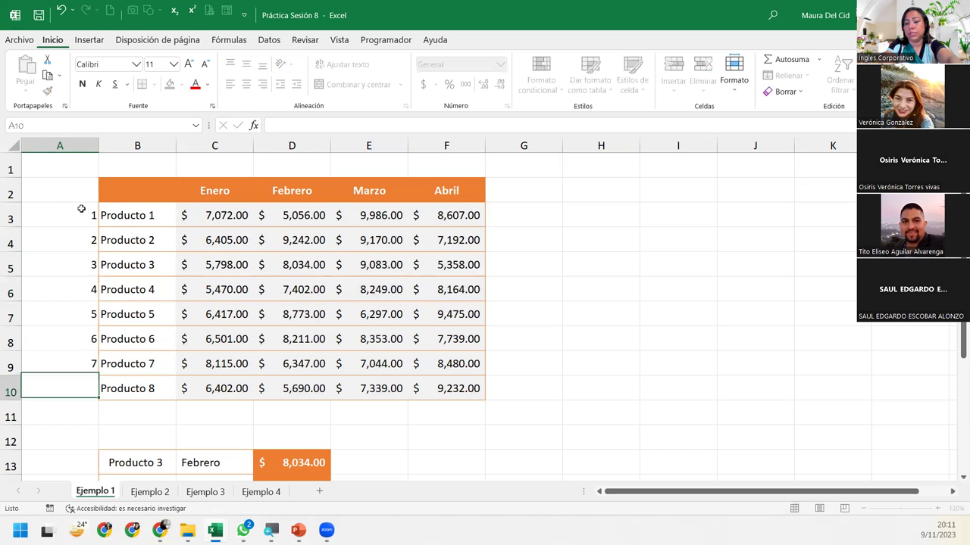
{"action": "type", "text": "8"}
{"action": "key", "text": "Return"}
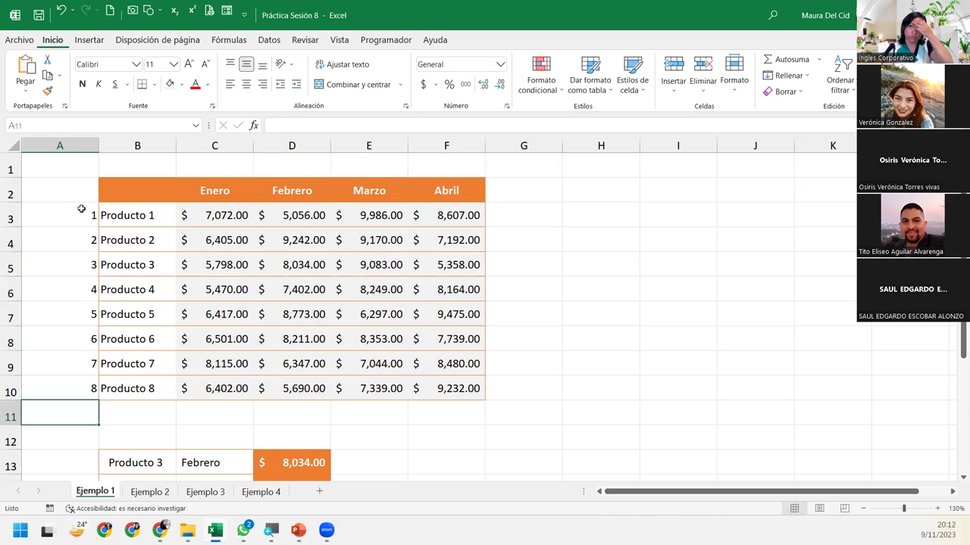
Number the month columns 1 through 4 across cells C1:F1
{"action": "left_click", "coordinate": [231, 168]}
{"action": "type", "text": "1"}
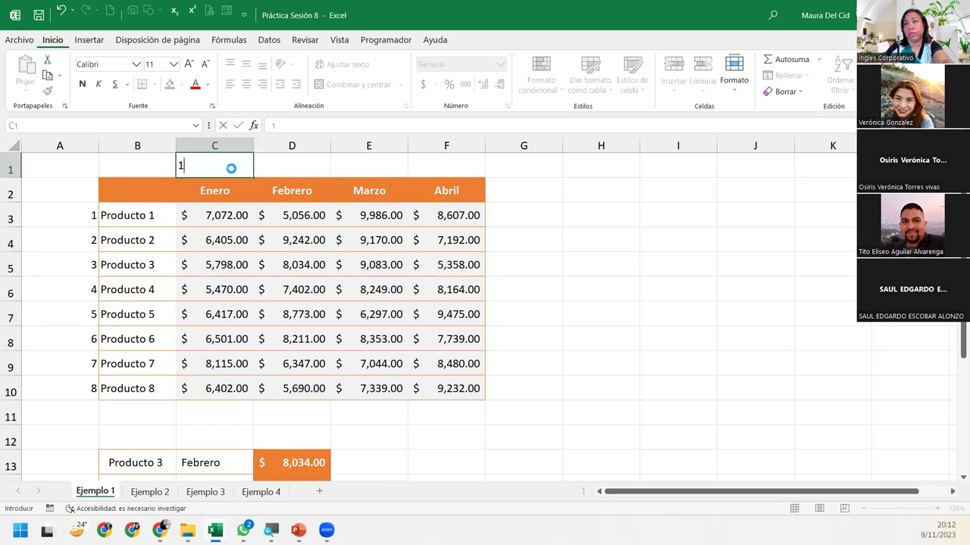
{"action": "key", "text": "Tab"}
{"action": "type", "text": "2"}
{"action": "key", "text": "Tab"}
{"action": "type", "text": "3"}
{"action": "key", "text": "Tab"}
{"action": "type", "text": "4"}
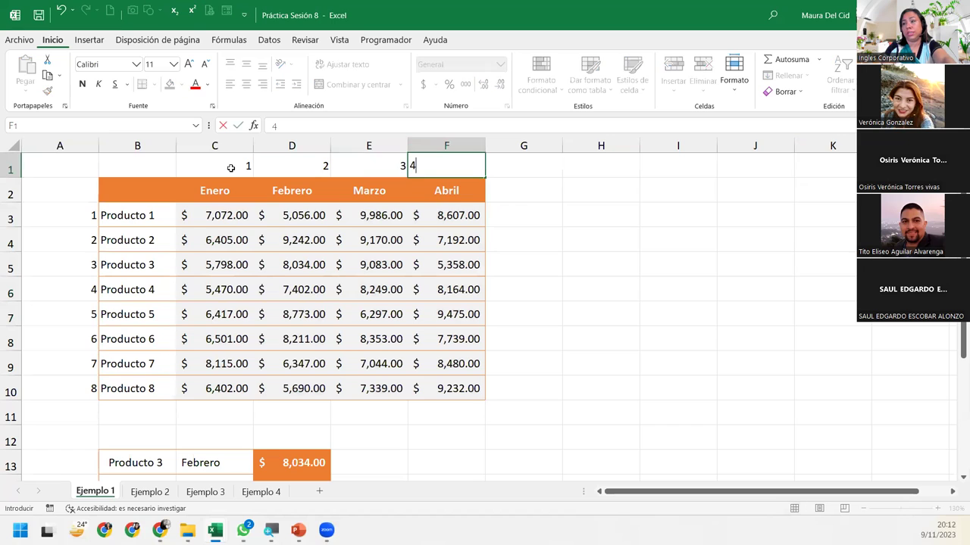
{"action": "key", "text": "Return"}
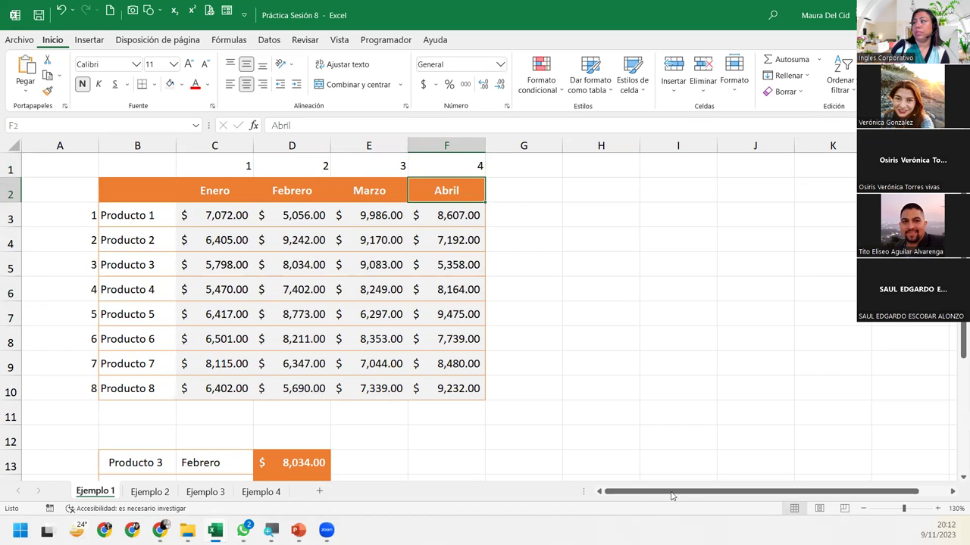
Zoom out to 120% and select the empty result cell D14
{"action": "left_click", "coordinate": [868, 508]}
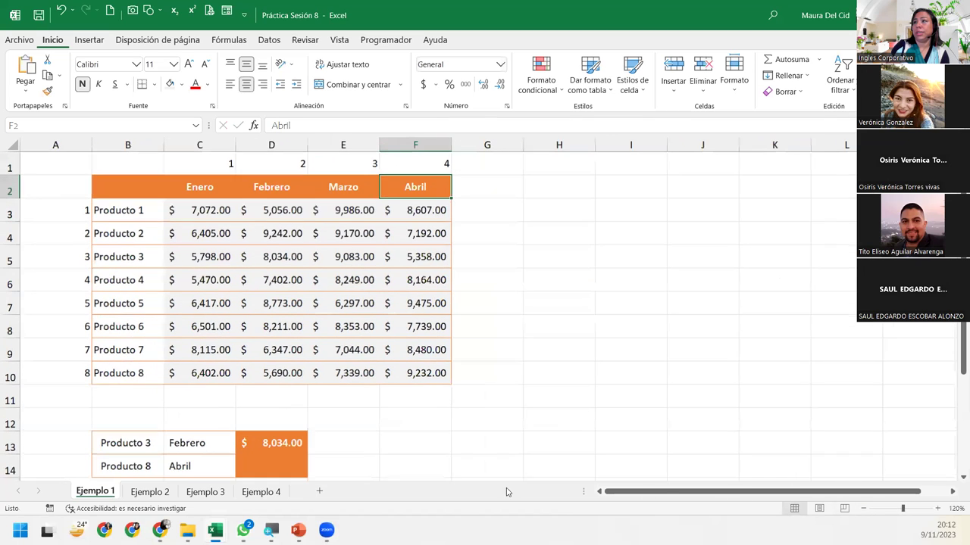
{"action": "left_click", "coordinate": [289, 469]}
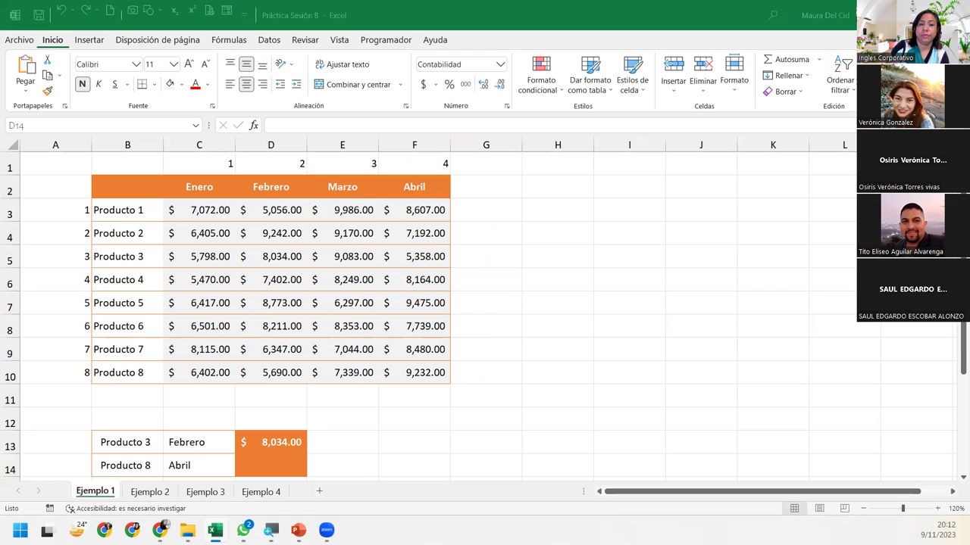
{"action": "left_click", "coordinate": [273, 468]}
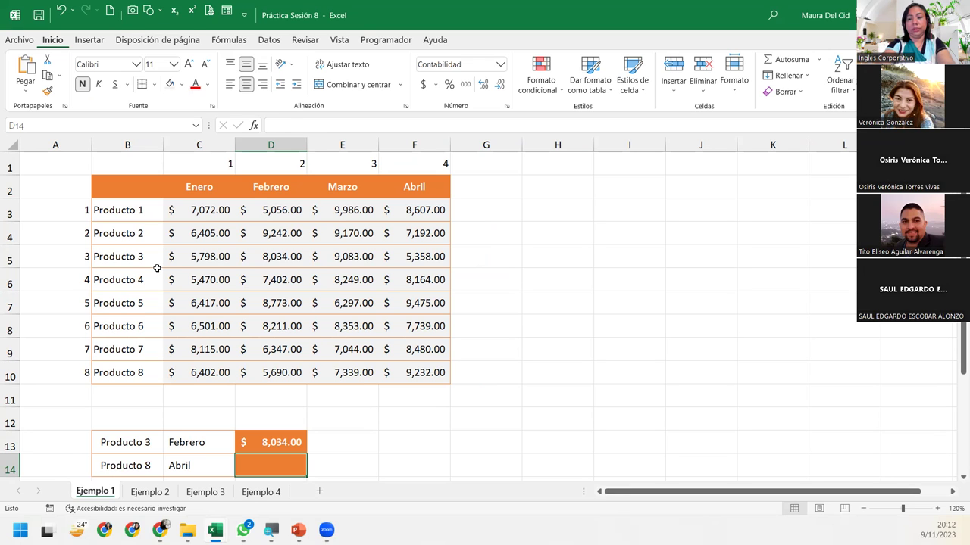
Start =INDICE( in D14 using the sales values C3:F10 as the array
{"action": "type", "text": "=indi"}
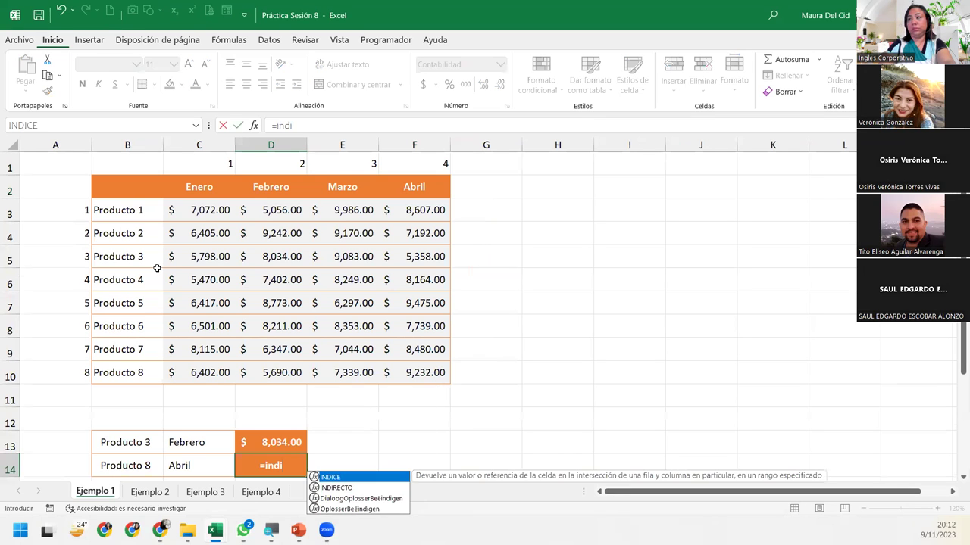
{"action": "key", "text": "Tab"}
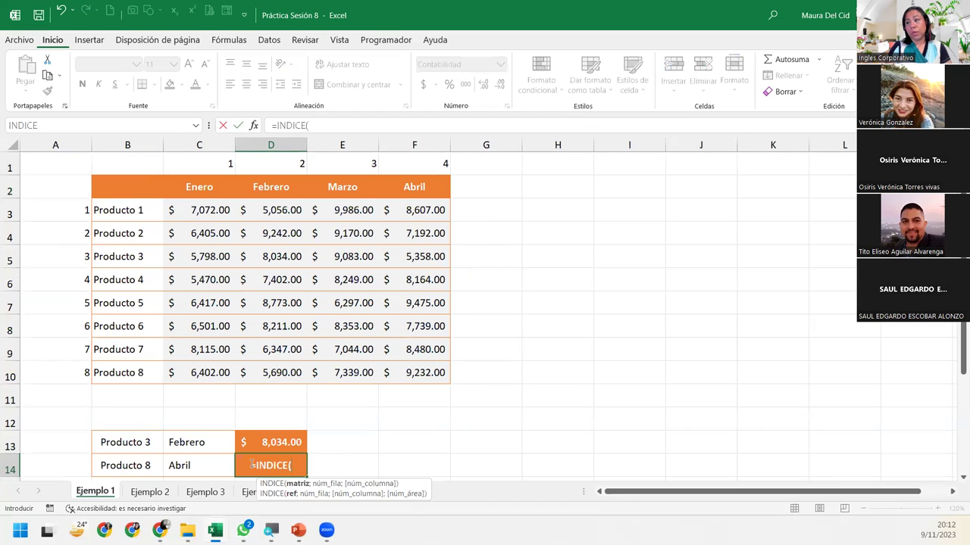
{"action": "left_click_drag", "start_coordinate": [198, 212], "coordinate": [416, 372]}
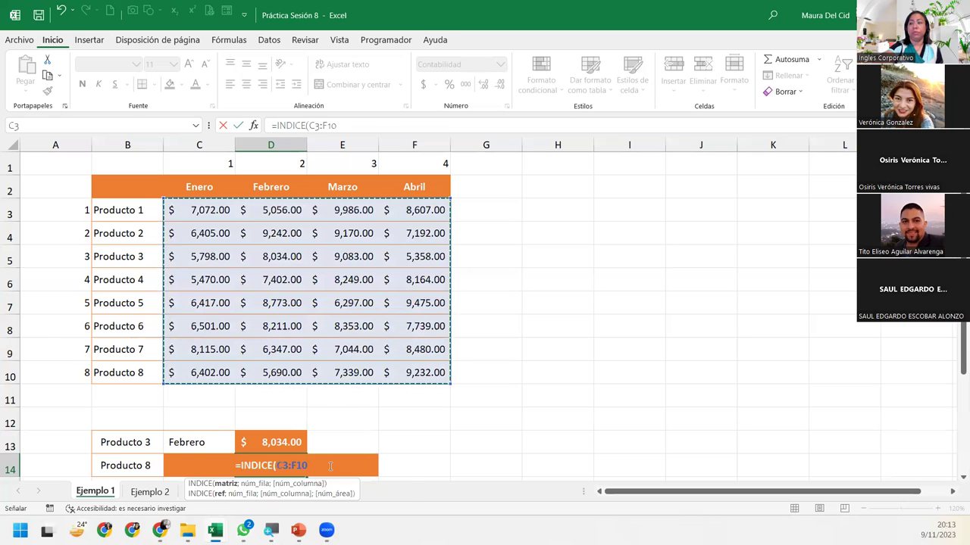
Add row 8 and column 4 to the D14 formula: =INDICE(C3:F10;8;4)
{"action": "type", "text": ";"}
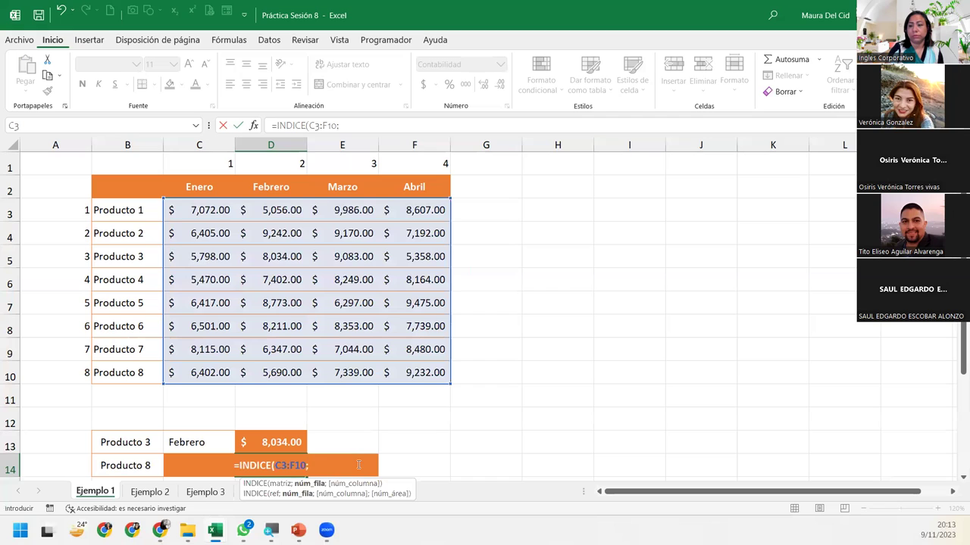
{"action": "type", "text": "8"}
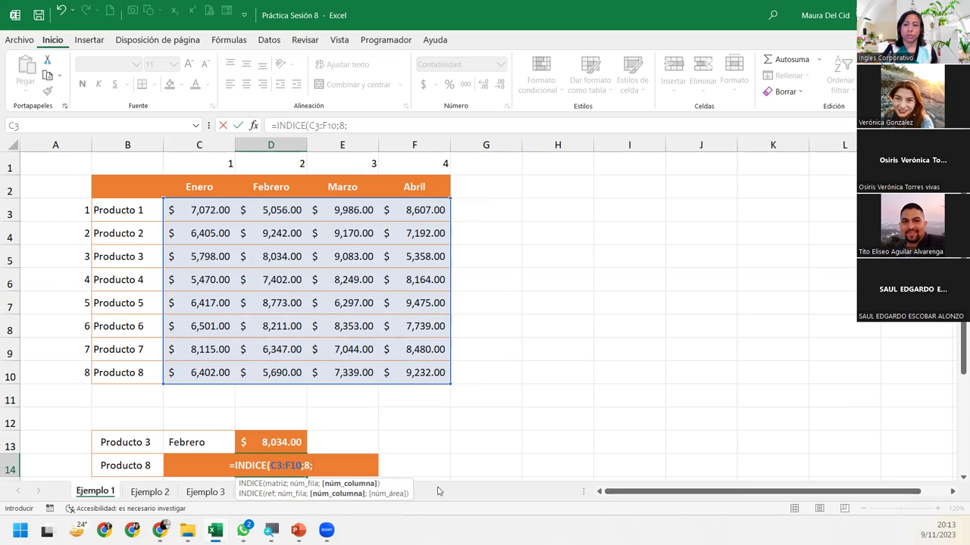
{"action": "type", "text": "4"}
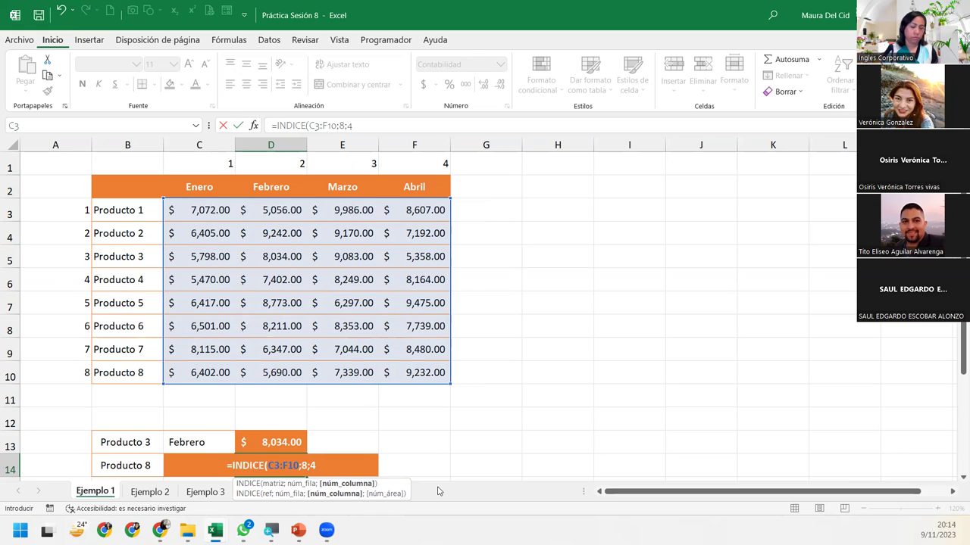
{"action": "type", "text": ")"}
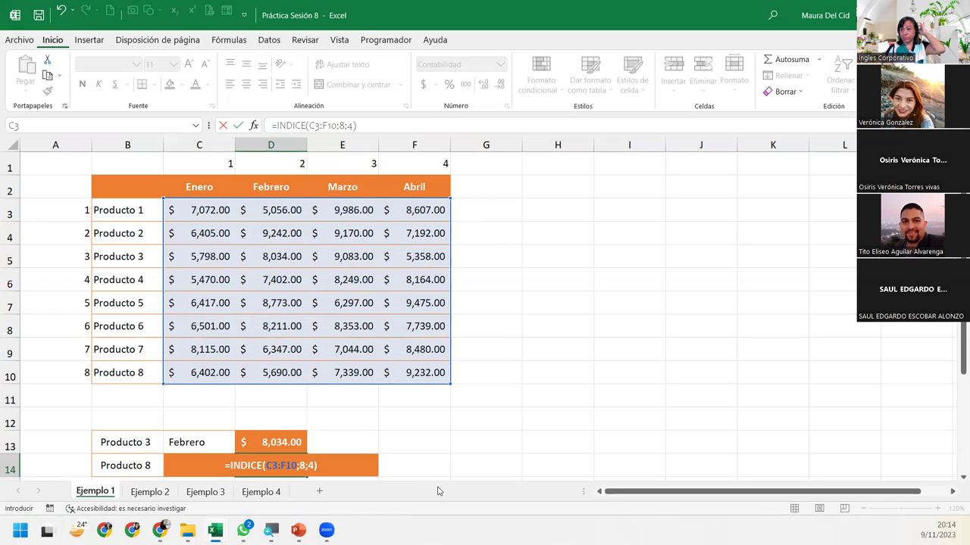
Commit D14's formula, highlight Producto 8's row and the Abril column, then open Ejemplo 2
{"action": "key", "text": "Return"}
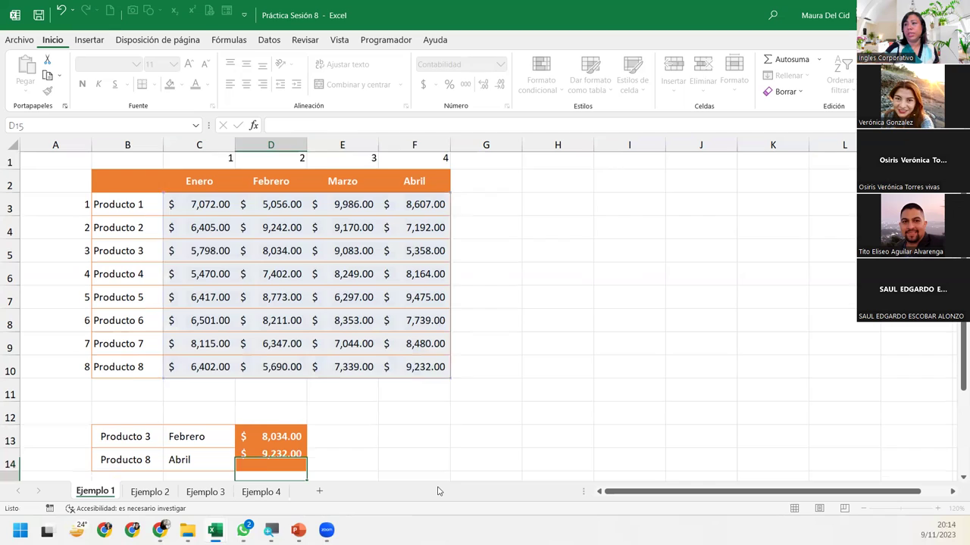
{"action": "left_click_drag", "start_coordinate": [106, 349], "coordinate": [397, 347]}
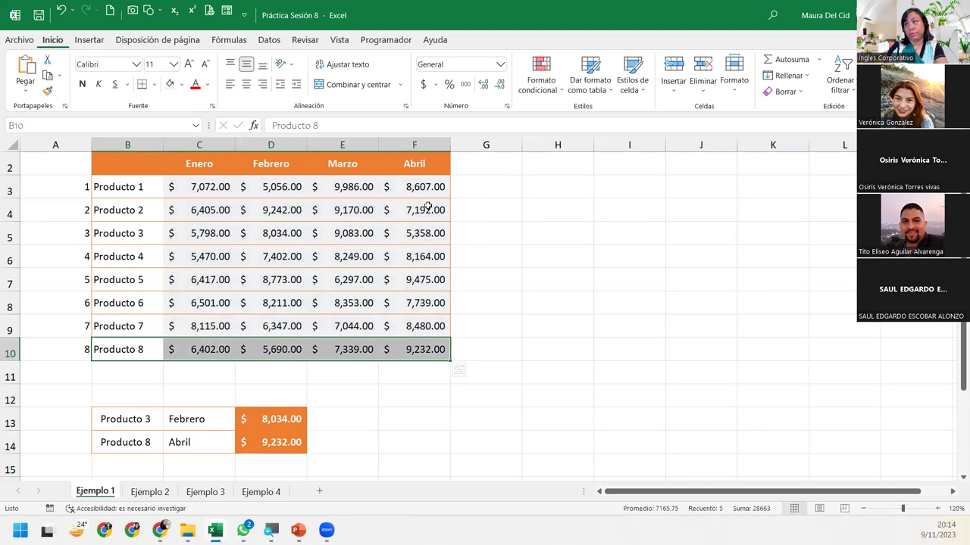
{"action": "left_click", "coordinate": [428, 164], "text": "ctrl"}
{"action": "left_click_drag", "start_coordinate": [430, 232], "coordinate": [435, 349]}
{"action": "left_click", "coordinate": [433, 348], "text": "ctrl"}
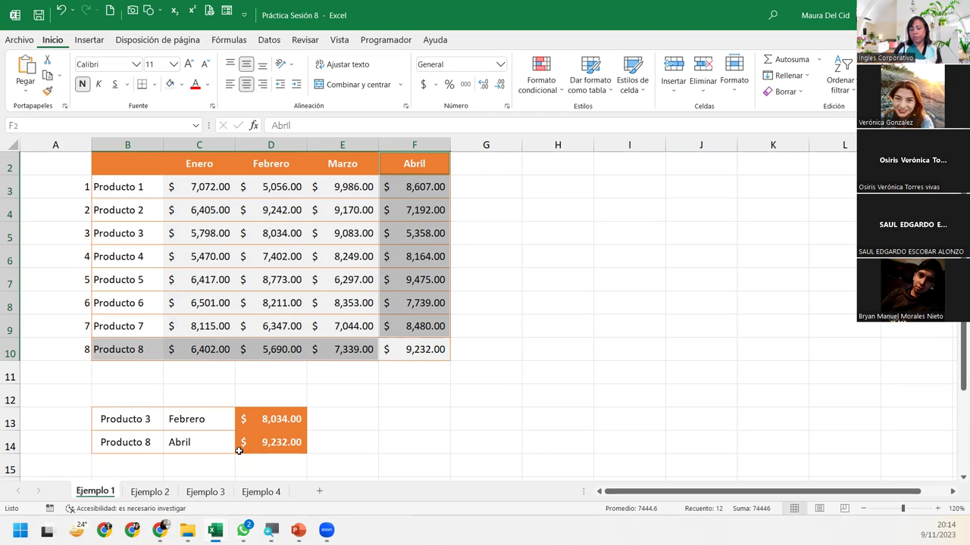
{"action": "left_click", "coordinate": [155, 494]}
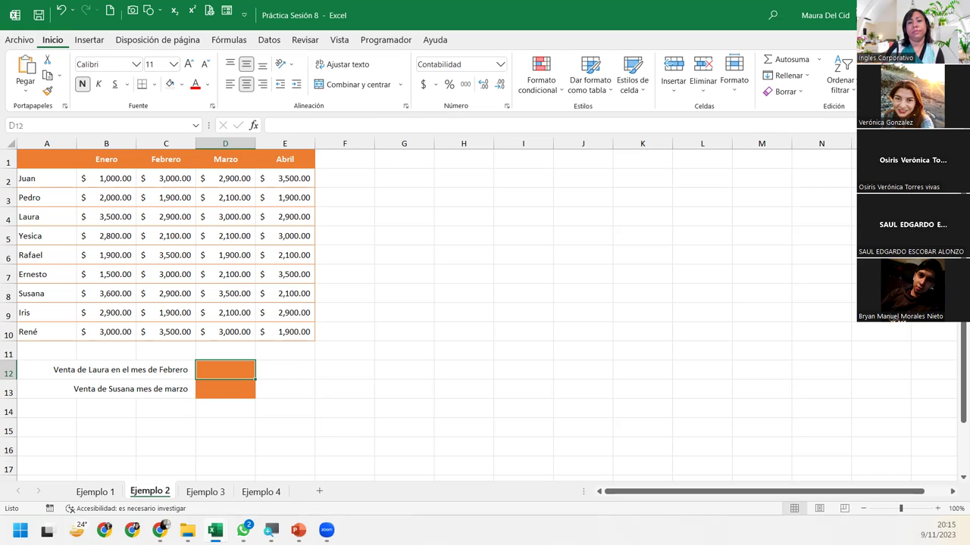
Start =INDICE( in D12 with B2:E10 as the range for Laura's February sale
{"action": "left_click", "coordinate": [51, 375]}
{"action": "left_click", "coordinate": [239, 373]}
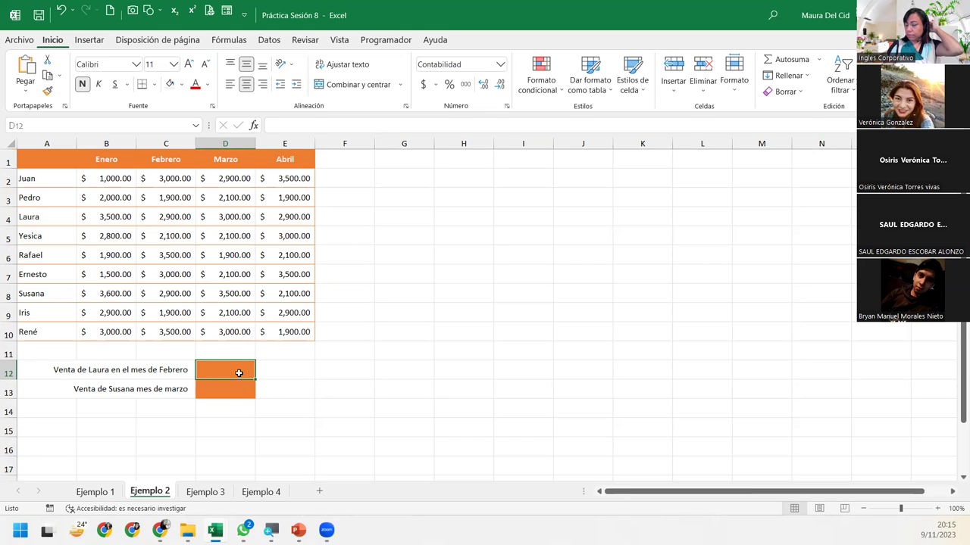
{"action": "type", "text": "="}
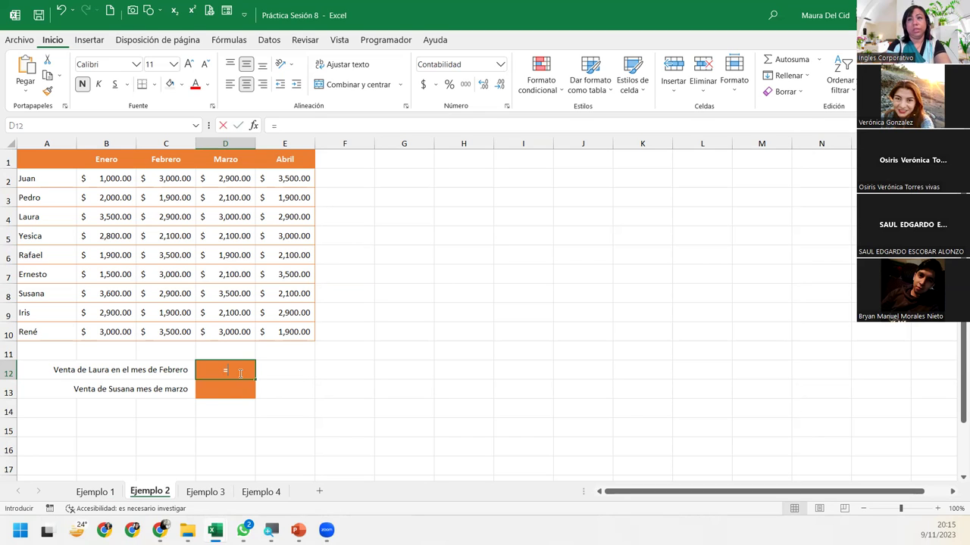
{"action": "type", "text": "INDICE("}
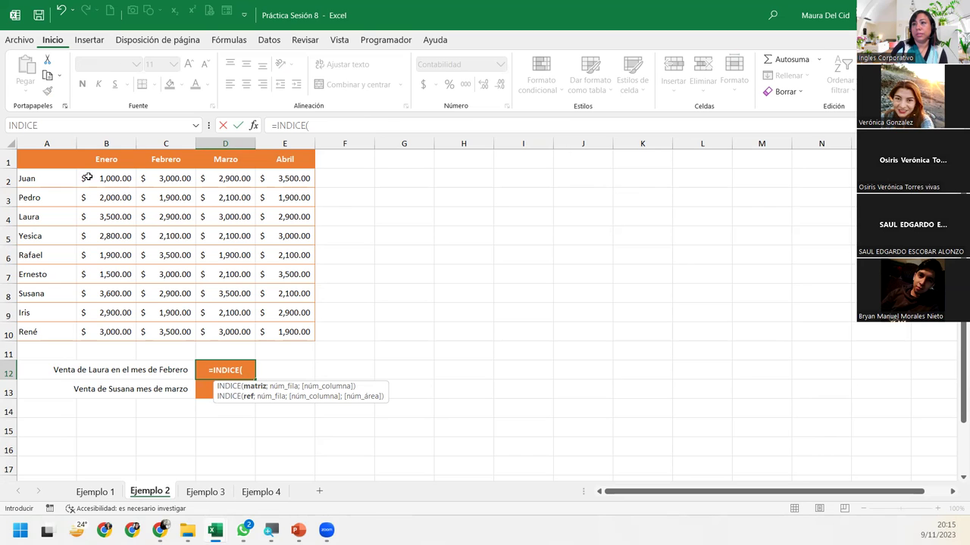
{"action": "left_click_drag", "start_coordinate": [88, 177], "coordinate": [282, 330]}
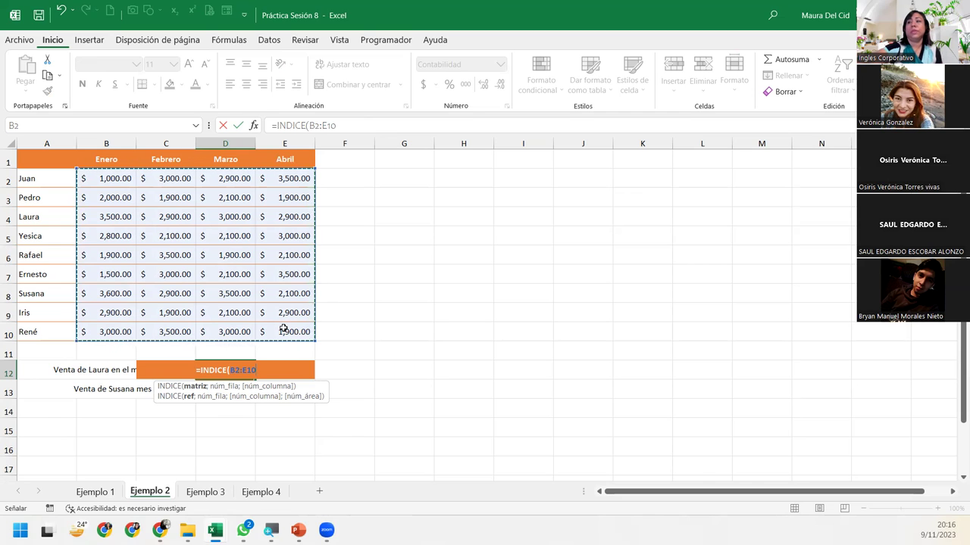
Complete D12's INDICE formula with row 3 and column 3 arguments
{"action": "type", "text": ";"}
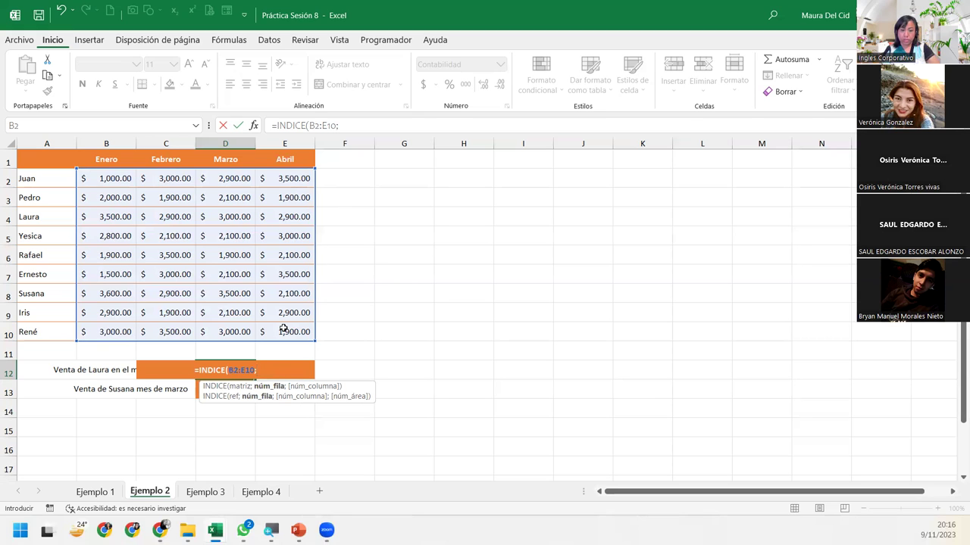
{"action": "type", "text": "3"}
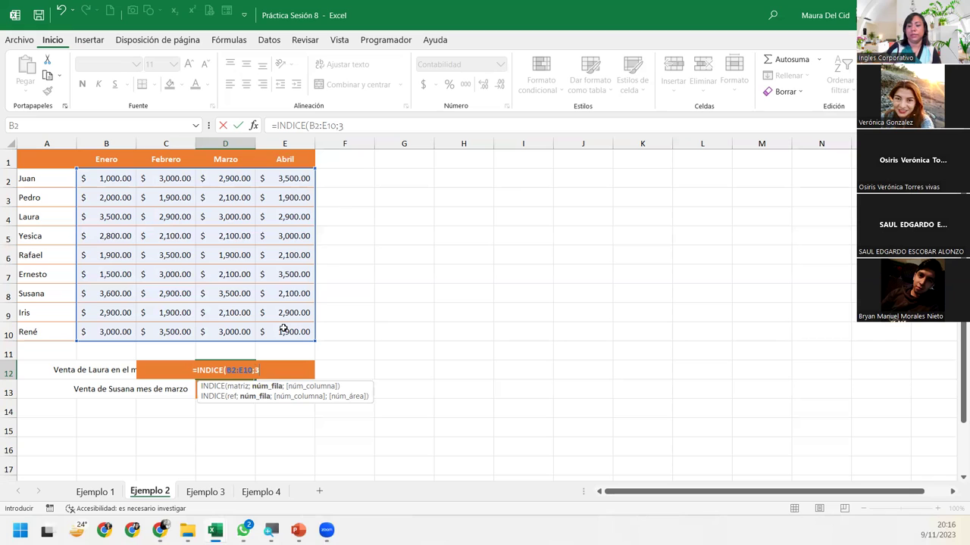
{"action": "type", "text": ";"}
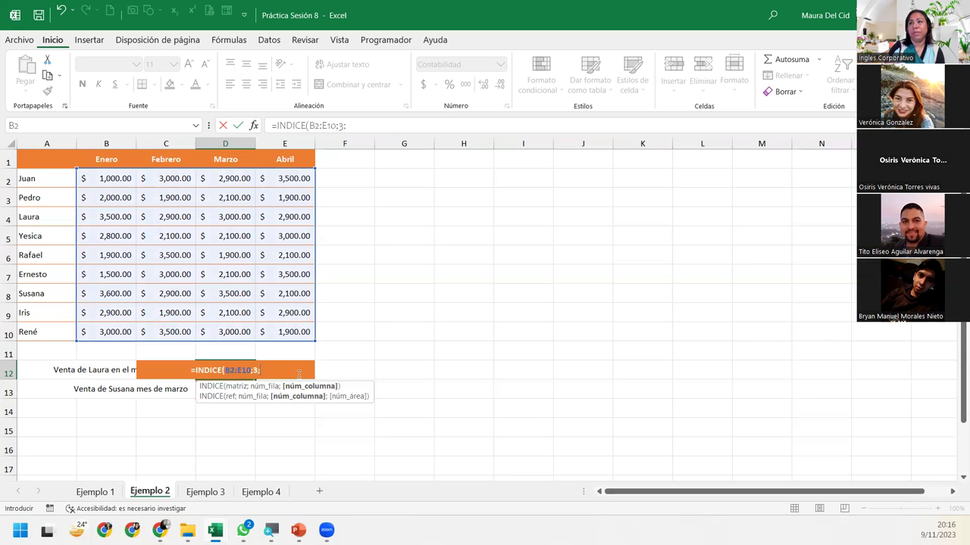
{"action": "type", "text": "3"}
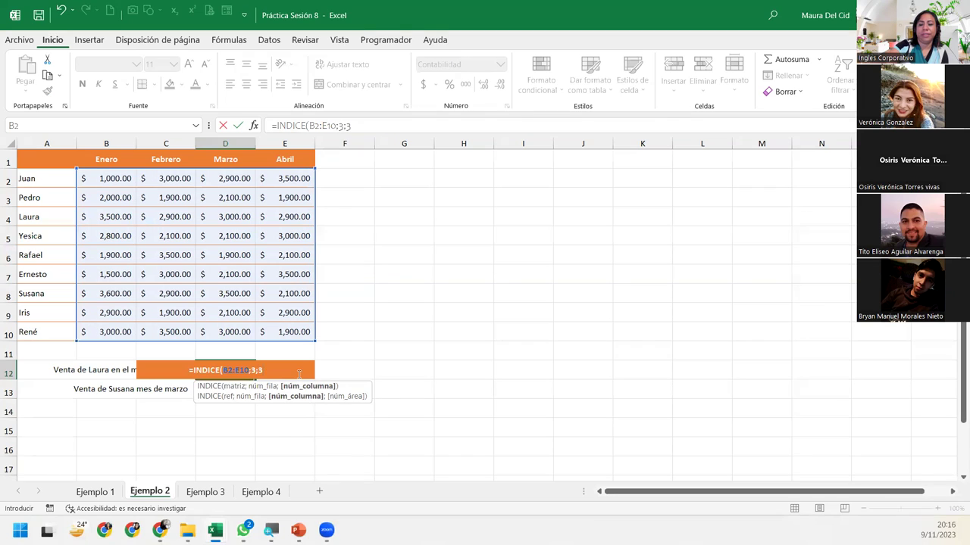
{"action": "type", "text": ")"}
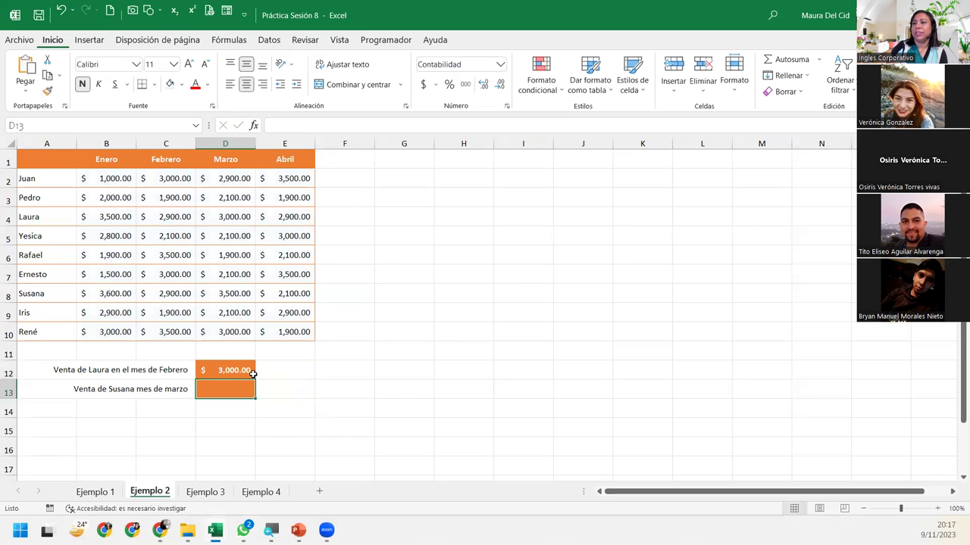
Change D12's column argument from 3 to 2 so it returns $2,900.00
{"action": "left_click", "coordinate": [122, 372]}
{"action": "double_click", "coordinate": [229, 370]}
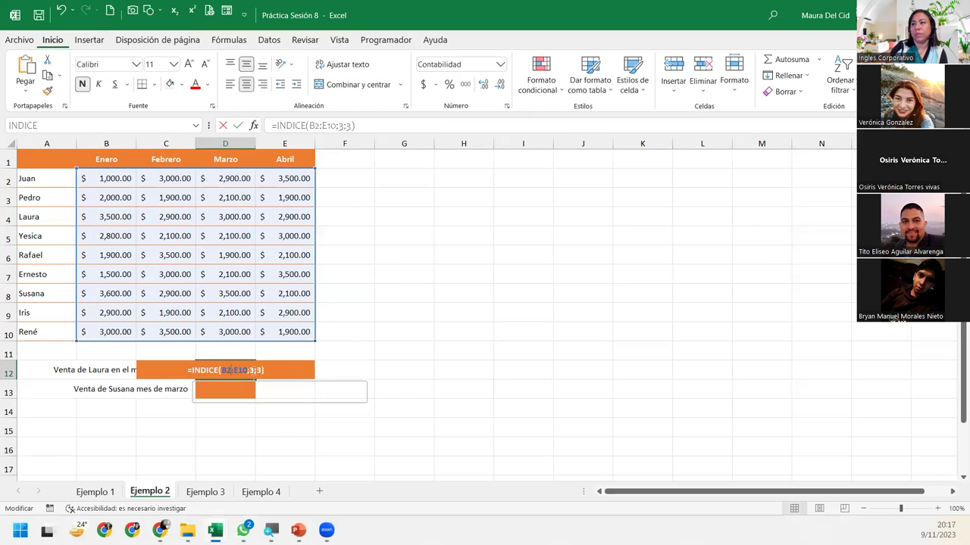
{"action": "left_click", "coordinate": [257, 370]}
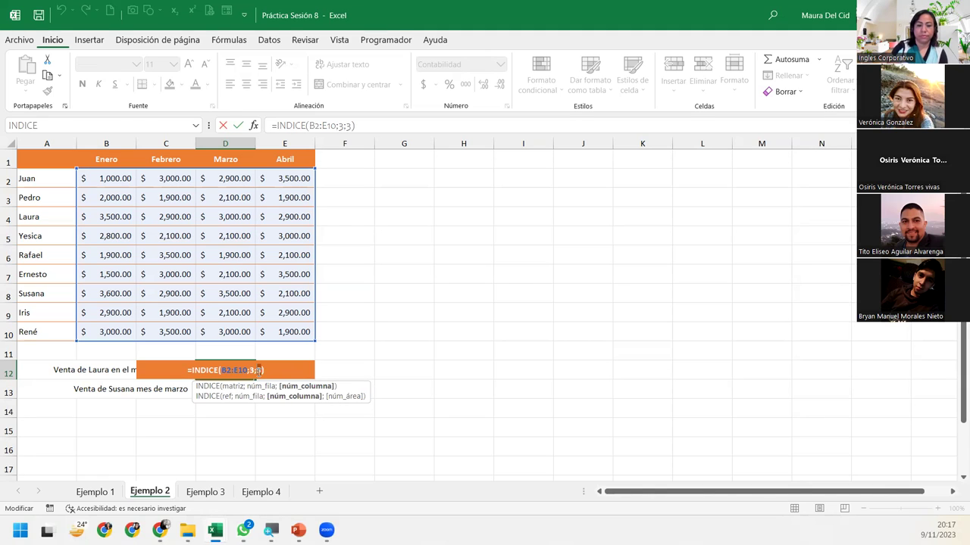
{"action": "key", "text": "BackSpace"}
{"action": "type", "text": "2"}
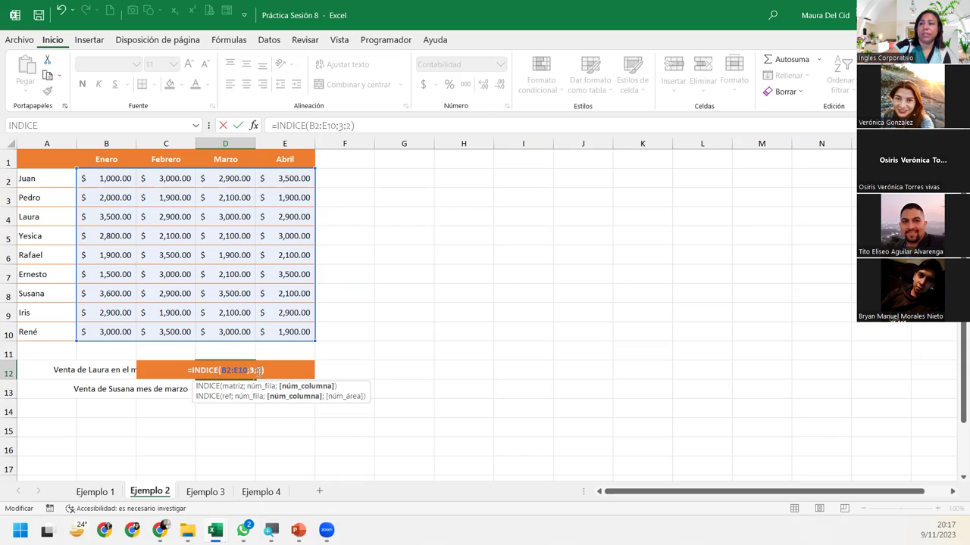
{"action": "key", "text": "Return"}
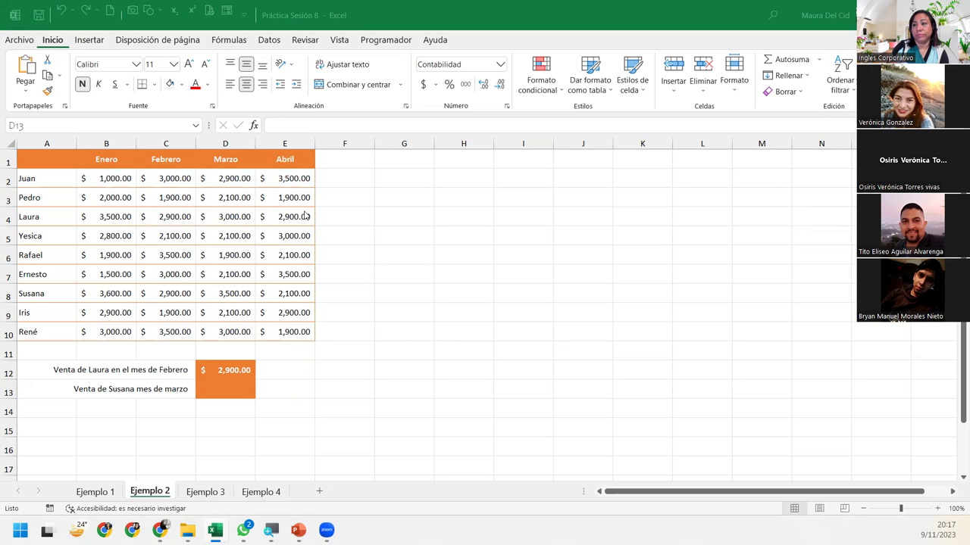
{"action": "left_click", "coordinate": [227, 390]}
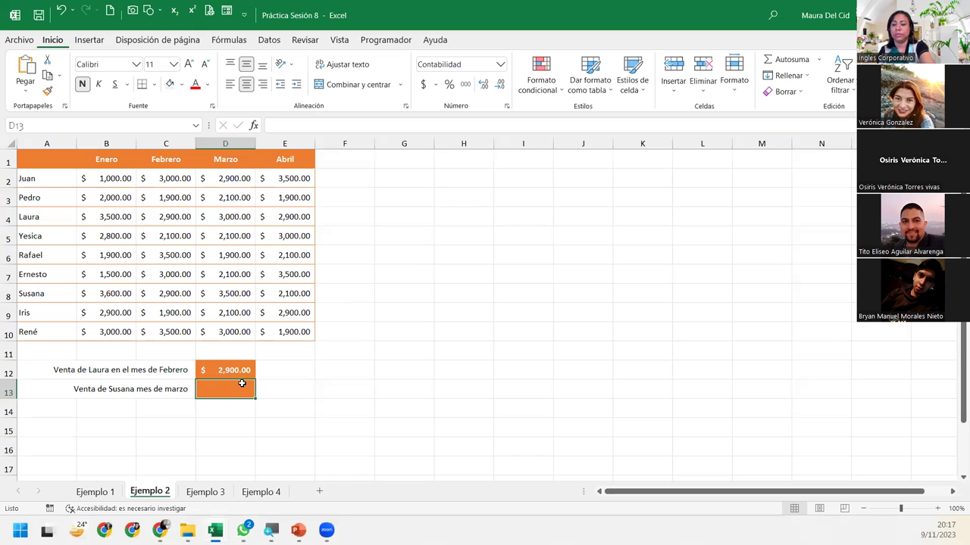
Enter =INDICE(B2:E10;7;3) in D13 to return Susana's March sale of $3,500.00
{"action": "type", "text": "=ind"}
{"action": "key", "text": "Tab"}
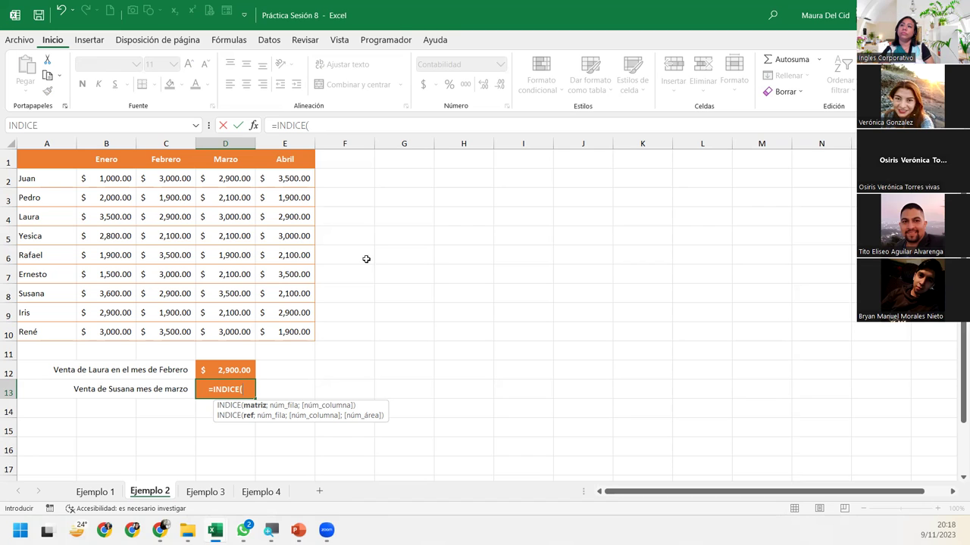
{"action": "left_click", "coordinate": [101, 177]}
{"action": "left_click_drag", "start_coordinate": [100, 178], "coordinate": [279, 323]}
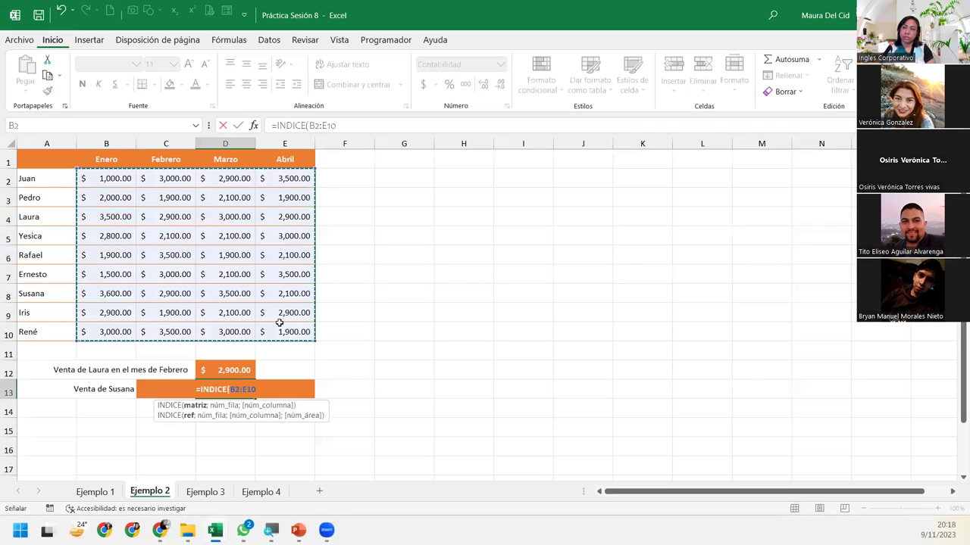
{"action": "type", "text": ";"}
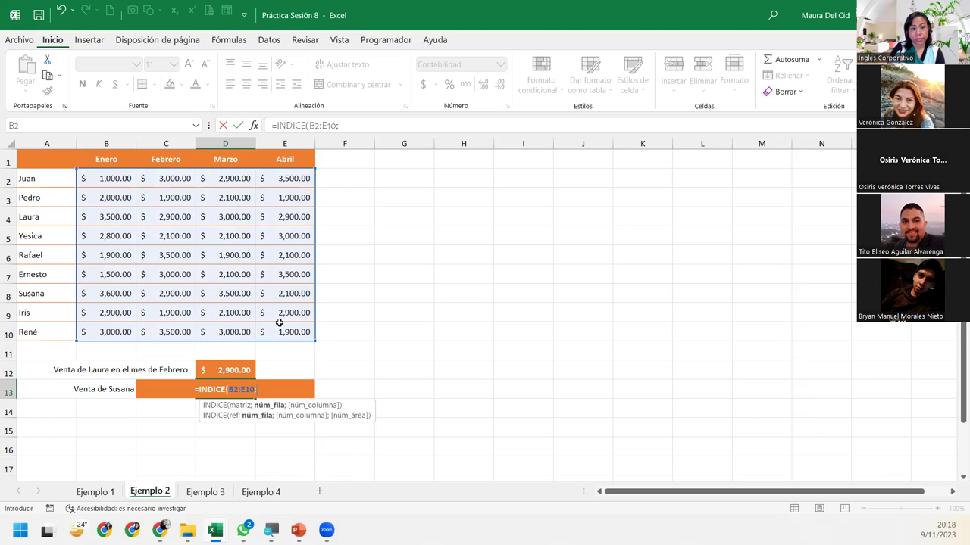
{"action": "type", "text": "7"}
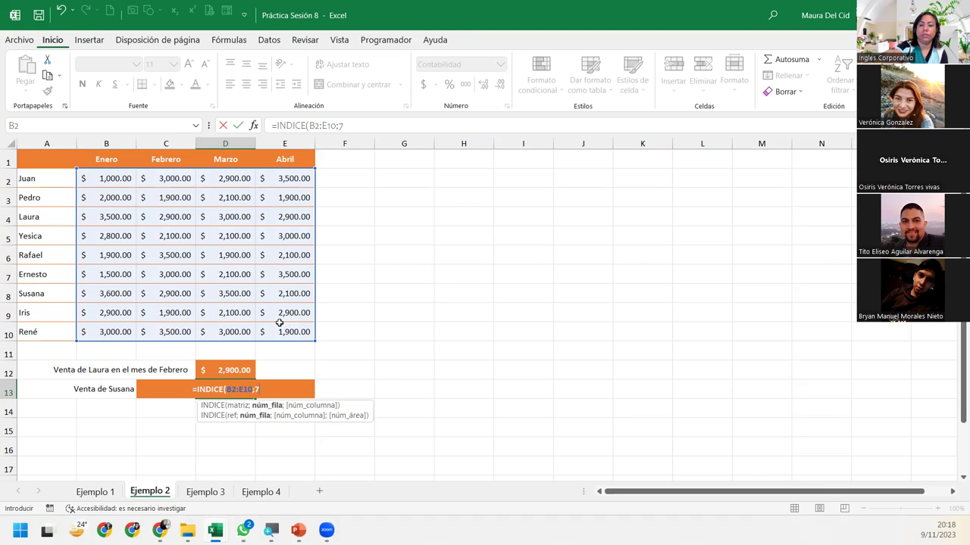
{"action": "type", "text": ";"}
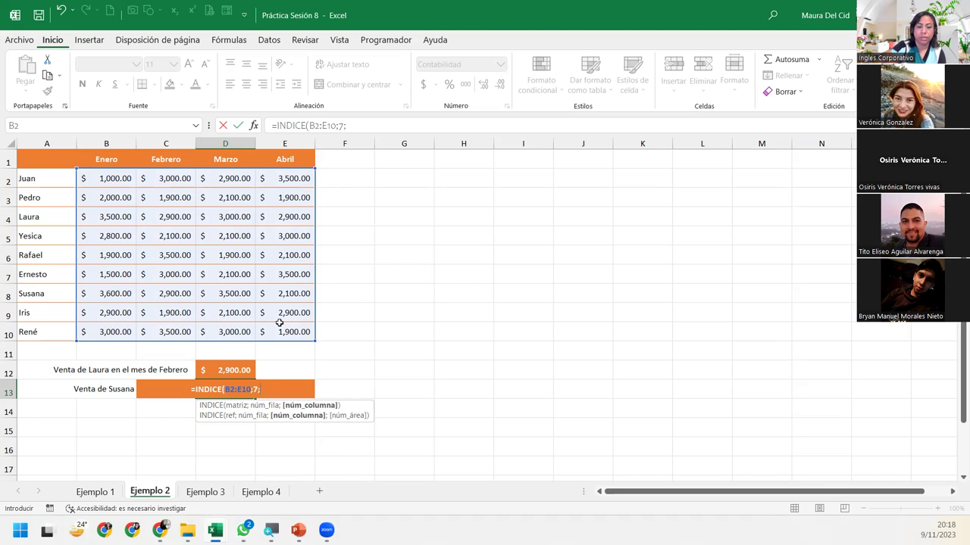
{"action": "type", "text": "3"}
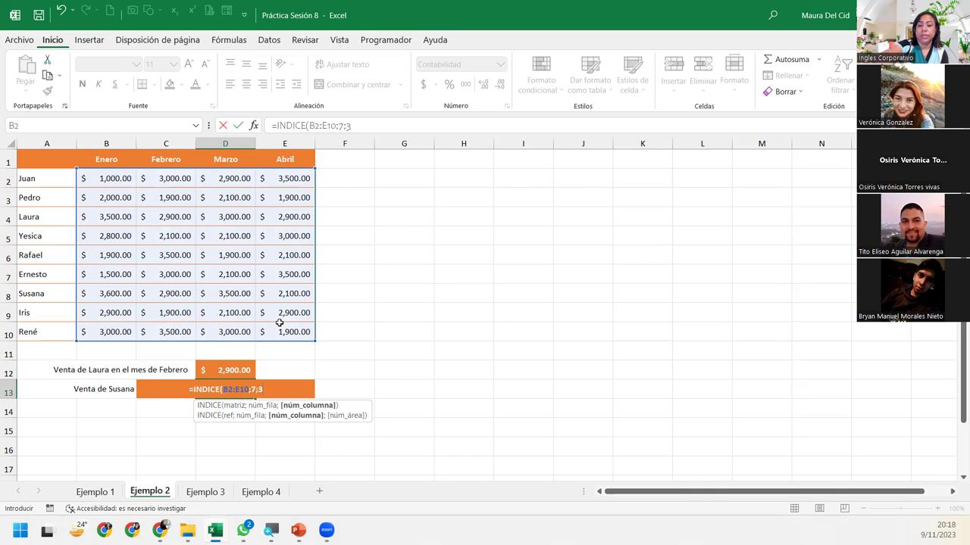
{"action": "type", "text": ")"}
{"action": "key", "text": "Return"}
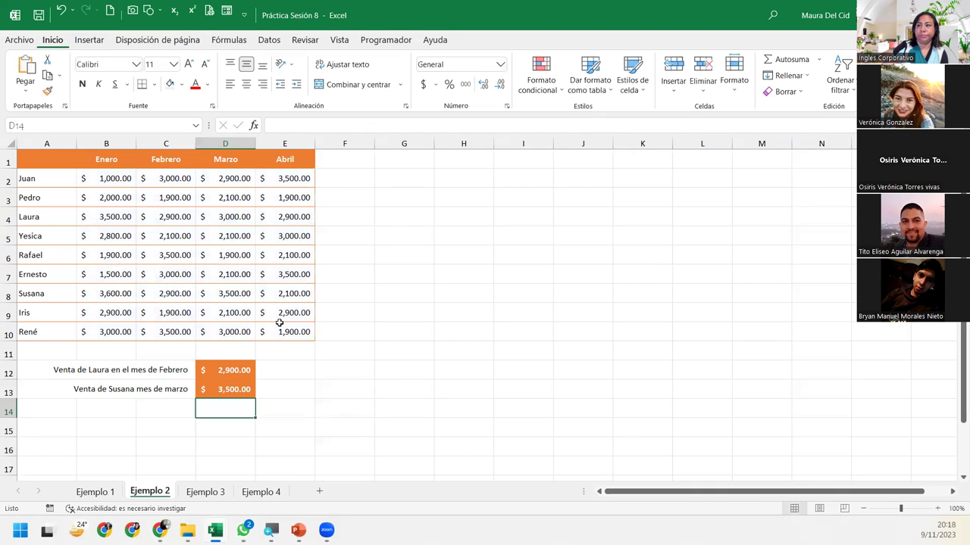
Highlight Susana's row 8 and the Marzo column D, excluding D8 and D13, then go to Ejemplo 3
{"action": "left_click", "coordinate": [8, 296]}
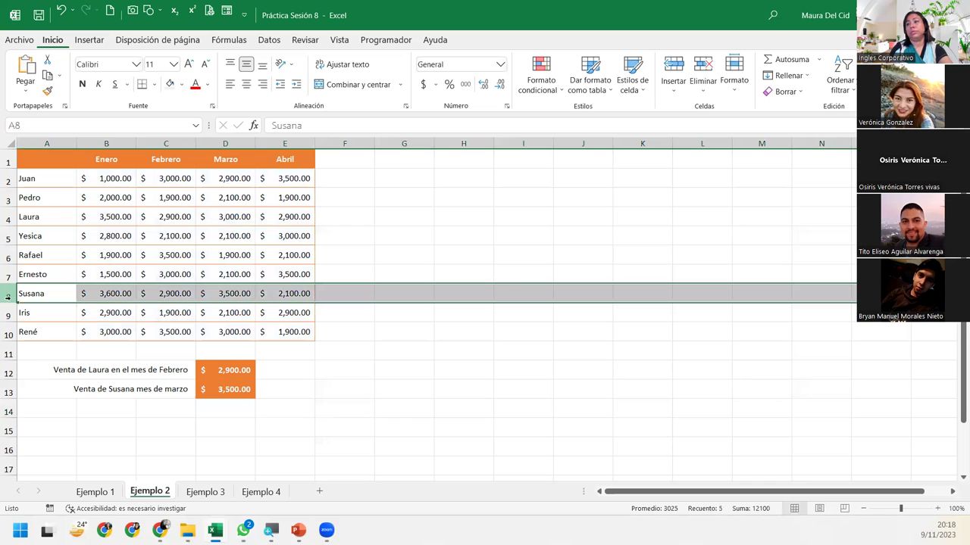
{"action": "left_click", "coordinate": [225, 144], "text": "ctrl"}
{"action": "left_click", "coordinate": [231, 293], "text": "ctrl"}
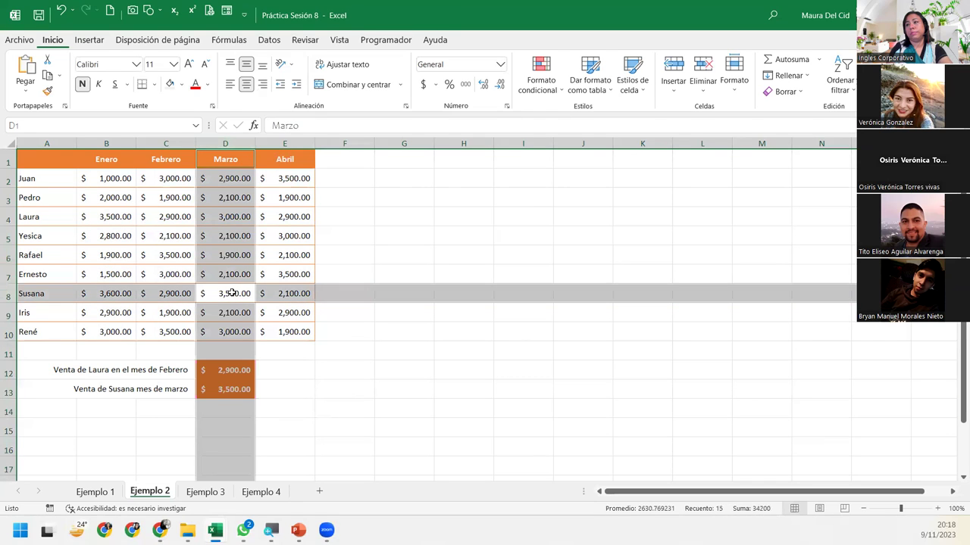
{"action": "left_click", "coordinate": [244, 388], "text": "ctrl"}
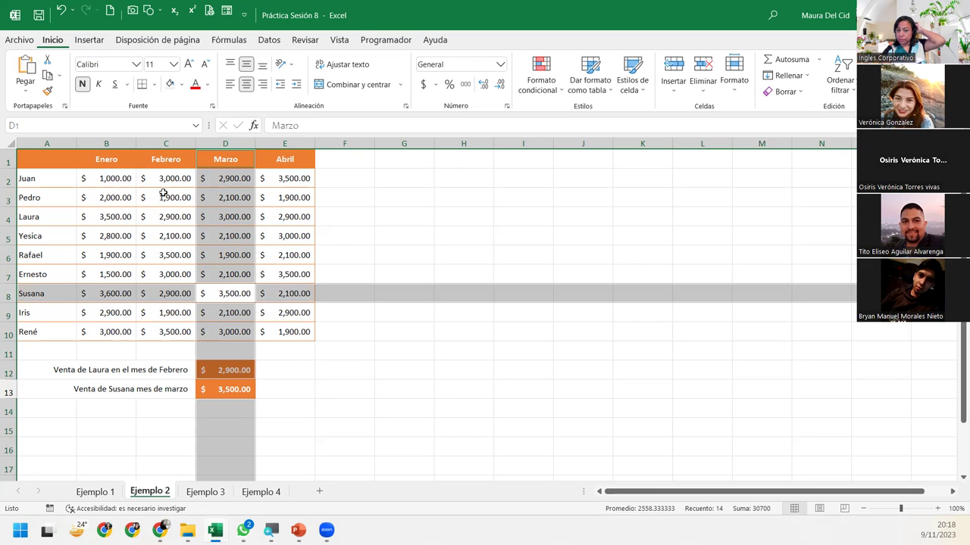
{"action": "left_click", "coordinate": [218, 493]}
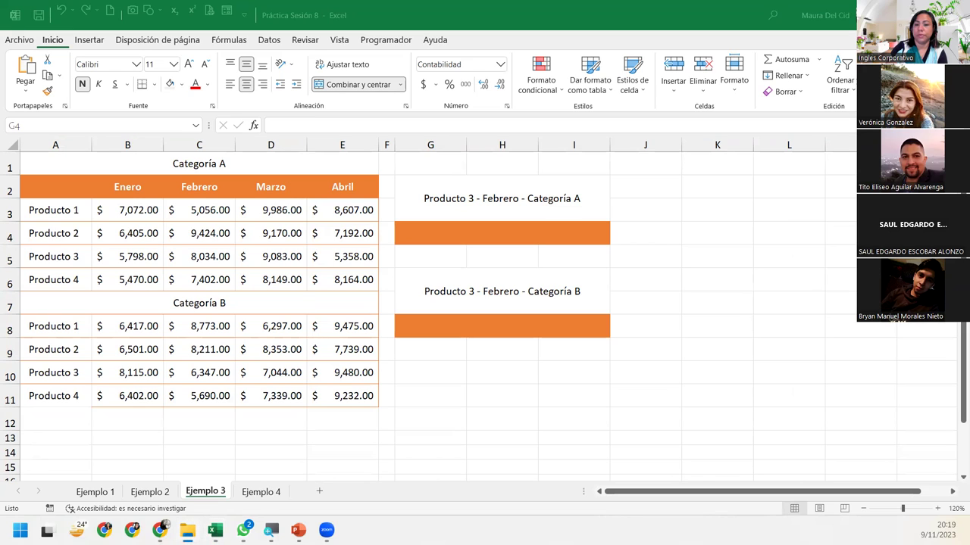
Select the Categoría A result cell G4 on Ejemplo 3 after briefly checking the other workbook
{"action": "left_click", "coordinate": [439, 237]}
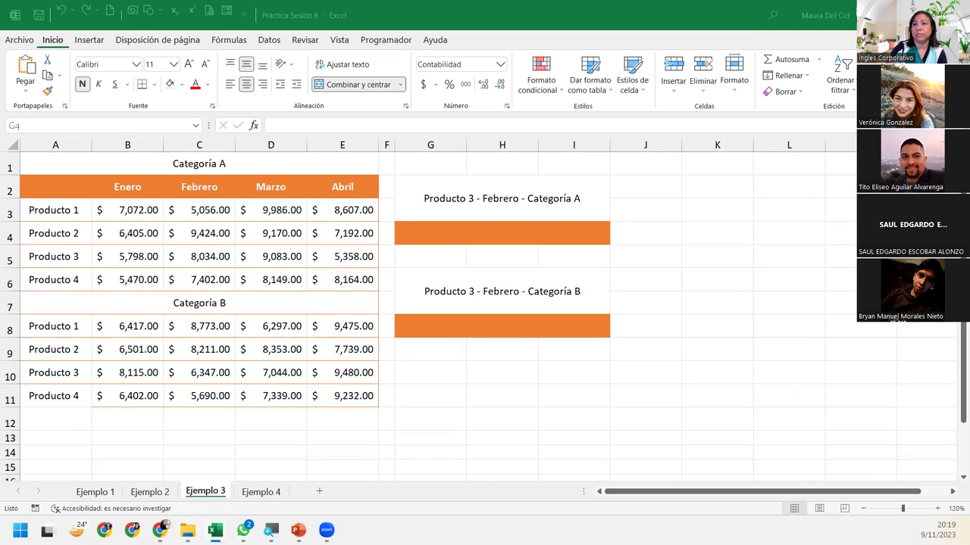
{"action": "key", "text": "alt+Tab"}
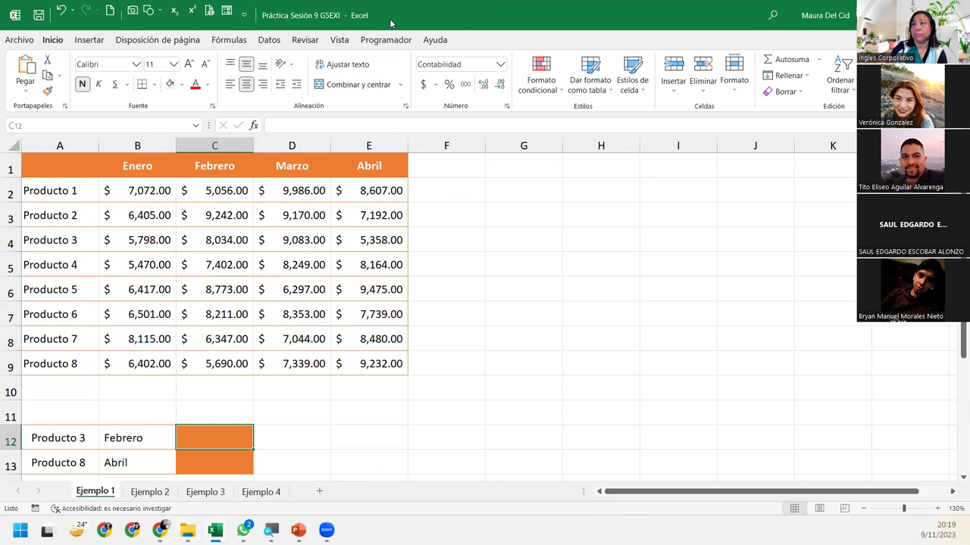
{"action": "key", "text": "alt+Tab"}
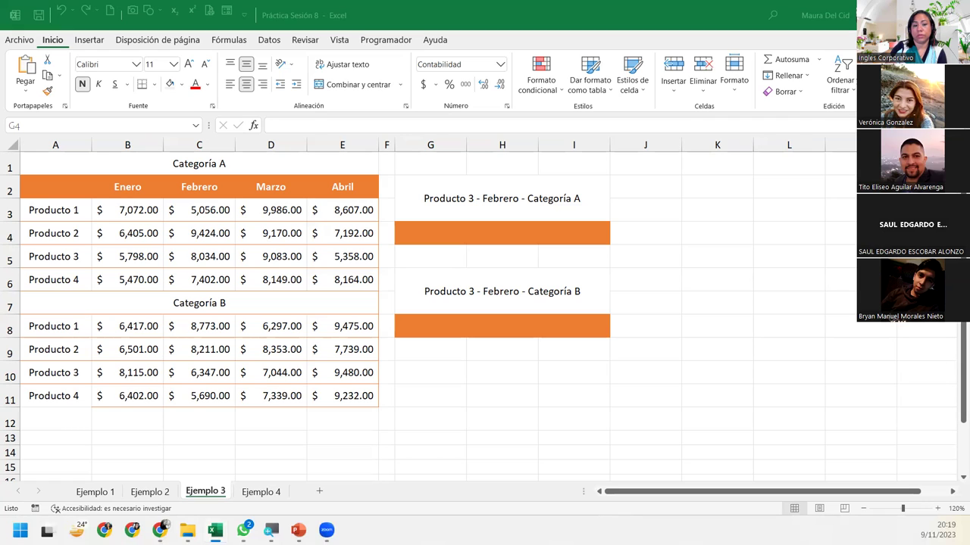
{"action": "left_click", "coordinate": [502, 233]}
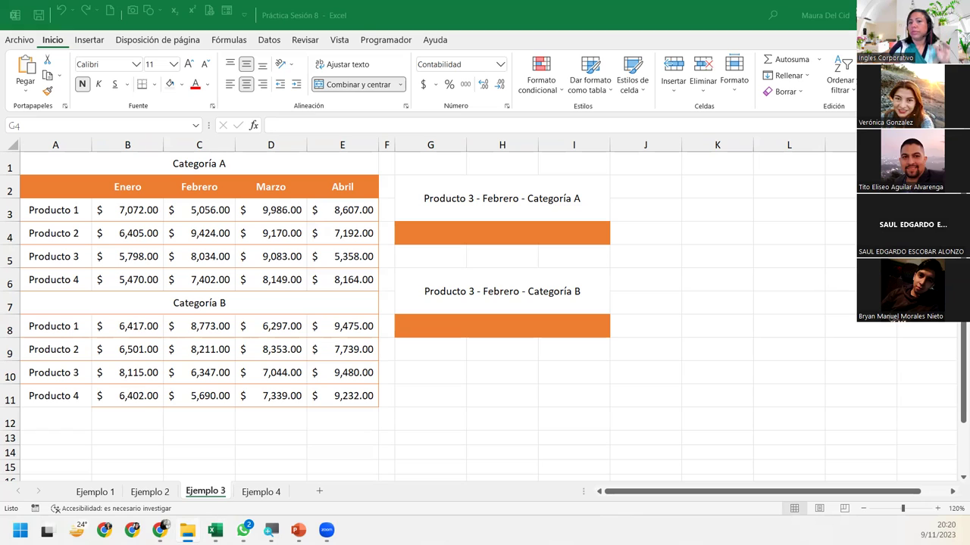
{"action": "left_click", "coordinate": [504, 224]}
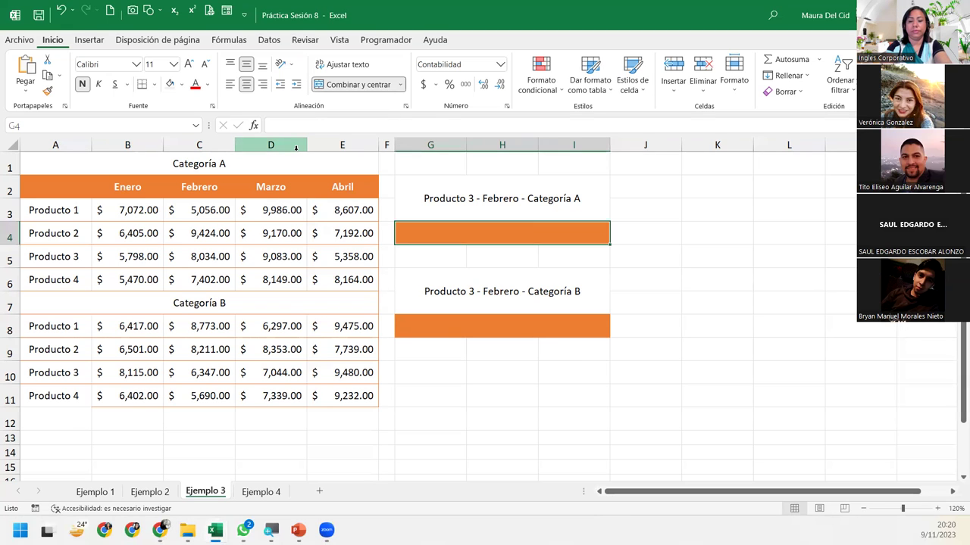
Start an =INDICE( formula in G4, then cancel it so the cell stays empty
{"action": "type", "text": "=indi"}
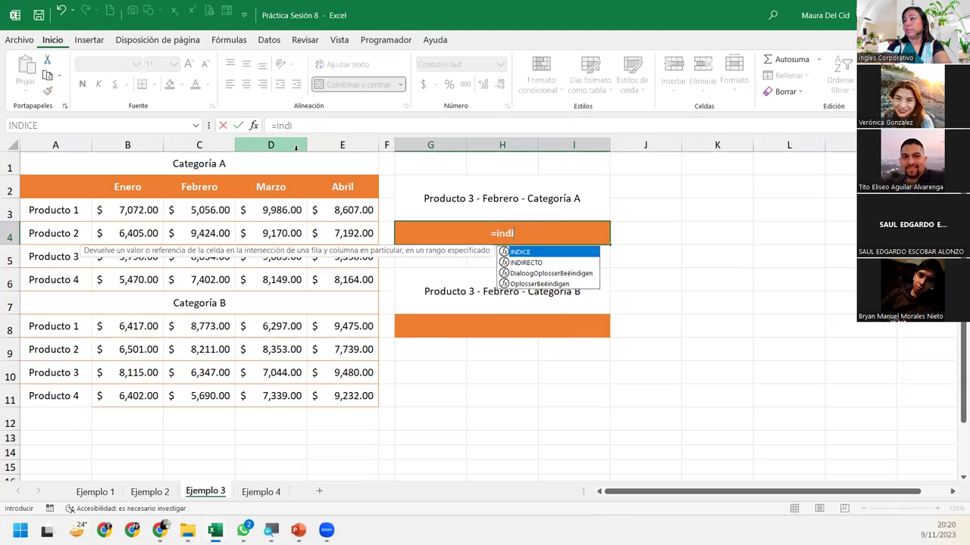
{"action": "key", "text": "Tab"}
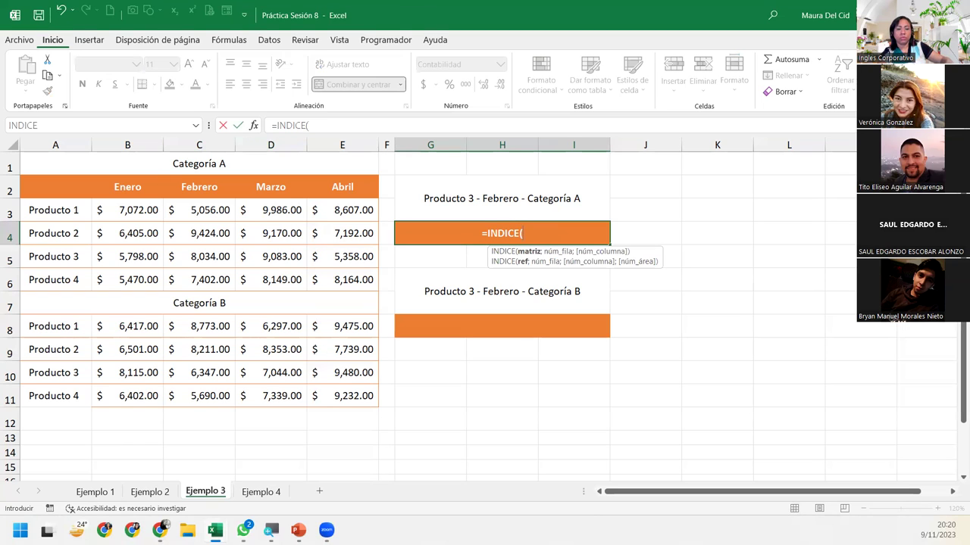
{"action": "key", "text": "Escape"}
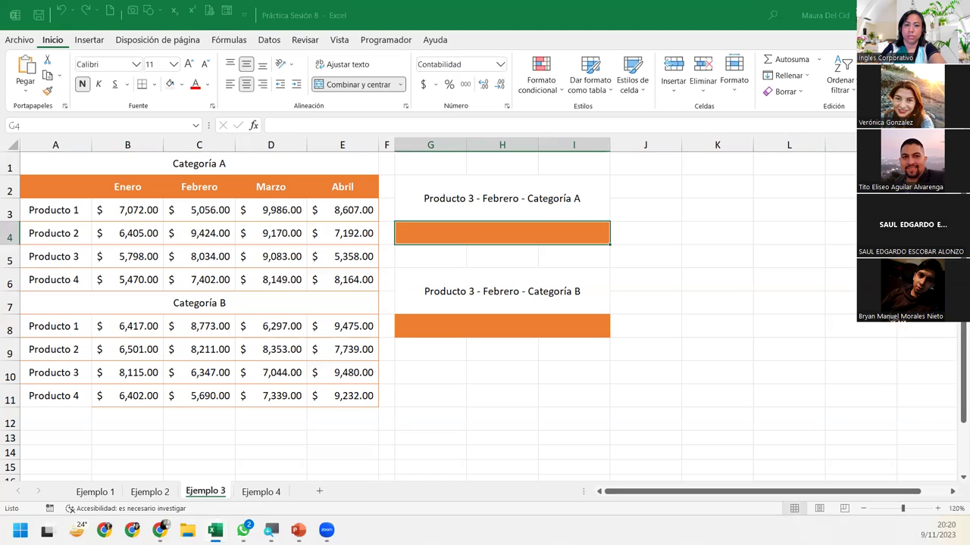
{"action": "key", "text": "alt+Tab"}
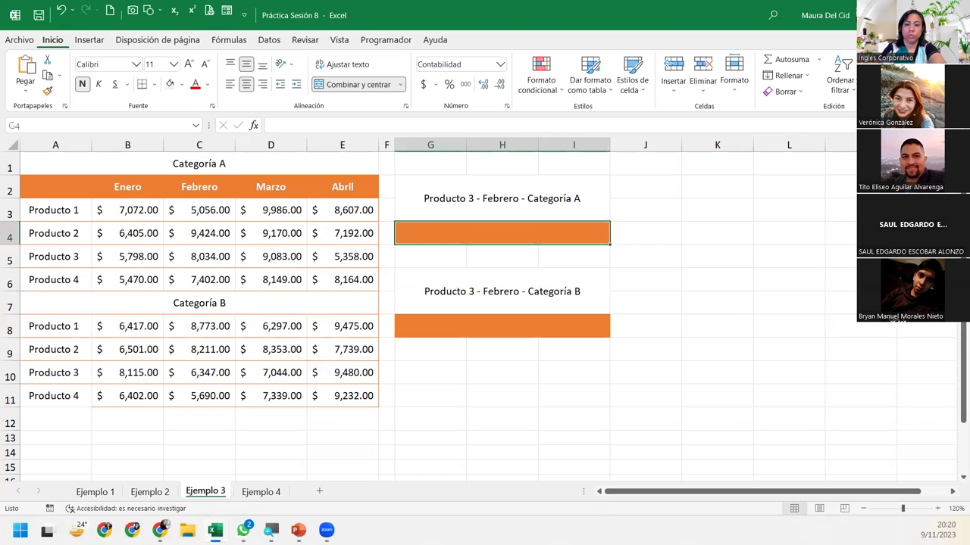
{"action": "key", "text": "alt+Tab"}
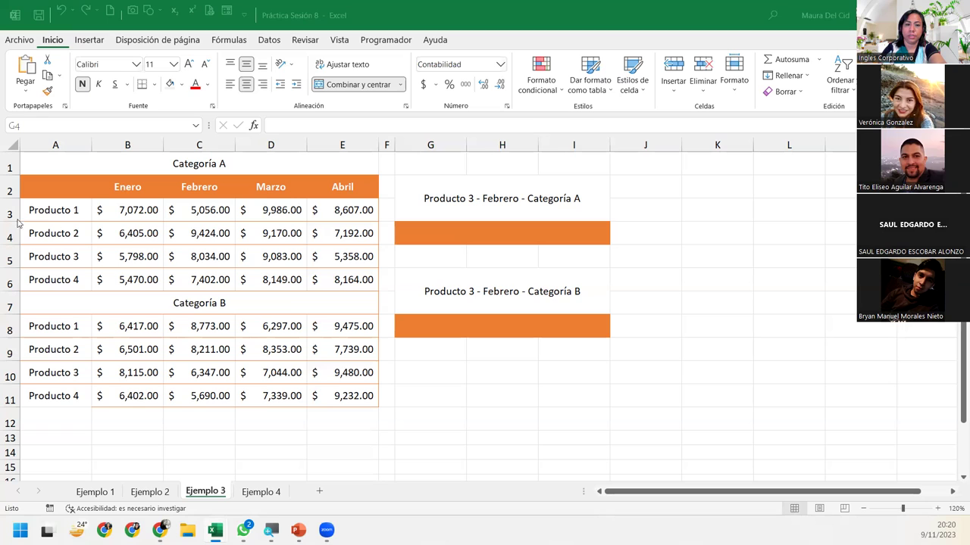
Start =INDICE( in G4 from autocomplete for the Producto 3 - Febrero - Categoría A result
{"action": "left_click", "coordinate": [503, 236]}
{"action": "type", "text": "="}
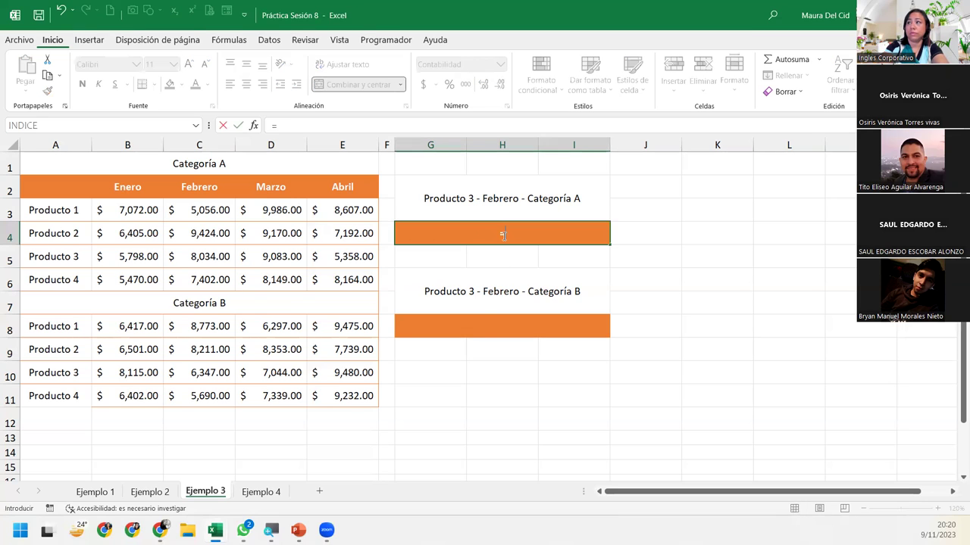
{"action": "type", "text": "indice"}
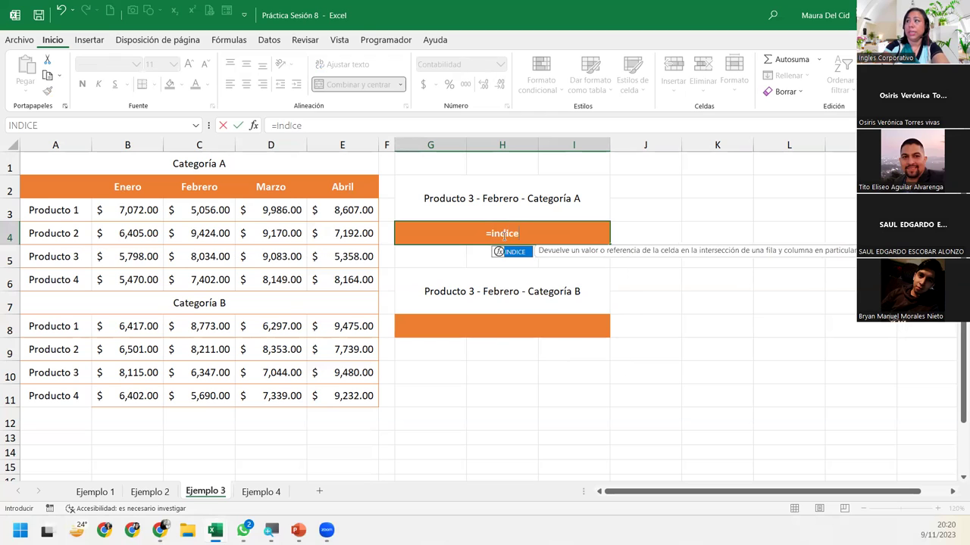
{"action": "key", "text": "Tab"}
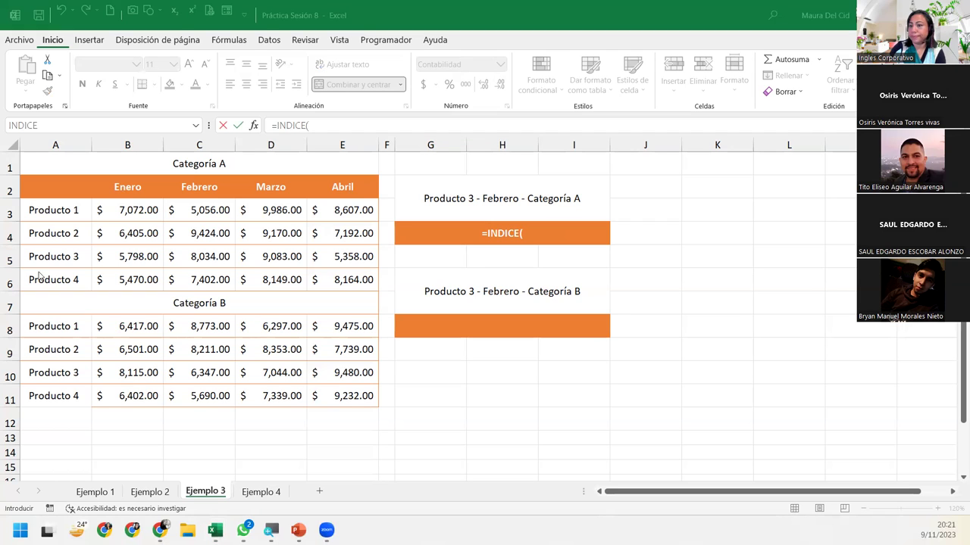
{"action": "left_click", "coordinate": [538, 232]}
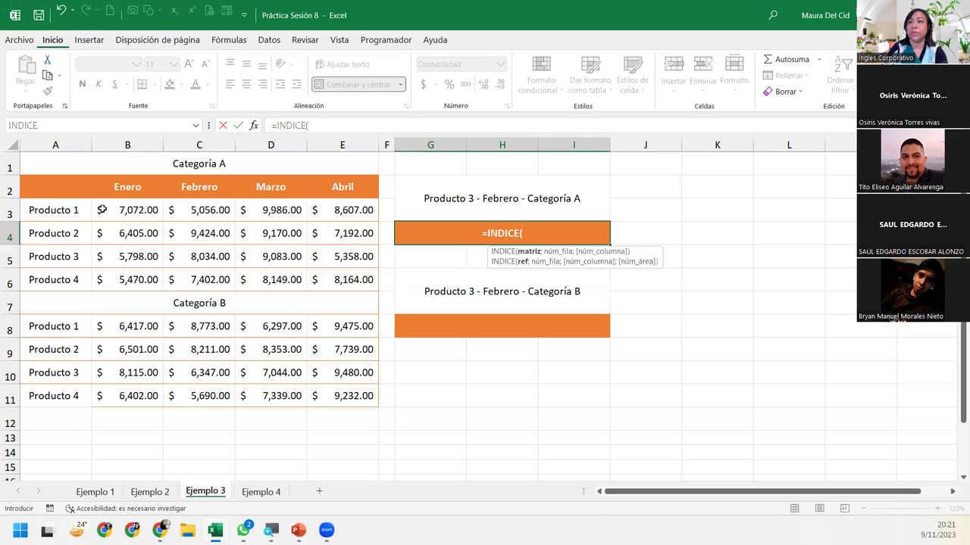
Give INDICE both ranges B3:E6;B8:E11 as its reference argument, followed by a semicolon
{"action": "left_click_drag", "start_coordinate": [111, 210], "coordinate": [346, 280]}
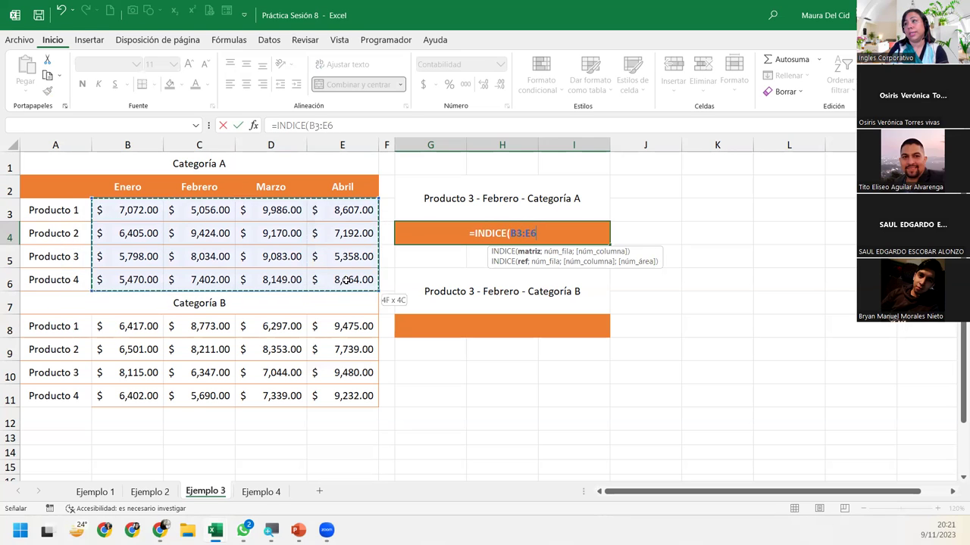
{"action": "left_click_drag", "start_coordinate": [126, 326], "coordinate": [328, 390]}
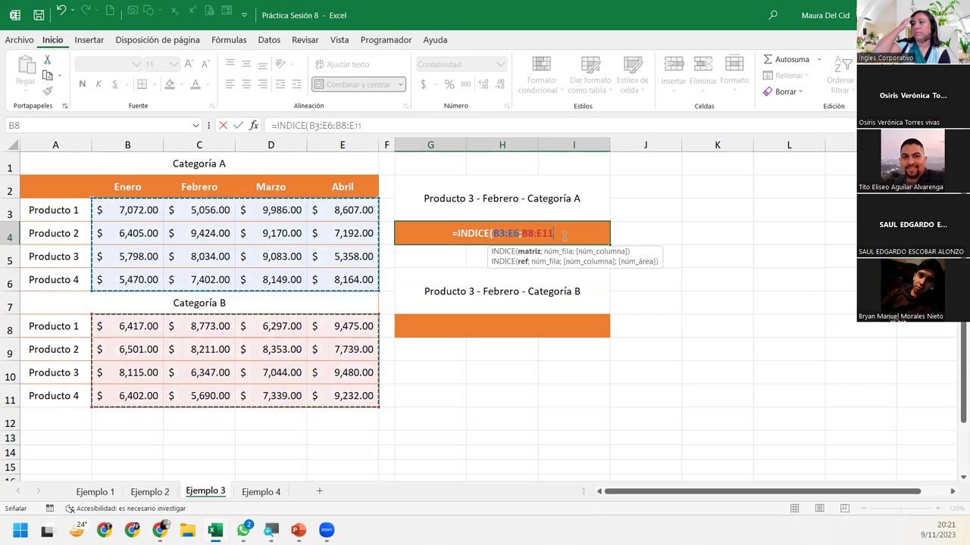
{"action": "type", "text": ";"}
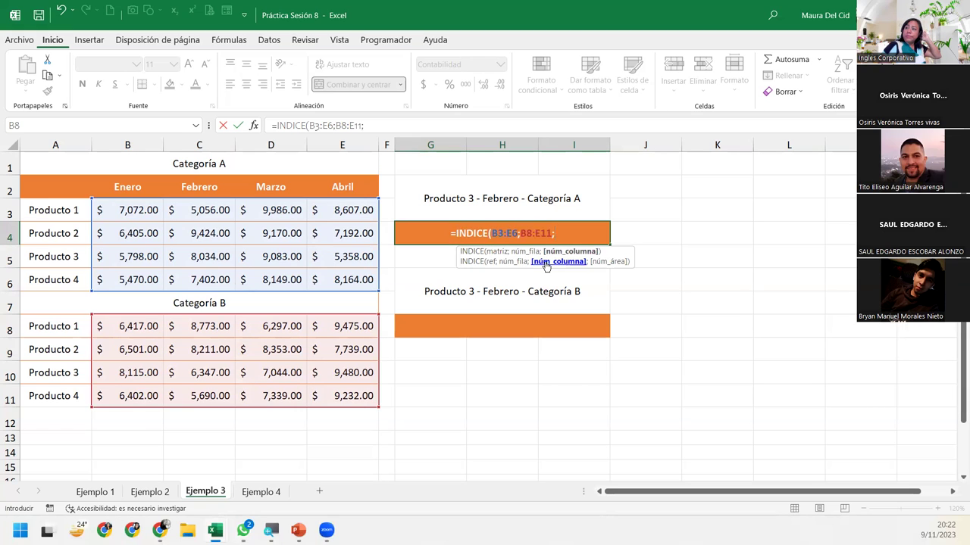
{"action": "left_click", "coordinate": [494, 262]}
{"action": "left_click", "coordinate": [505, 262]}
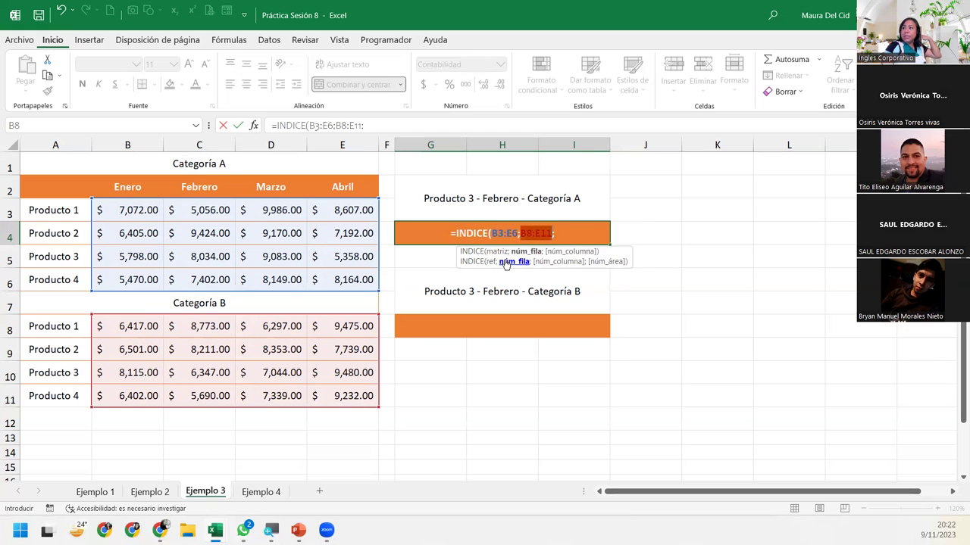
{"action": "left_click", "coordinate": [558, 234]}
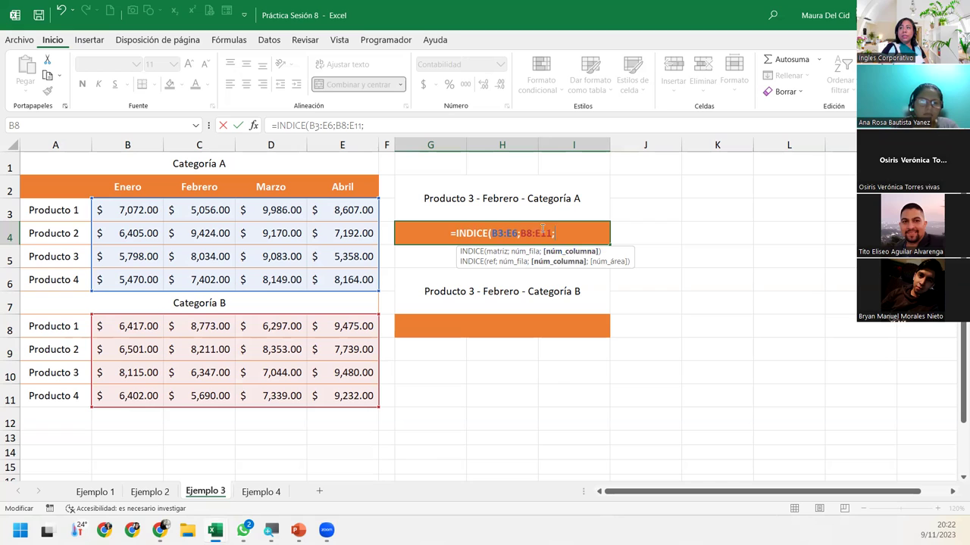
{"action": "left_click", "coordinate": [554, 233]}
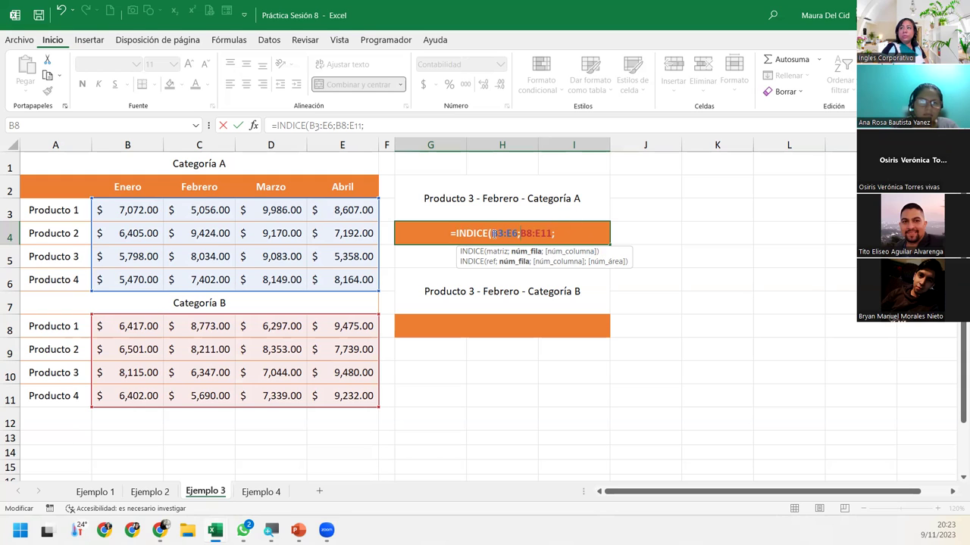
{"action": "left_click_drag", "start_coordinate": [492, 234], "coordinate": [522, 234]}
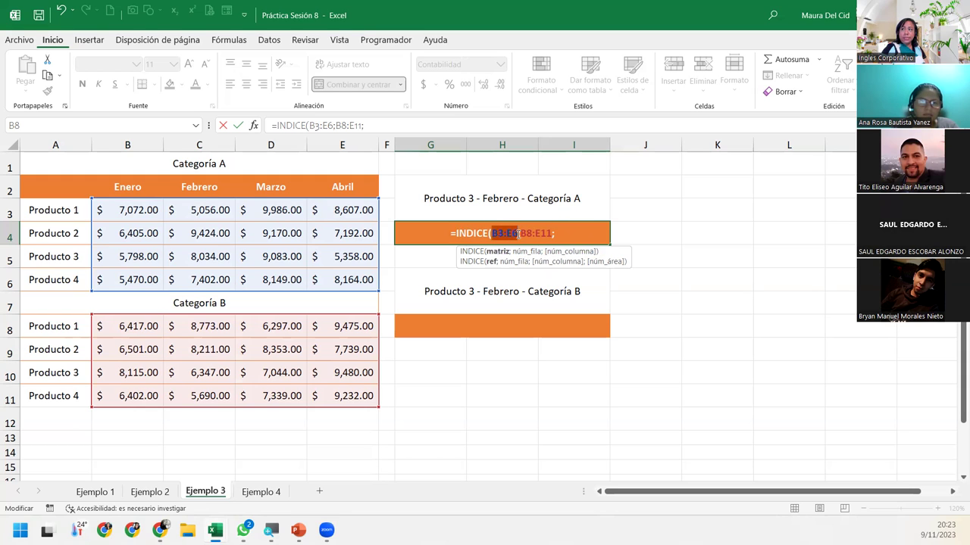
{"action": "left_click", "coordinate": [522, 234]}
{"action": "key", "text": "Left"}
{"action": "key", "text": "Left"}
{"action": "key", "text": "Left"}
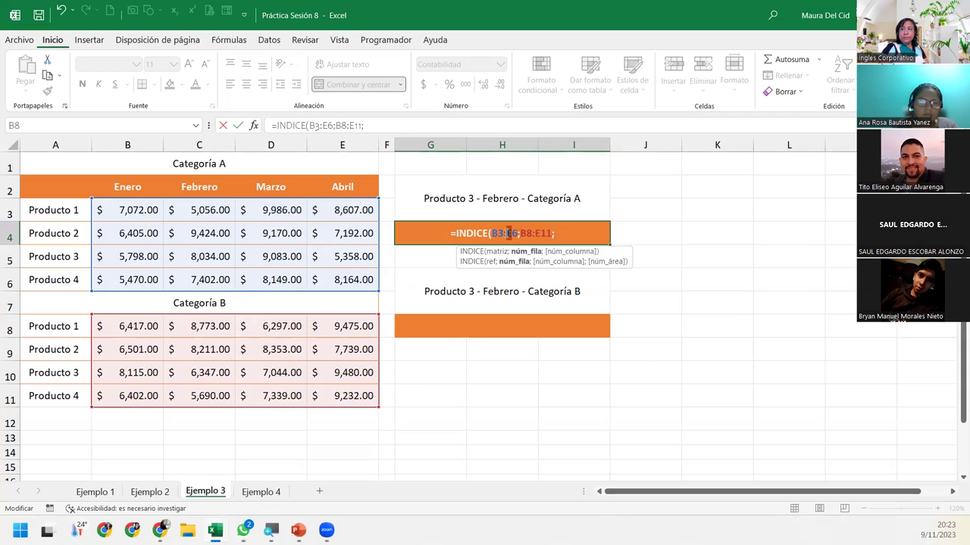
{"action": "left_click_drag", "start_coordinate": [520, 234], "coordinate": [552, 234]}
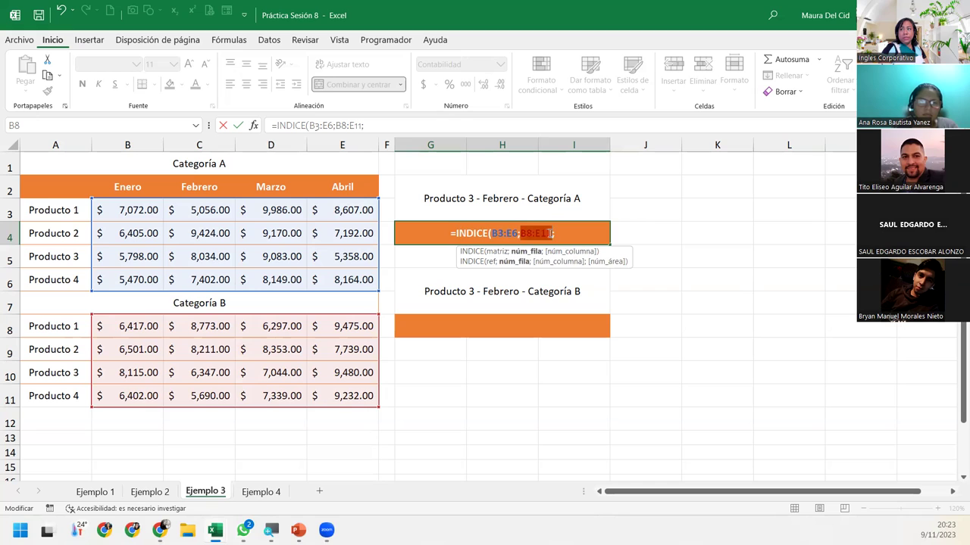
{"action": "left_click", "coordinate": [494, 232]}
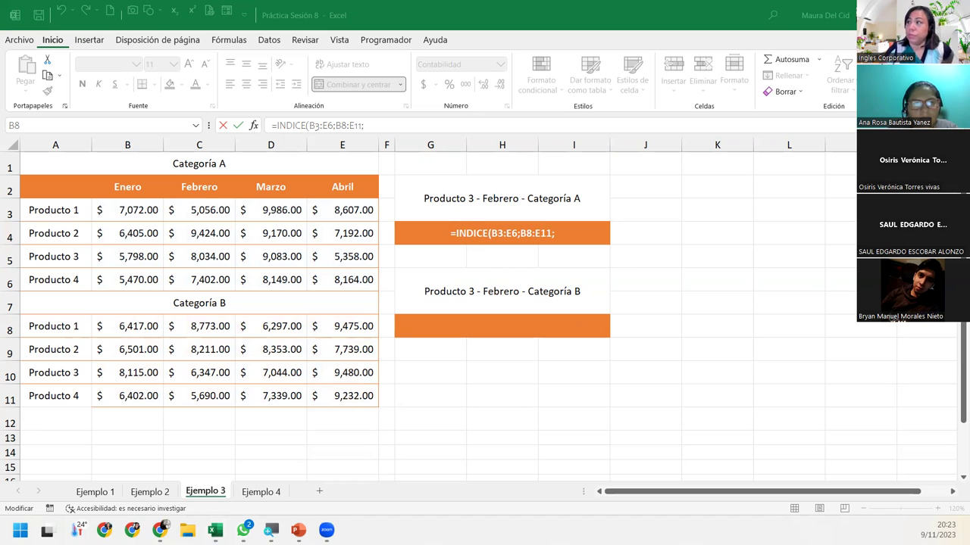
{"action": "left_click", "coordinate": [560, 222]}
{"action": "left_click", "coordinate": [571, 234]}
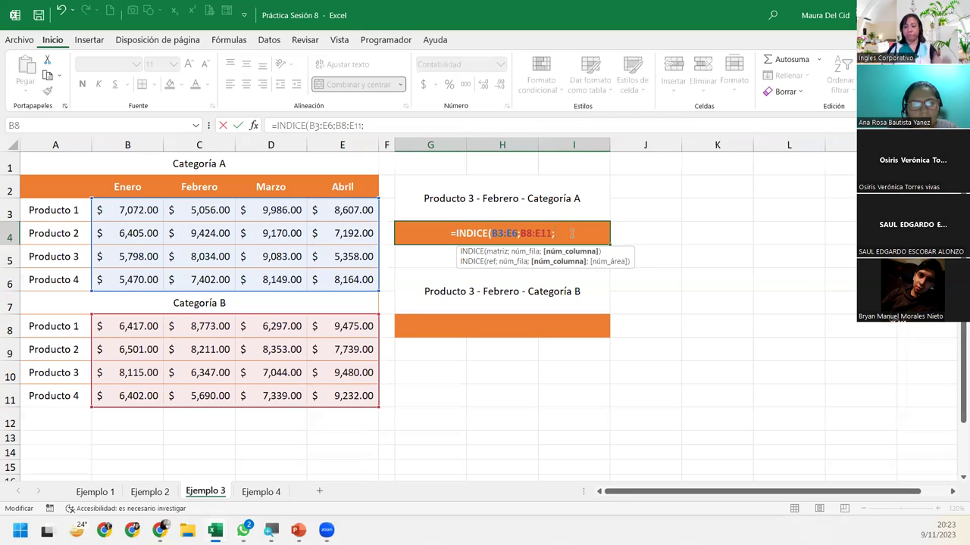
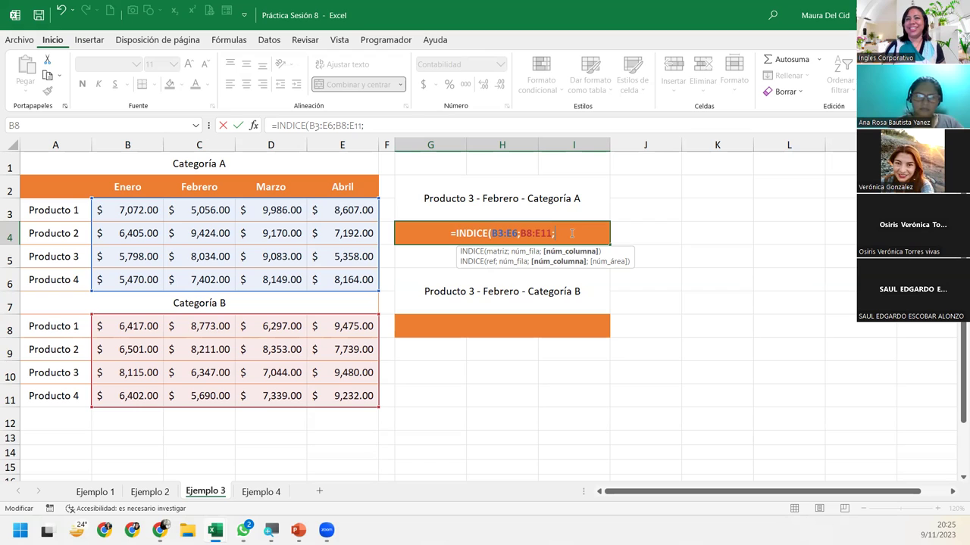
Wrap B3:E6;B8:E11 in parentheses inside G4's =INDICE( formula
{"action": "left_click", "coordinate": [570, 237]}
{"action": "type", "text": "("}
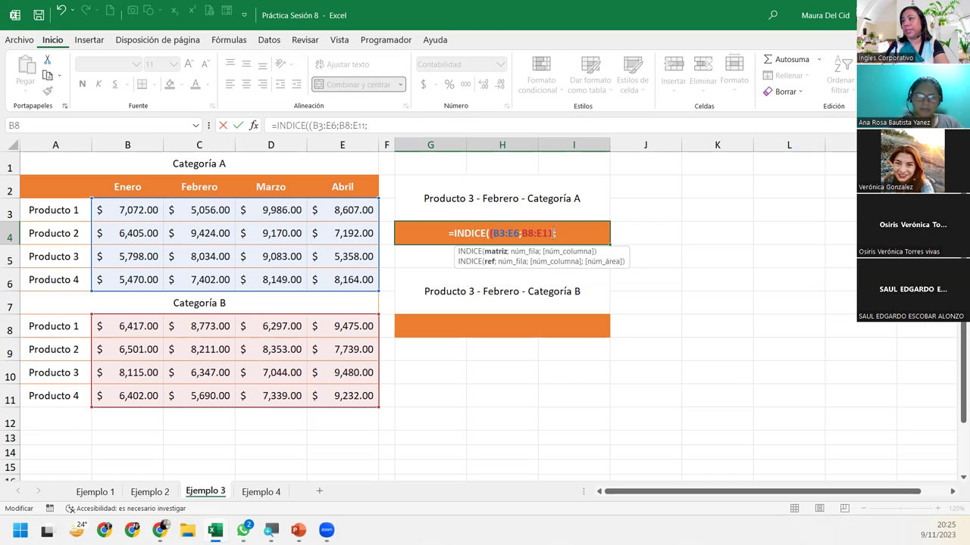
{"action": "type", "text": ")"}
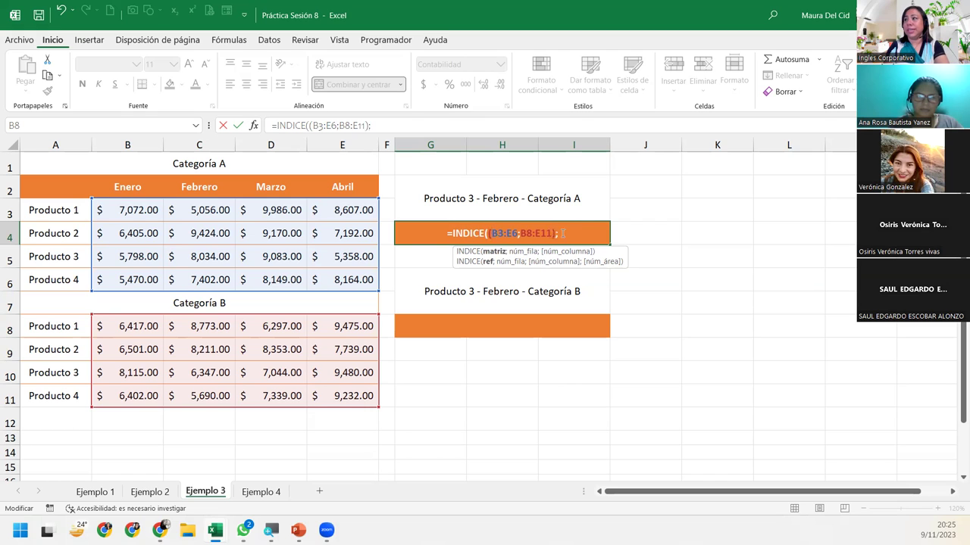
{"action": "key", "text": "Right"}
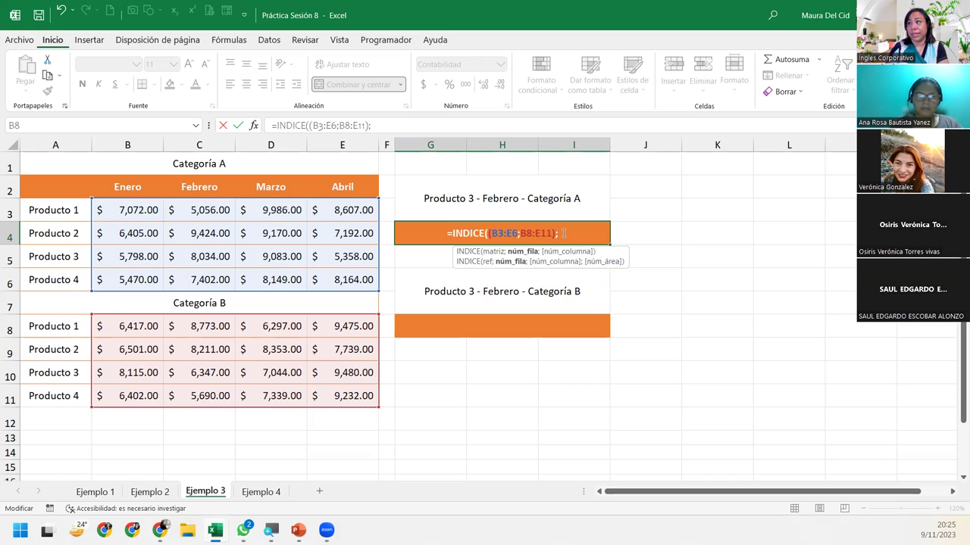
Check INDICE's reference form in the help, remove the stray N1, and return to the row argument
{"action": "left_click", "coordinate": [465, 256]}
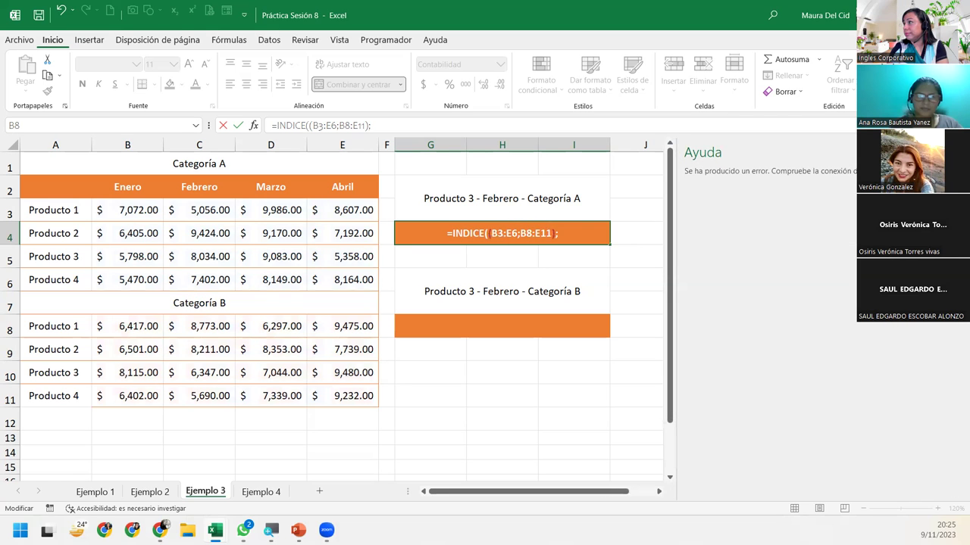
{"action": "type", "text": "N1"}
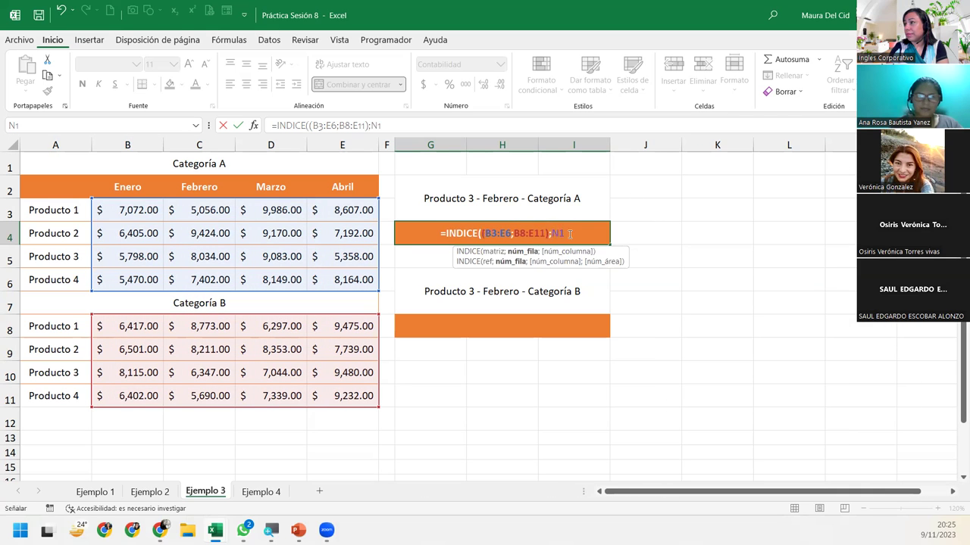
{"action": "key", "text": "BackSpace"}
{"action": "key", "text": "BackSpace"}
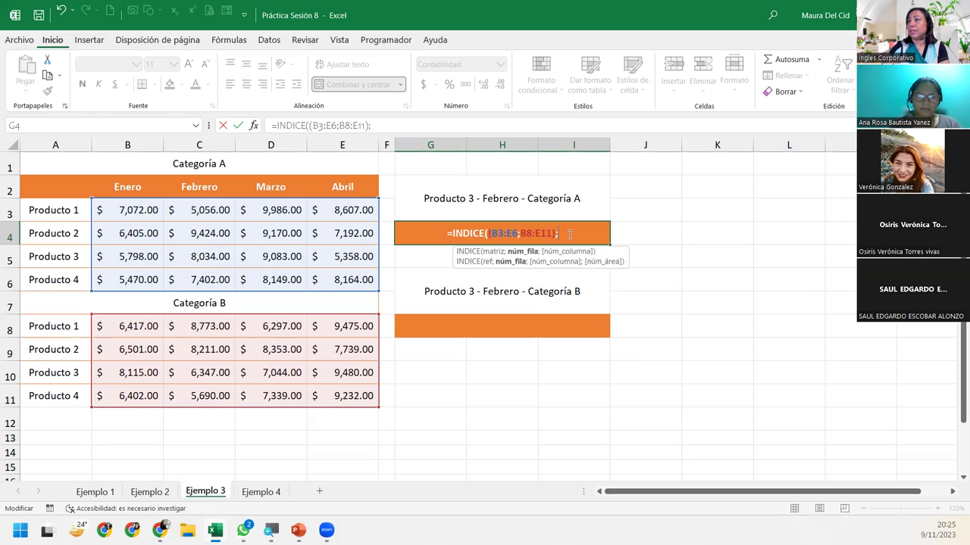
{"action": "left_click", "coordinate": [488, 262]}
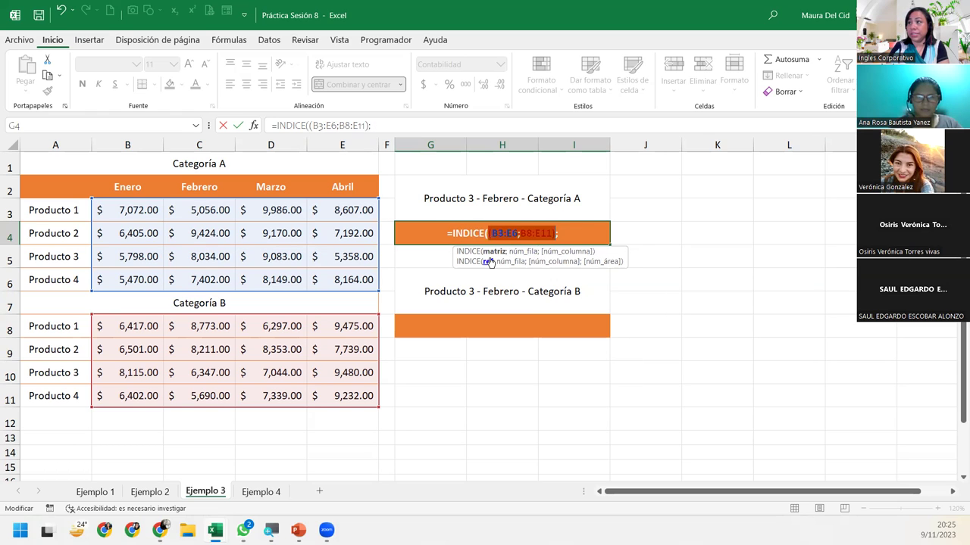
{"action": "left_click", "coordinate": [509, 262]}
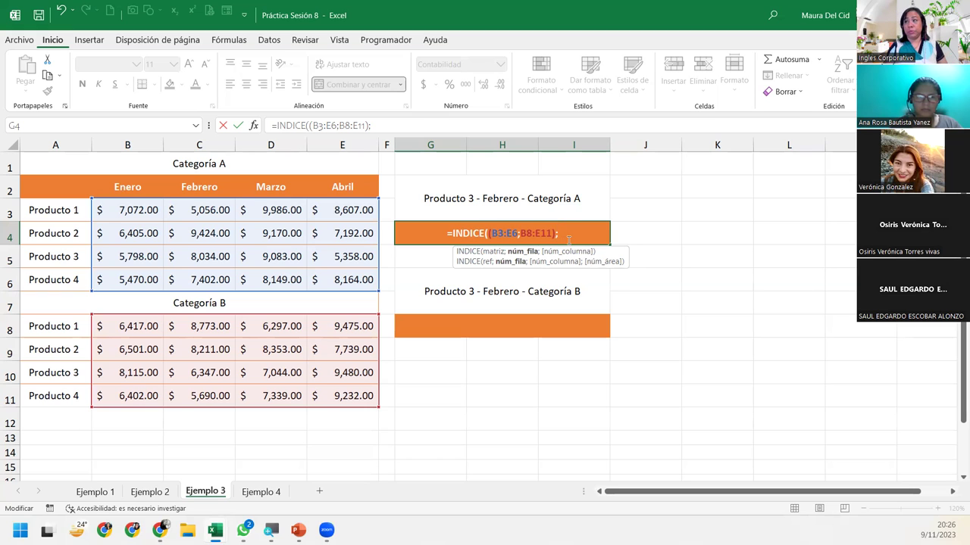
Enter 3 as the row number and 2 as the column number in G4's INDICE
{"action": "type", "text": "3"}
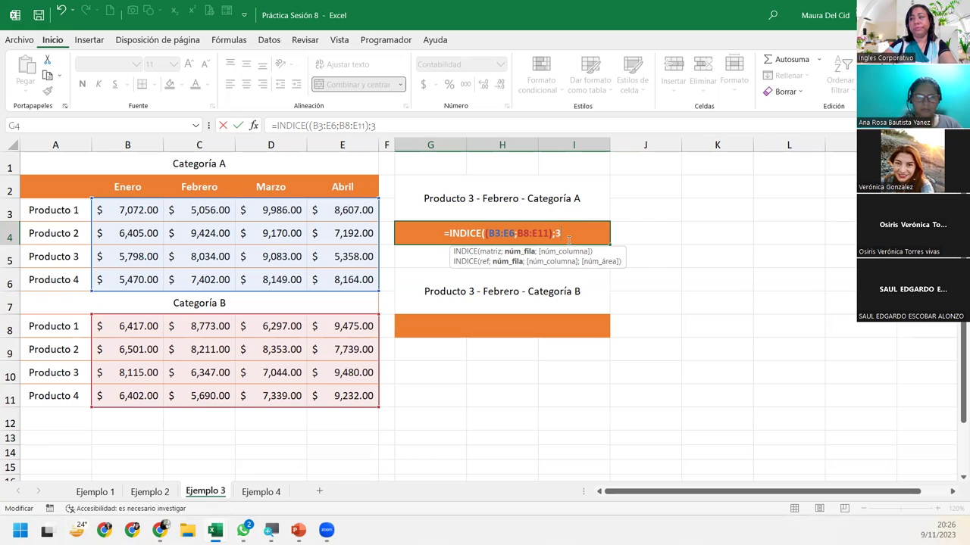
{"action": "type", "text": ";"}
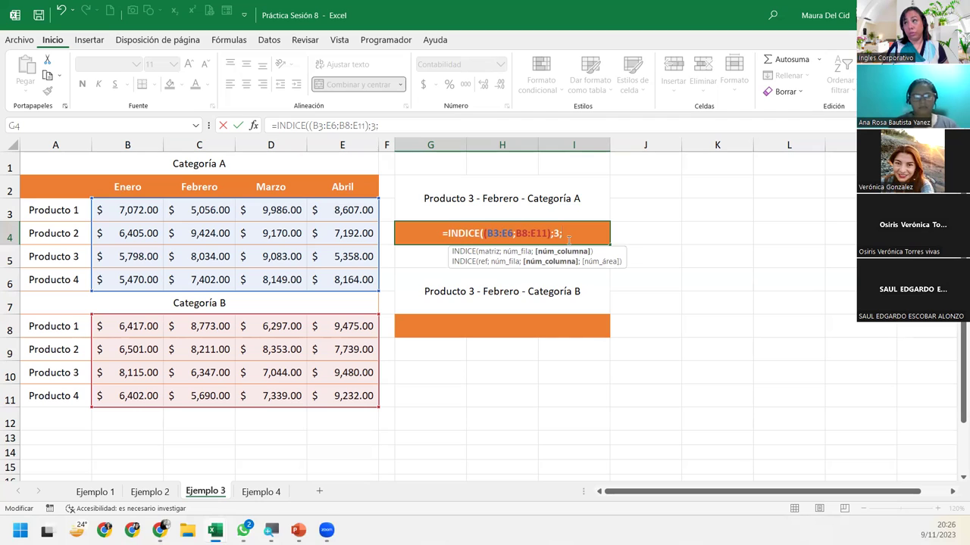
{"action": "type", "text": "2"}
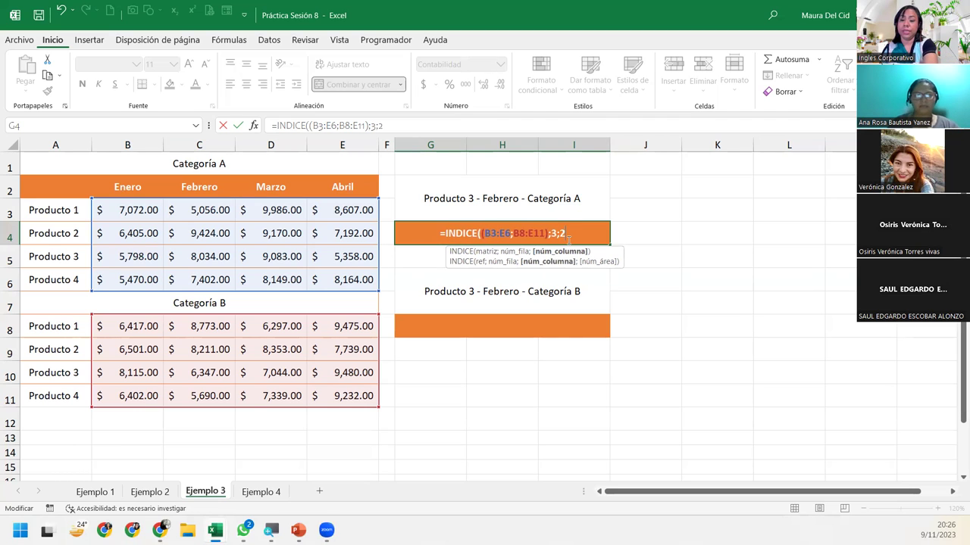
{"action": "type", "text": ";"}
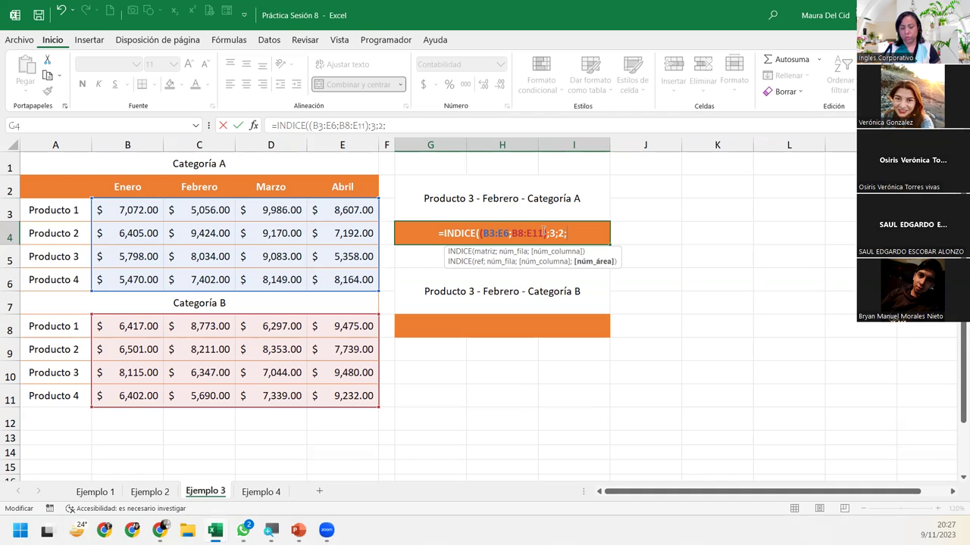
Complete G4 as =INDICE((B3:E6;B8:E11);3;2;1), returning $8,034.00, and check the formula
{"action": "type", "text": "1"}
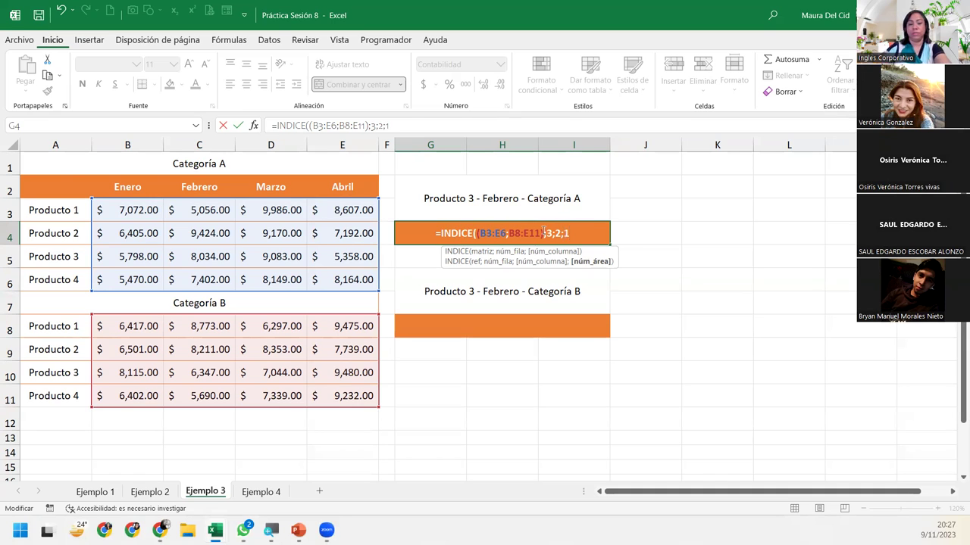
{"action": "type", "text": ")"}
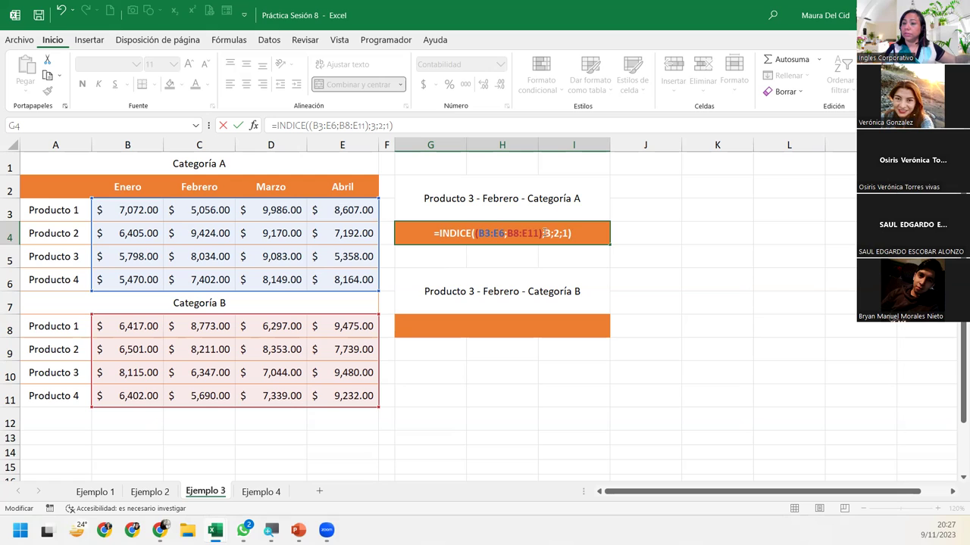
{"action": "key", "text": "Return"}
{"action": "left_click", "coordinate": [544, 233]}
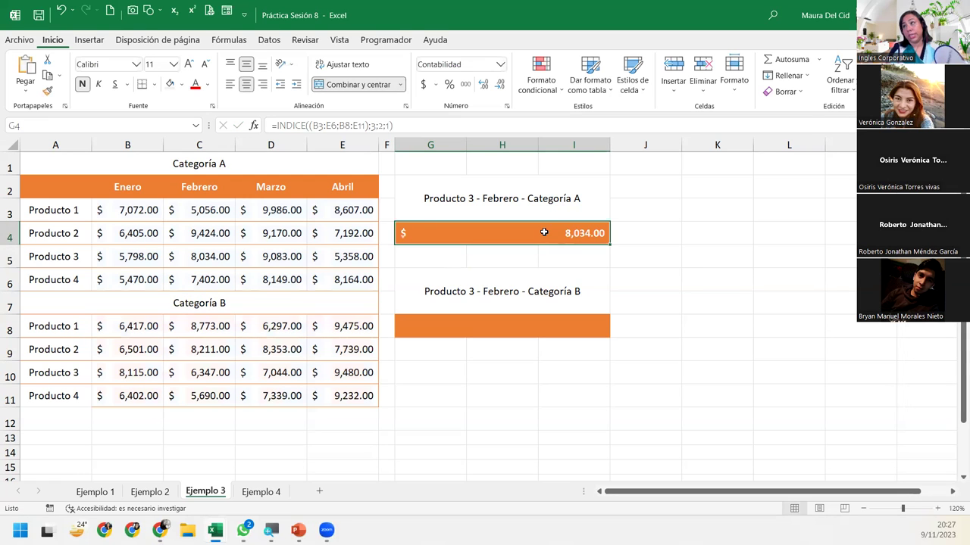
{"action": "left_click", "coordinate": [11, 257]}
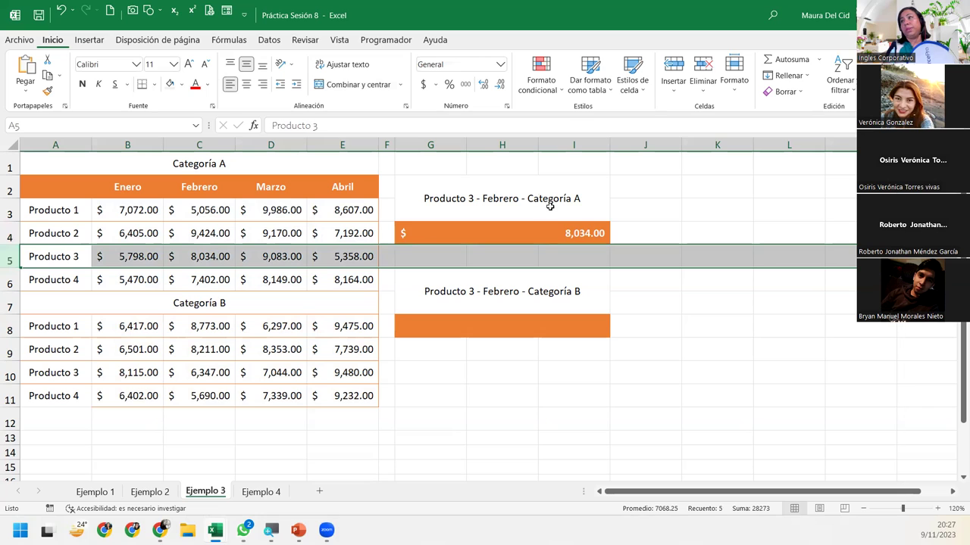
{"action": "left_click_drag", "start_coordinate": [208, 163], "coordinate": [159, 279]}
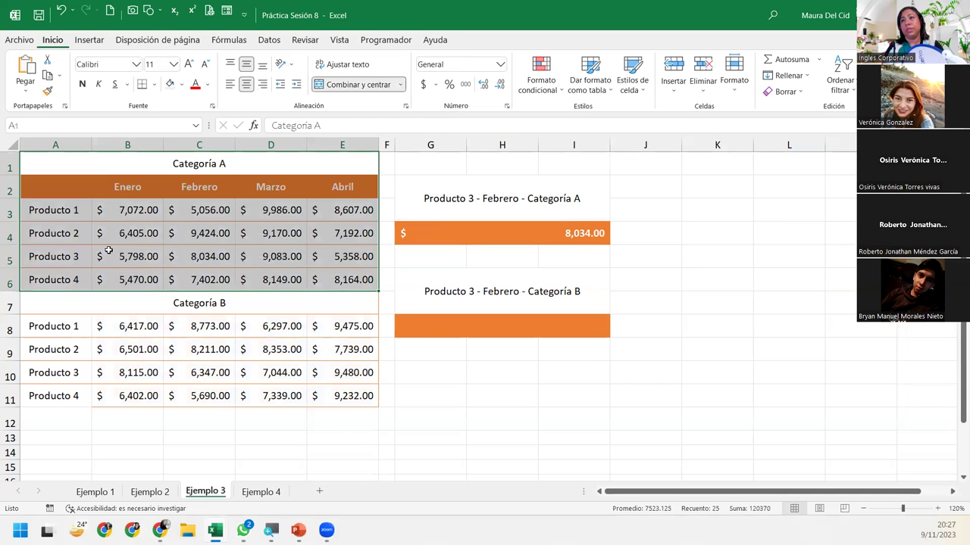
{"action": "left_click", "coordinate": [9, 258], "text": "ctrl"}
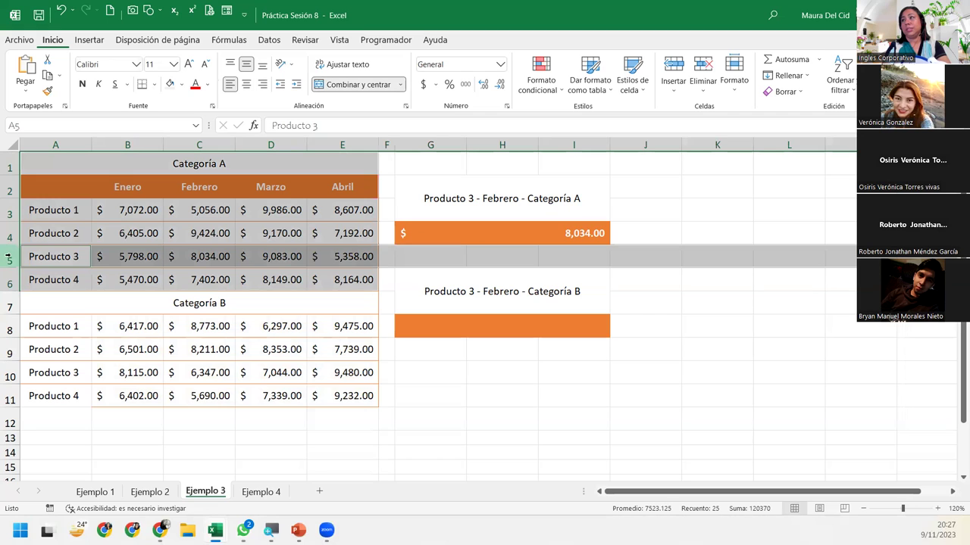
{"action": "left_click", "coordinate": [205, 143], "text": "ctrl"}
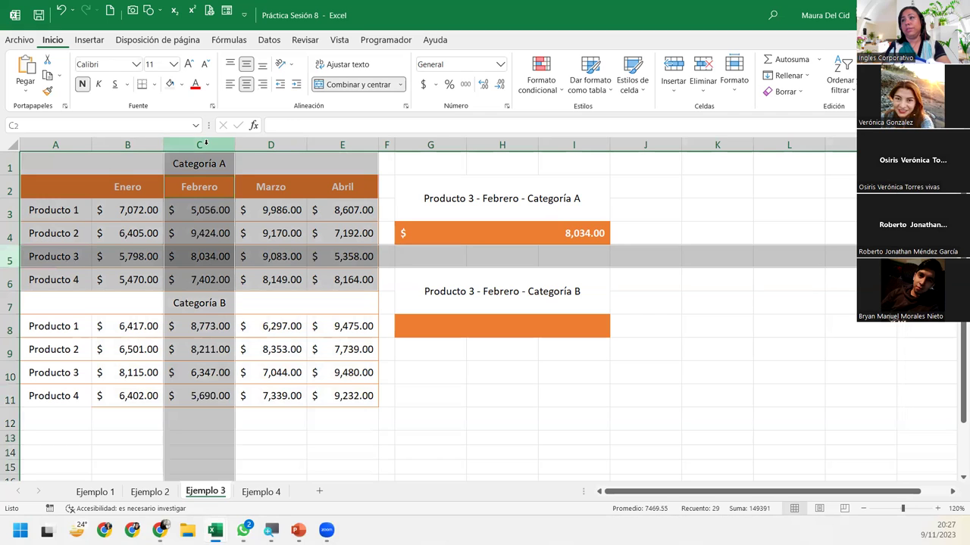
{"action": "left_click", "coordinate": [196, 250], "text": "ctrl"}
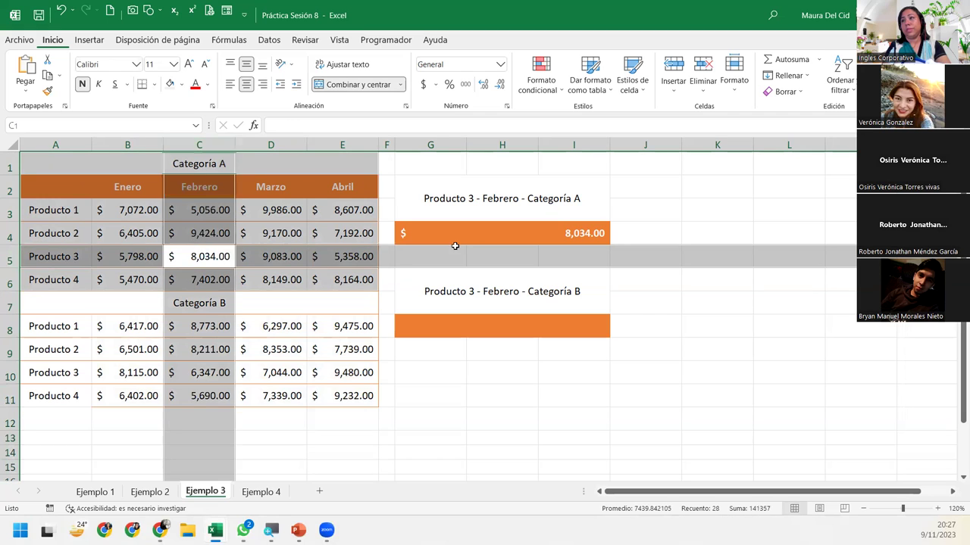
{"action": "left_click", "coordinate": [584, 229], "text": "ctrl"}
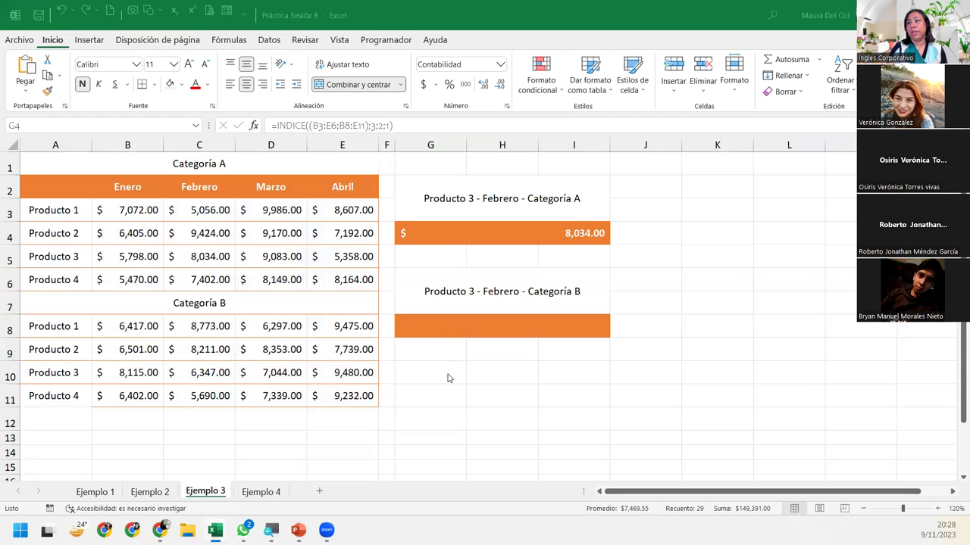
{"action": "left_click", "coordinate": [433, 333]}
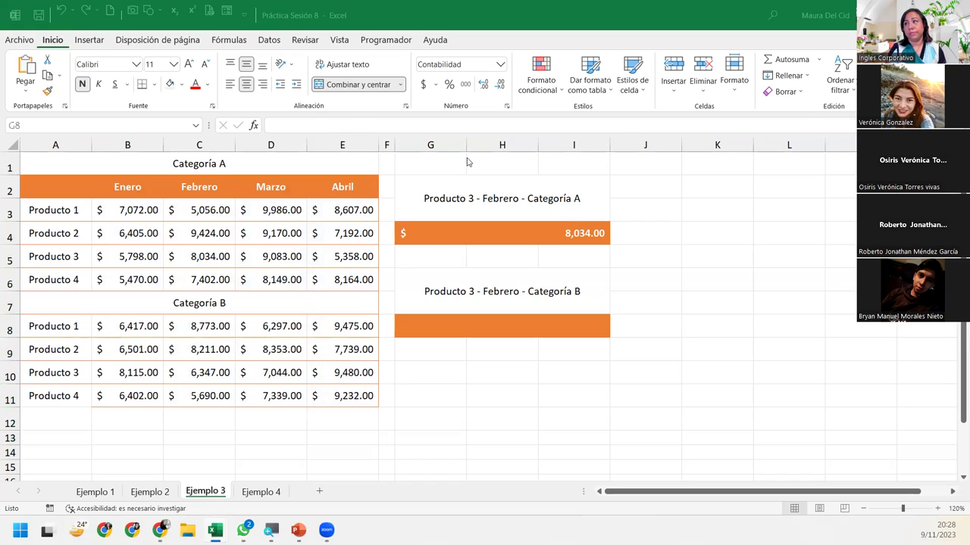
{"action": "left_click", "coordinate": [465, 322]}
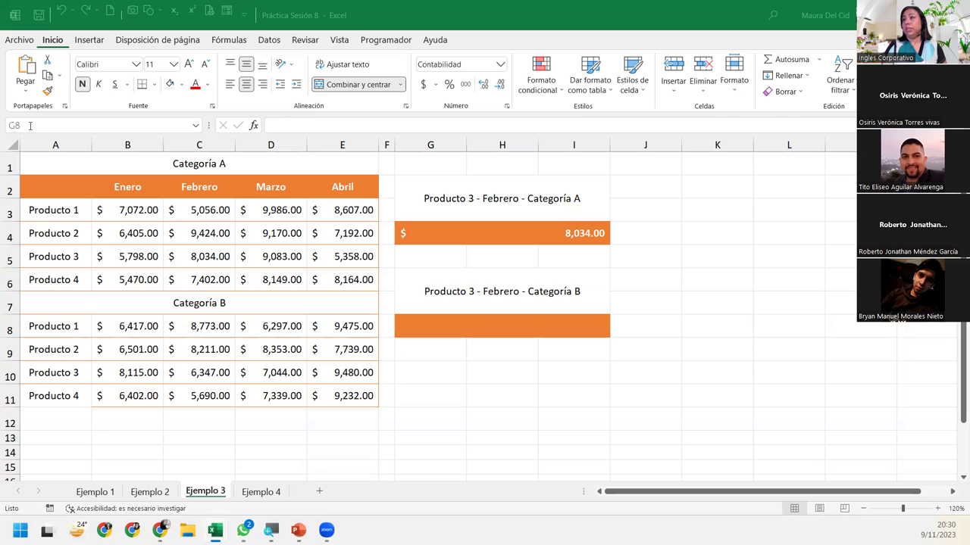
In G8, enter =INDICE((B3:E6;B8:E11);3;2;2) for Producto 3's February Categoría B sale
{"action": "left_click", "coordinate": [522, 319]}
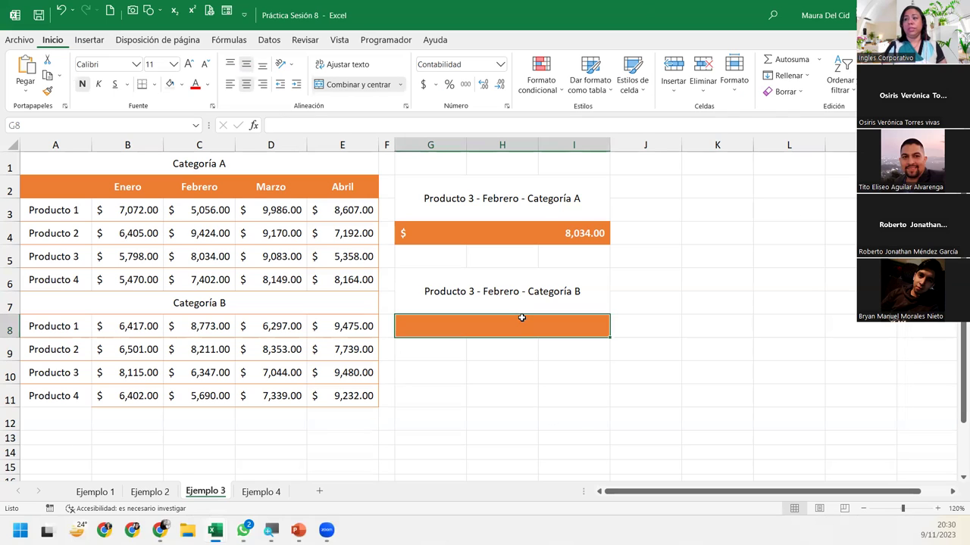
{"action": "type", "text": "=I"}
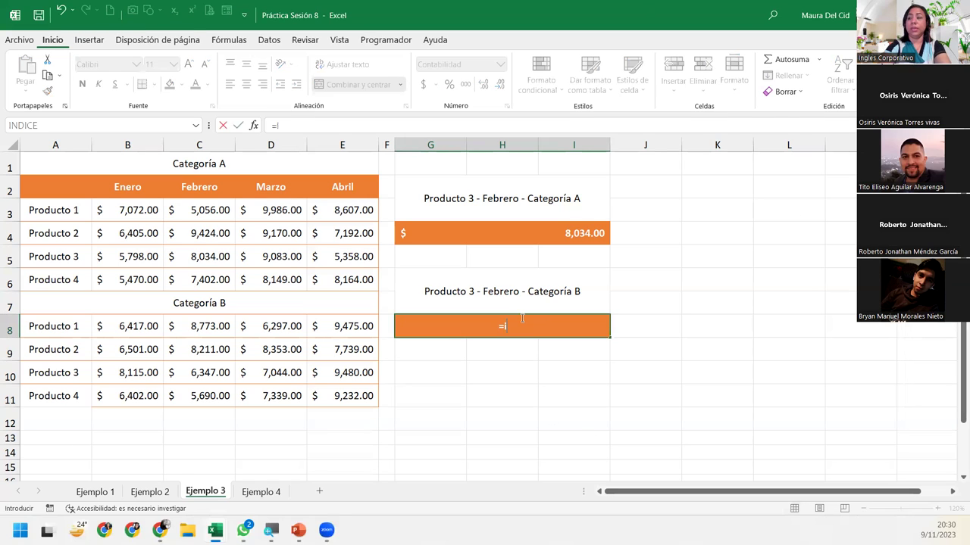
{"action": "type", "text": "NDICE("}
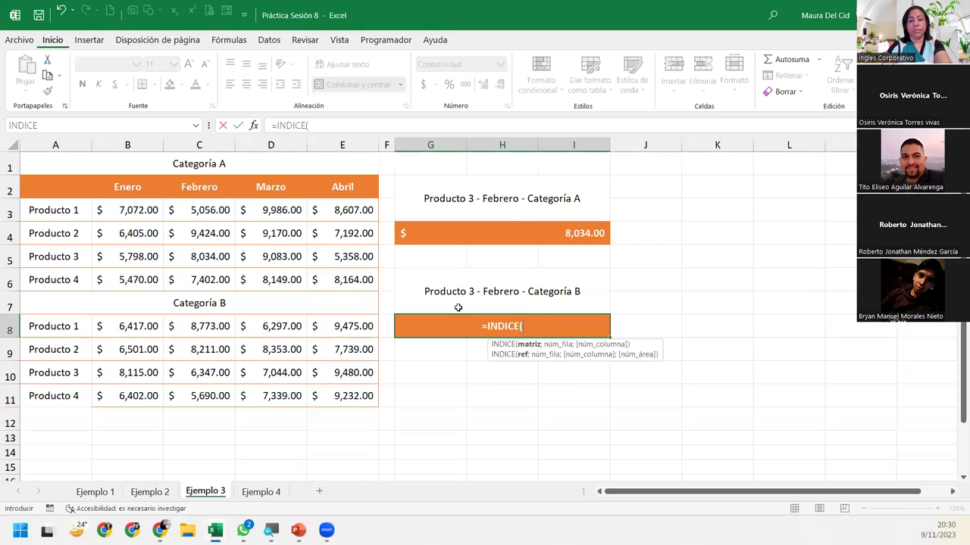
{"action": "type", "text": "("}
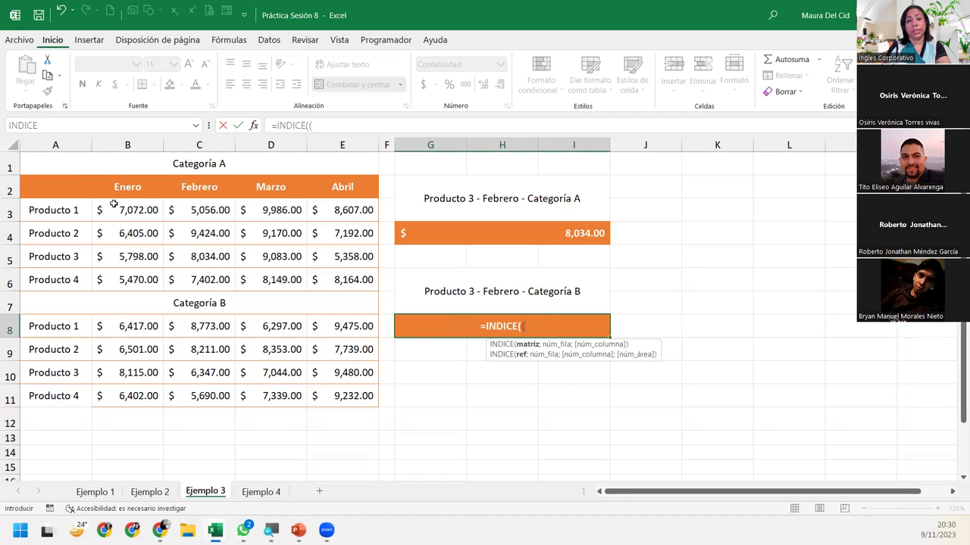
{"action": "left_click_drag", "start_coordinate": [113, 204], "coordinate": [338, 286]}
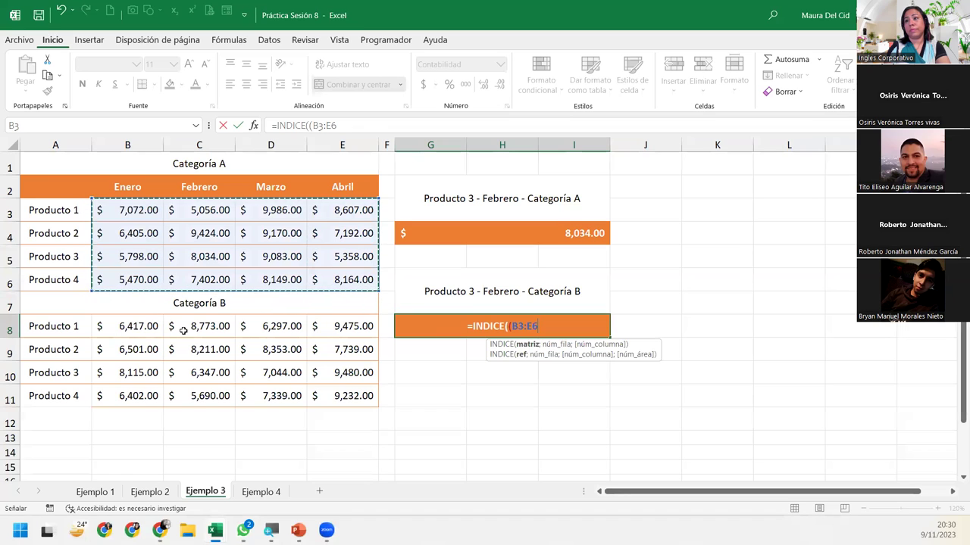
{"action": "type", "text": ";"}
{"action": "left_click_drag", "start_coordinate": [113, 326], "coordinate": [364, 399]}
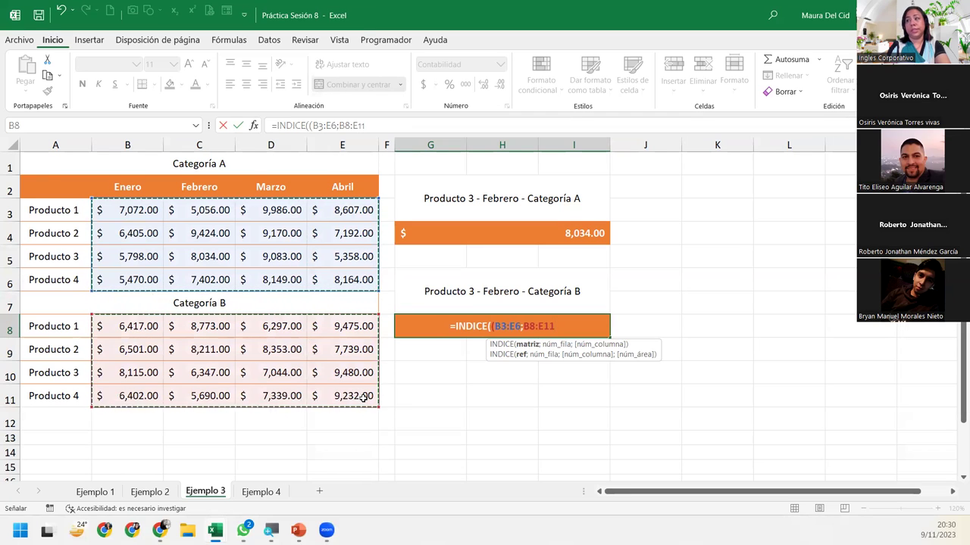
{"action": "type", "text": ");"}
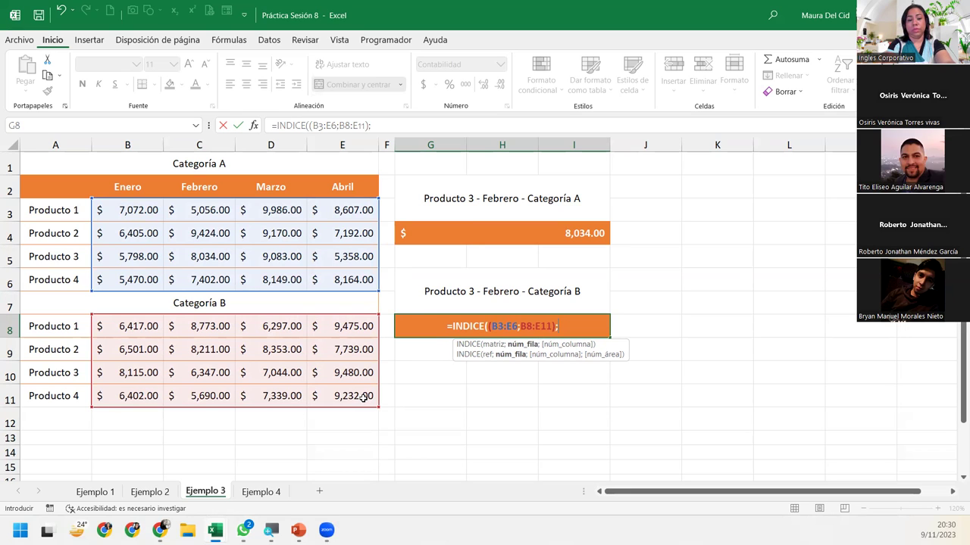
{"action": "type", "text": "3;"}
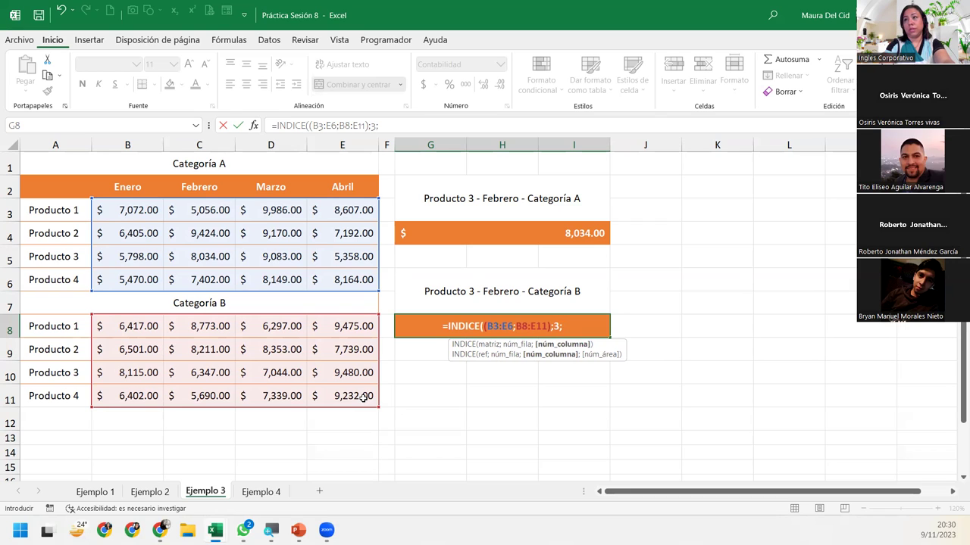
{"action": "type", "text": "2"}
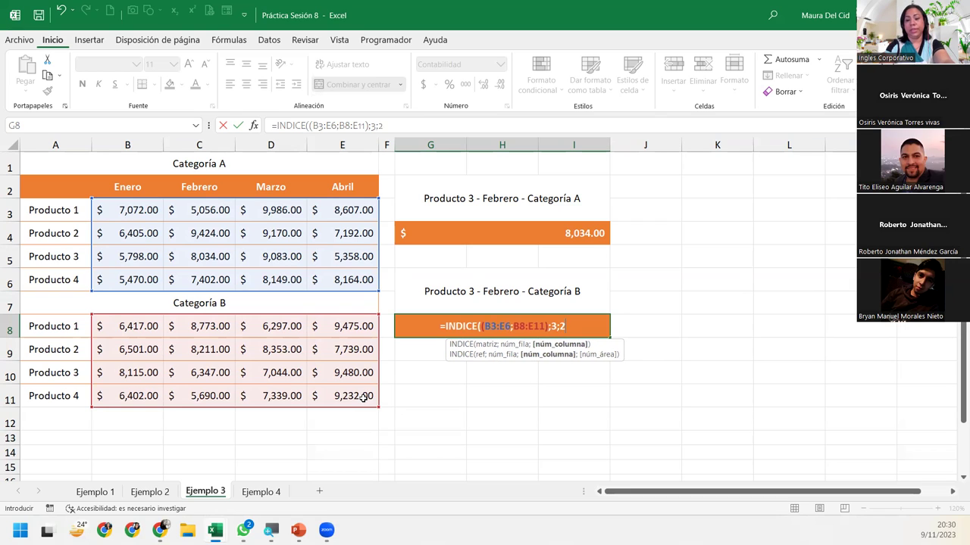
{"action": "type", "text": ";2)"}
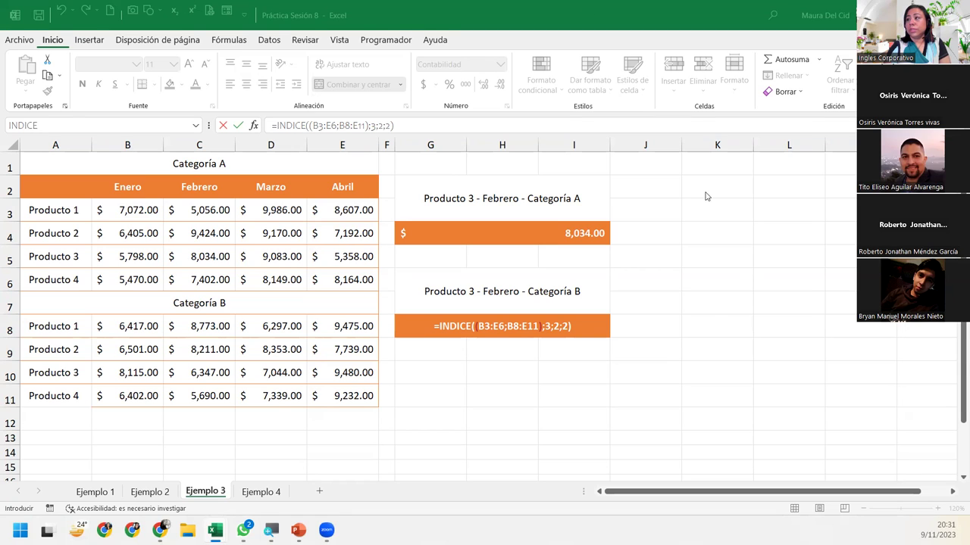
{"action": "left_click", "coordinate": [580, 327]}
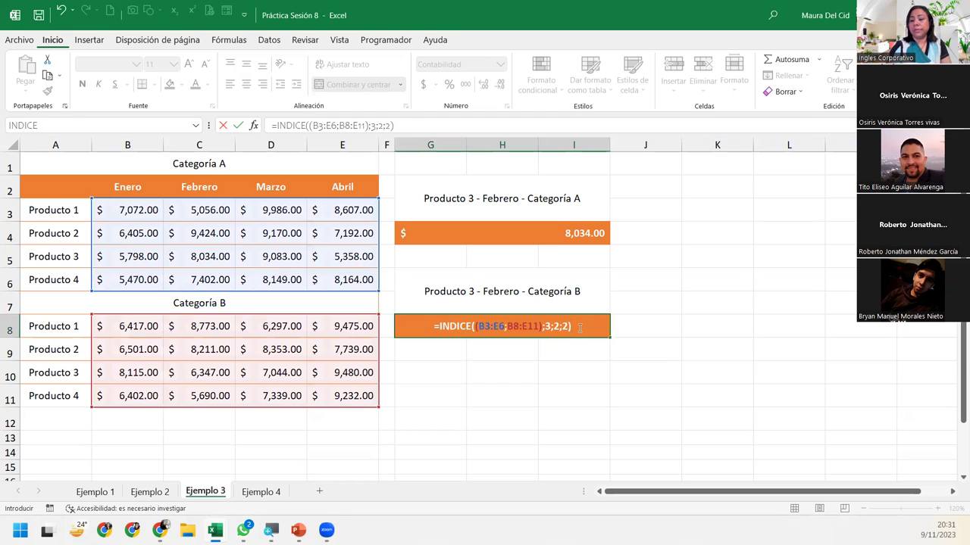
{"action": "key", "text": "Return"}
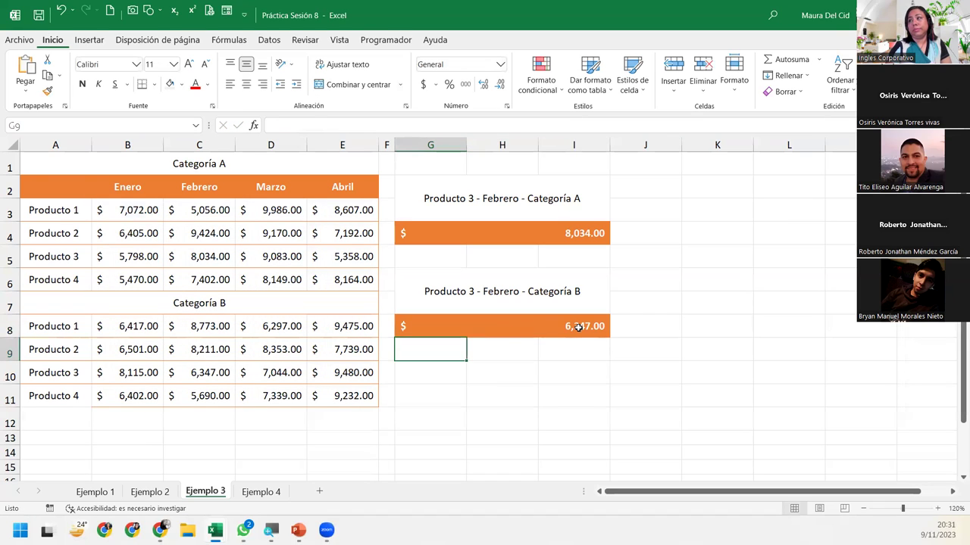
Review G8's formula returning $6,347.00, then move to the Ejemplo 4 sheet
{"action": "left_click", "coordinate": [578, 327]}
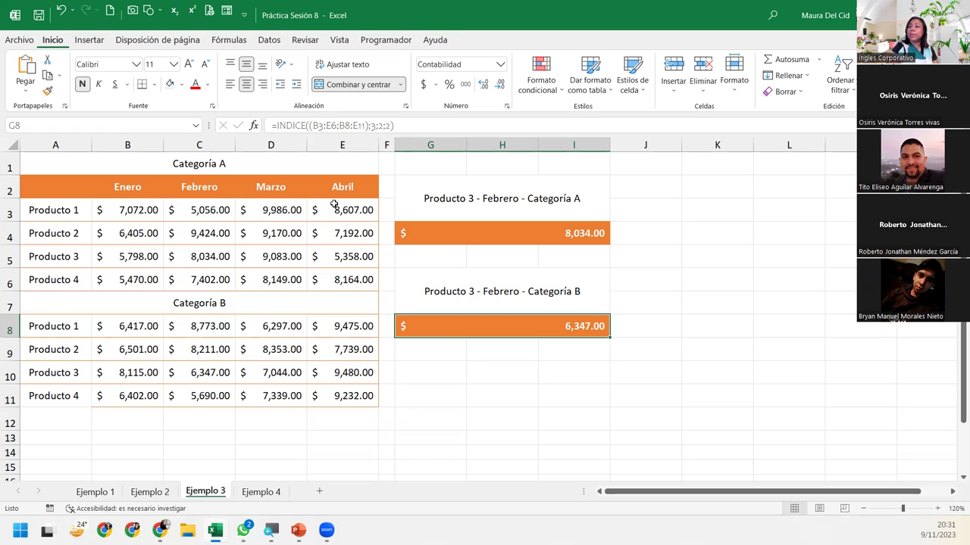
{"action": "left_click", "coordinate": [276, 492]}
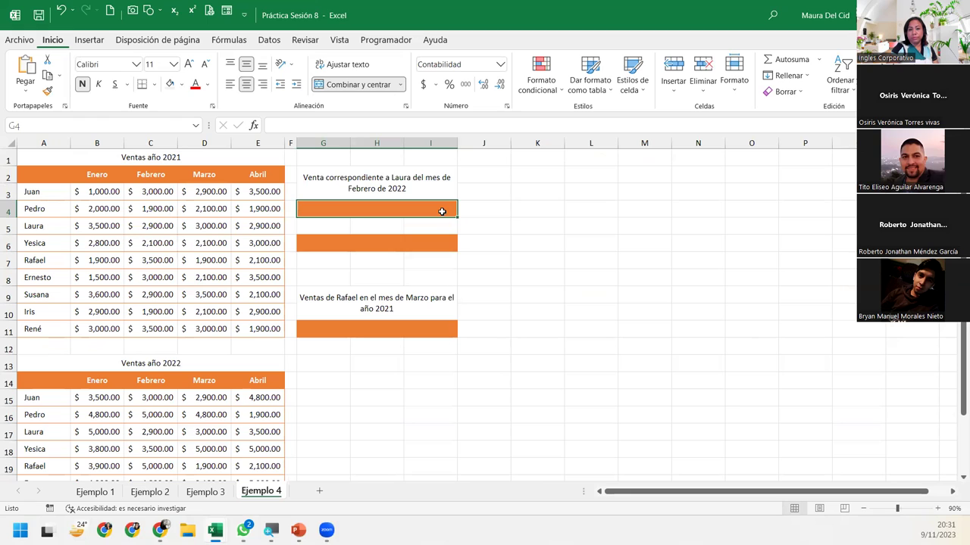
Type the labels 'Tipo Matricial' in J4 and 'Tipo Referencia' in J6
{"action": "left_click", "coordinate": [487, 203]}
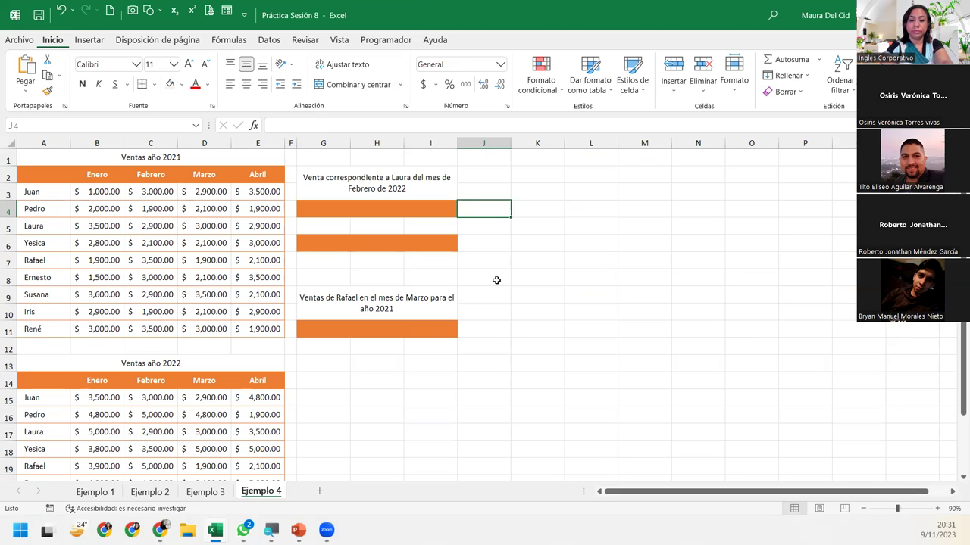
{"action": "type", "text": "Tipo Matricial"}
{"action": "key", "text": "Return"}
{"action": "key", "text": "Return"}
{"action": "key", "text": "Return"}
{"action": "key", "text": "Up"}
{"action": "type", "text": "T"}
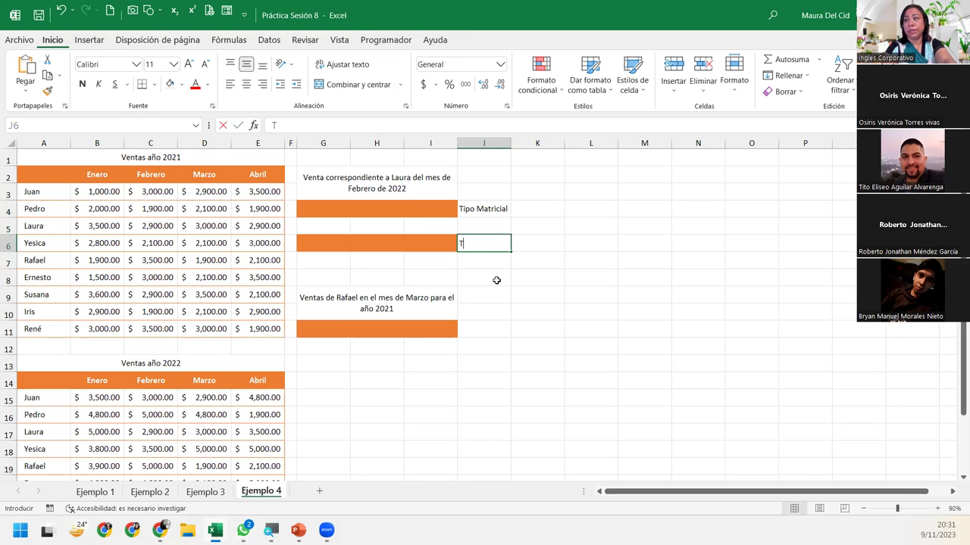
{"action": "type", "text": "ipo Referencia"}
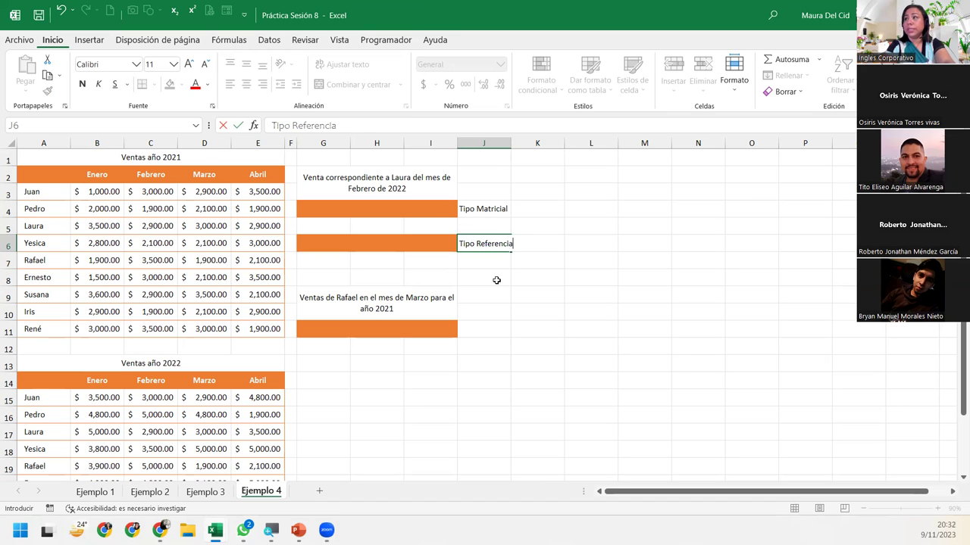
{"action": "key", "text": "Return"}
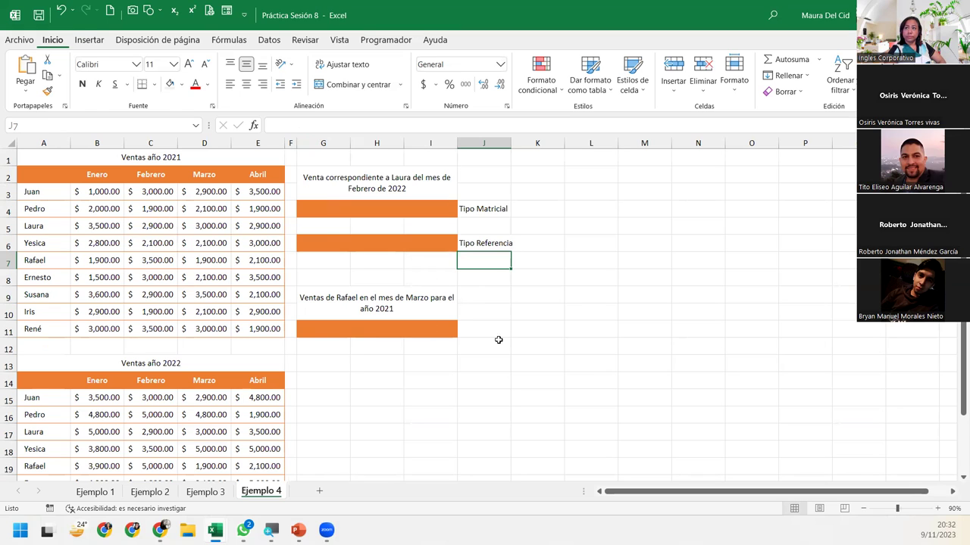
{"action": "left_click", "coordinate": [422, 208]}
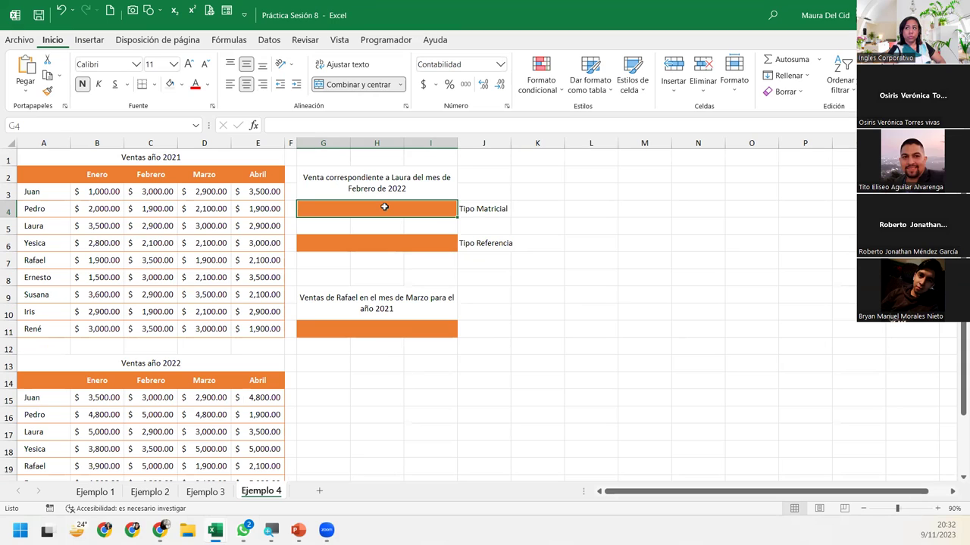
{"action": "left_click", "coordinate": [394, 244]}
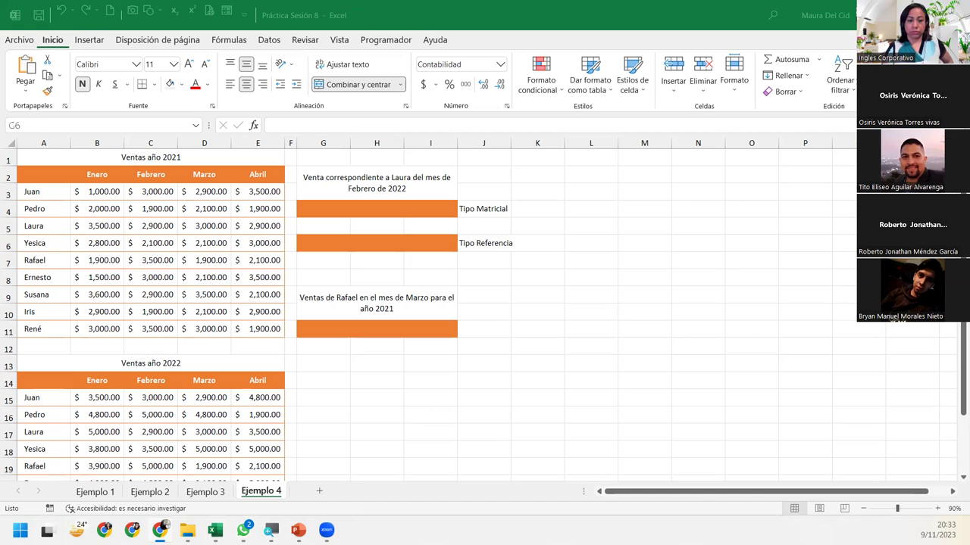
{"action": "left_click", "coordinate": [32, 49]}
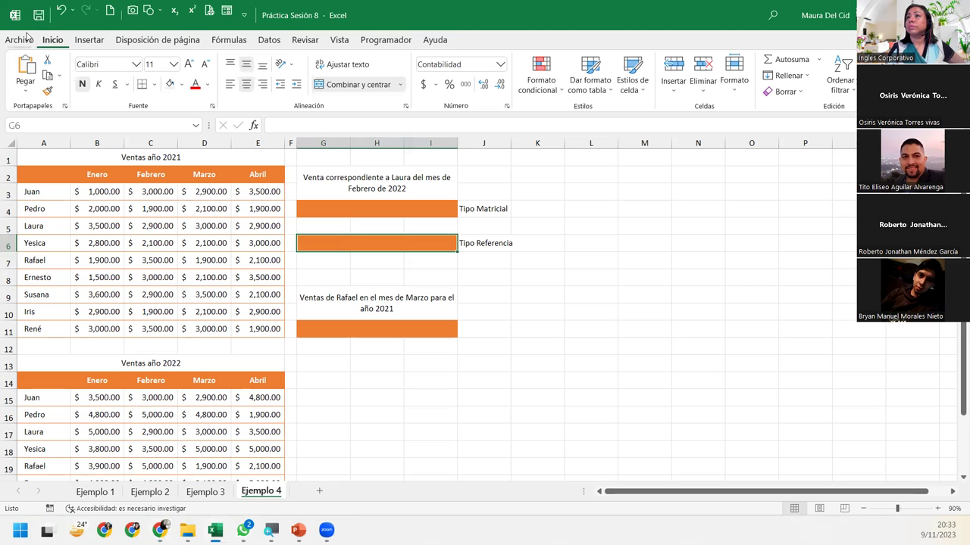
{"action": "left_click", "coordinate": [20, 40]}
{"action": "left_click", "coordinate": [17, 37]}
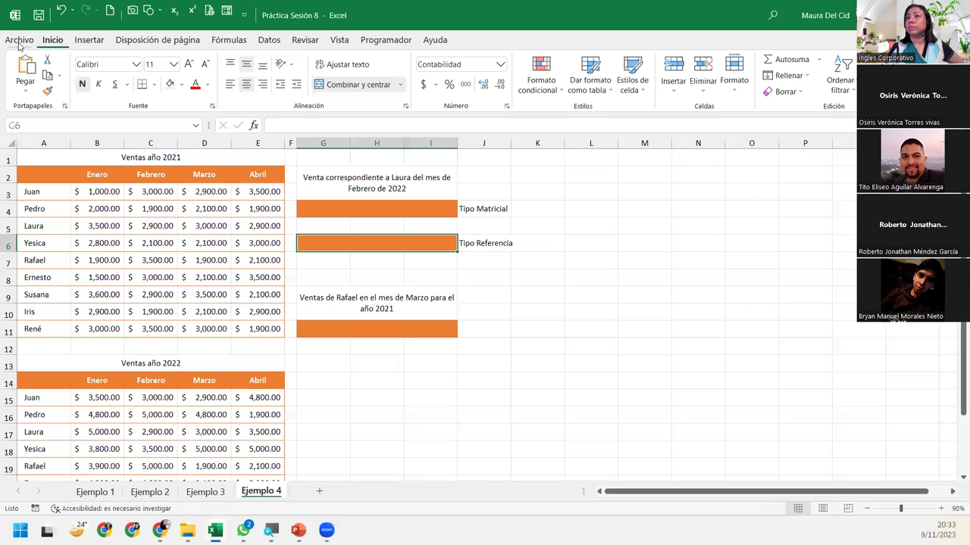
{"action": "left_click", "coordinate": [21, 41]}
{"action": "left_click", "coordinate": [38, 89]}
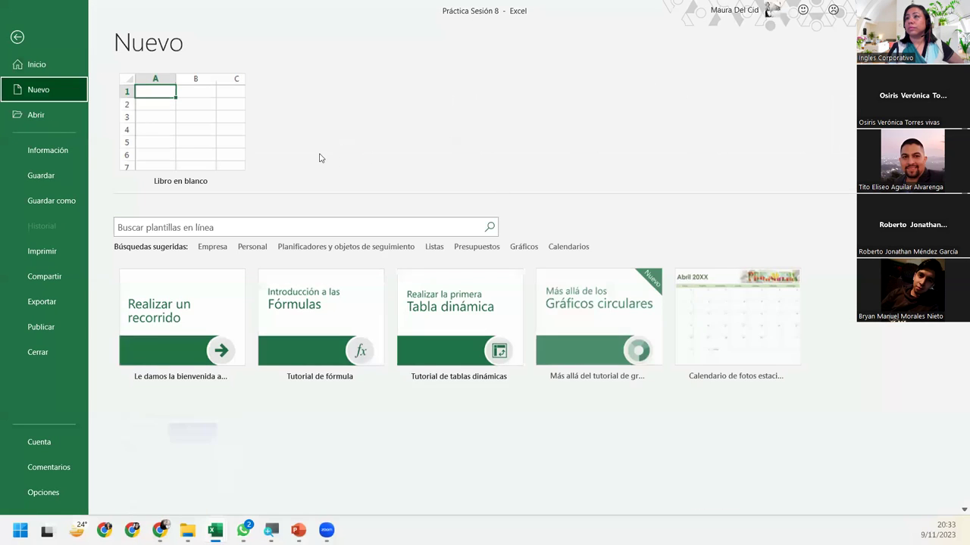
{"action": "key", "text": "Escape"}
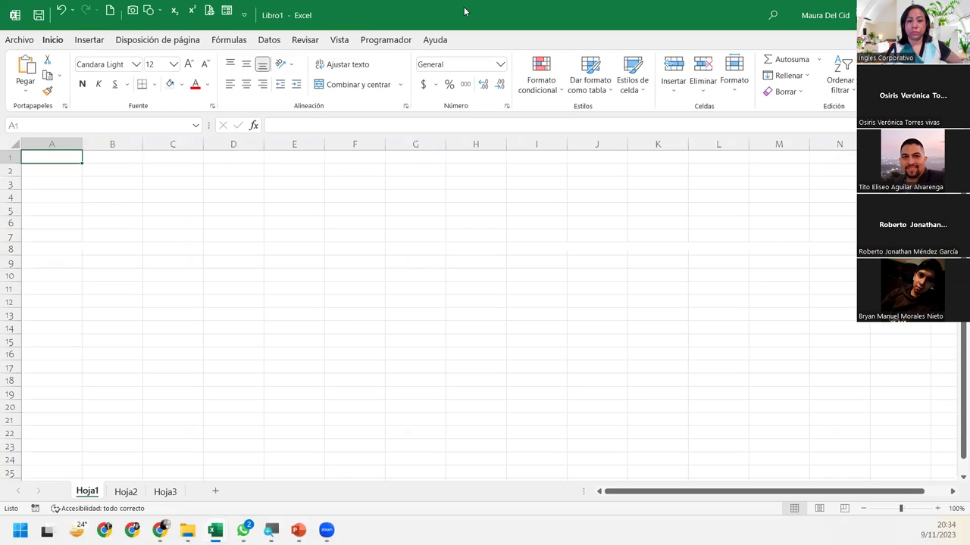
{"action": "key", "text": "ctrl+w"}
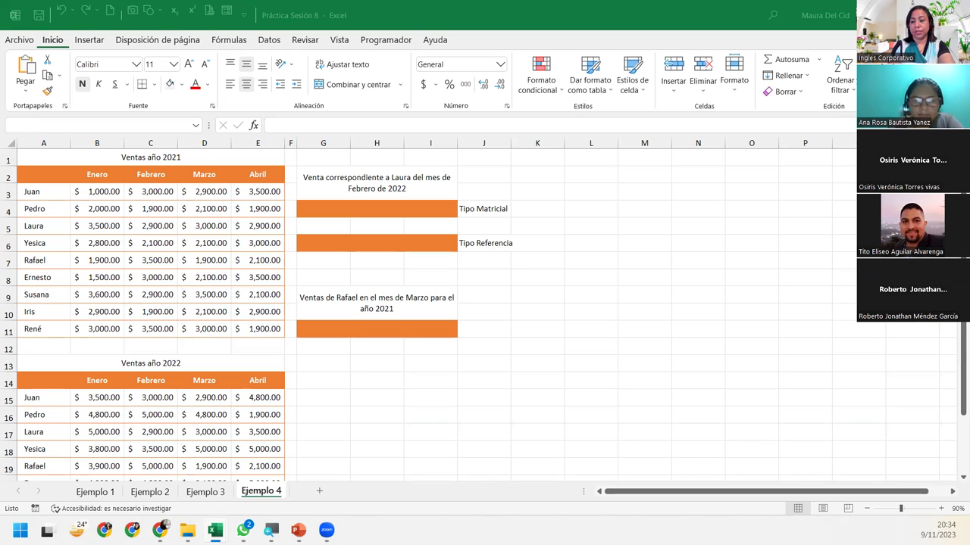
{"action": "type", "text": "="}
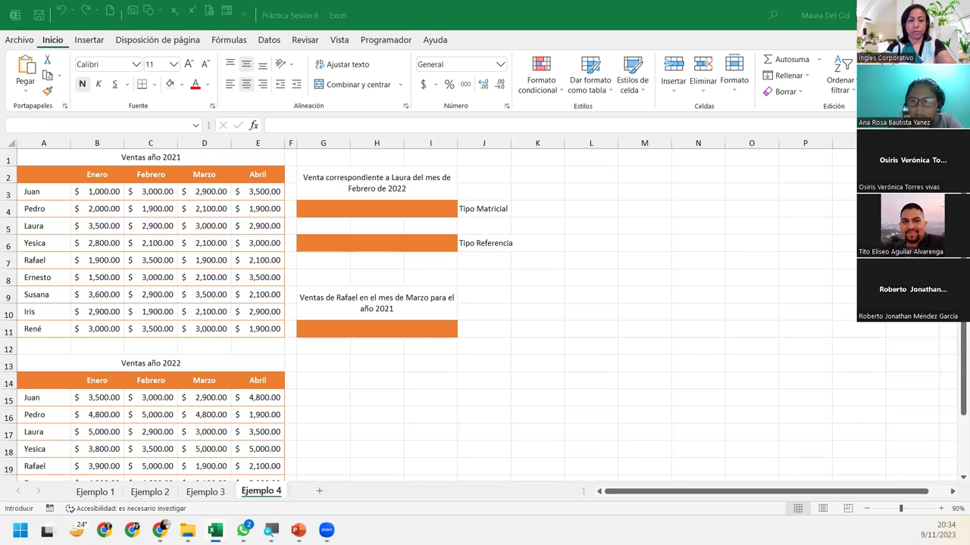
{"action": "key", "text": "Escape"}
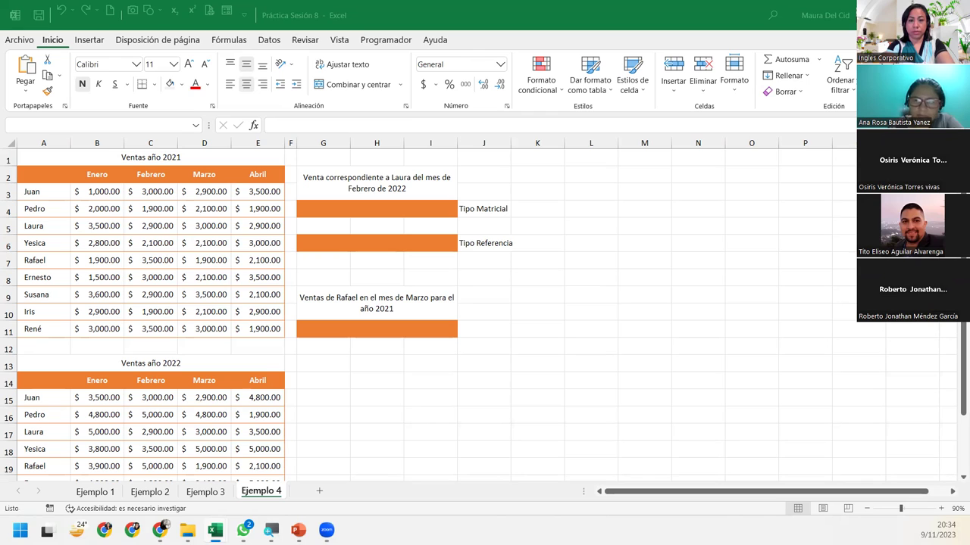
{"action": "type", "text": "="}
{"action": "key", "text": "Escape"}
{"action": "type", "text": "="}
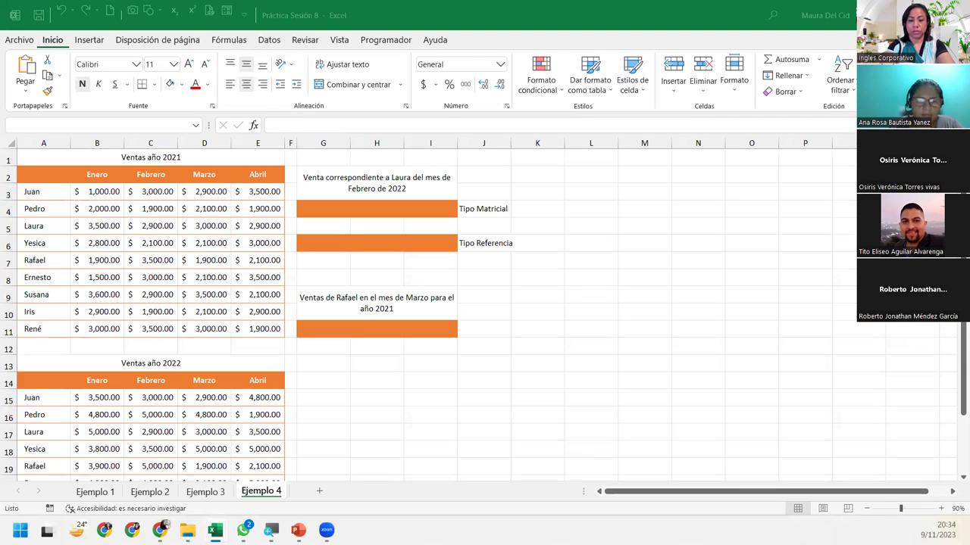
{"action": "key", "text": "Escape"}
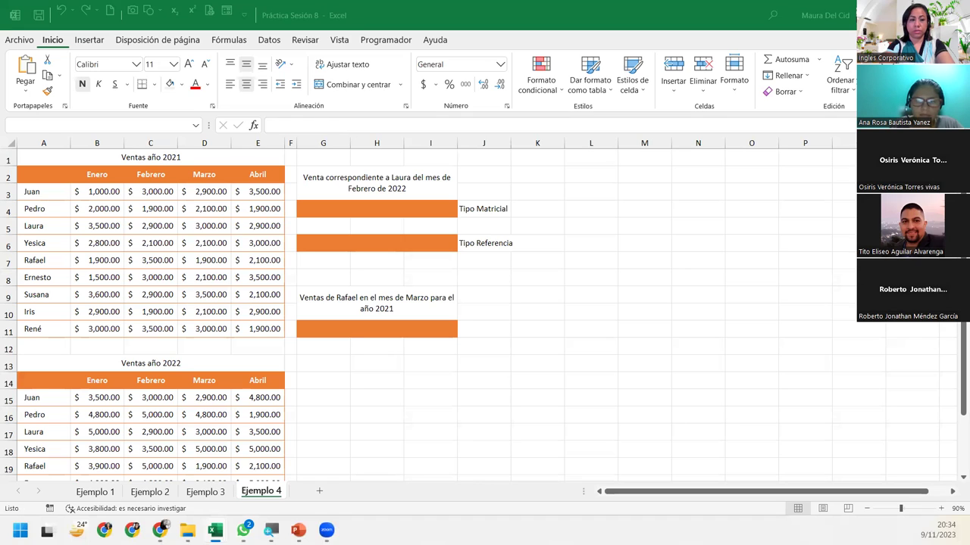
{"action": "type", "text": "="}
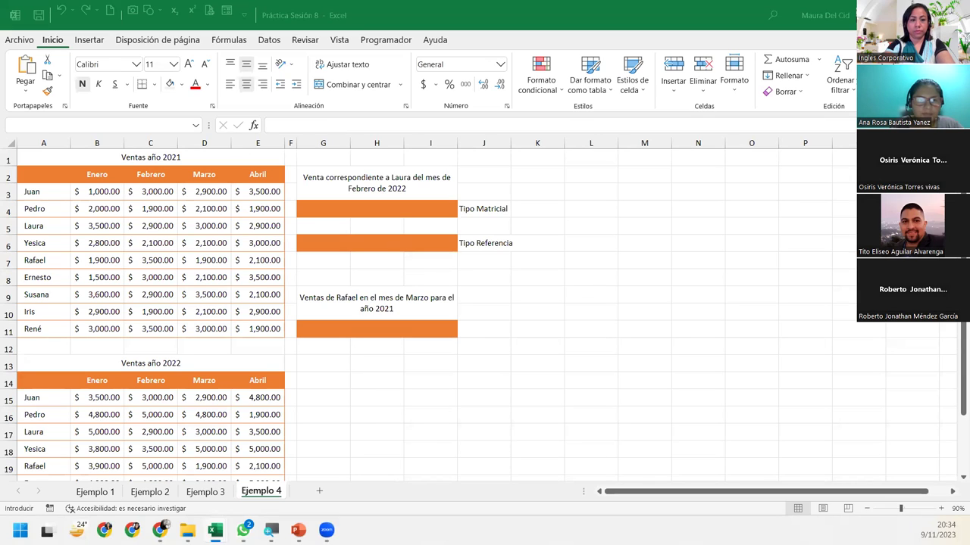
{"action": "key", "text": "Escape"}
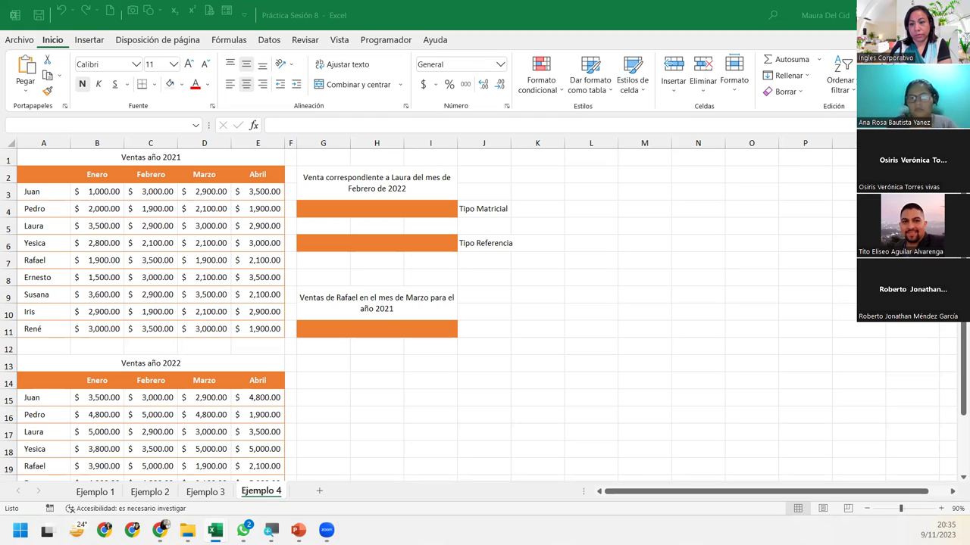
{"action": "key", "text": "ctrl+t"}
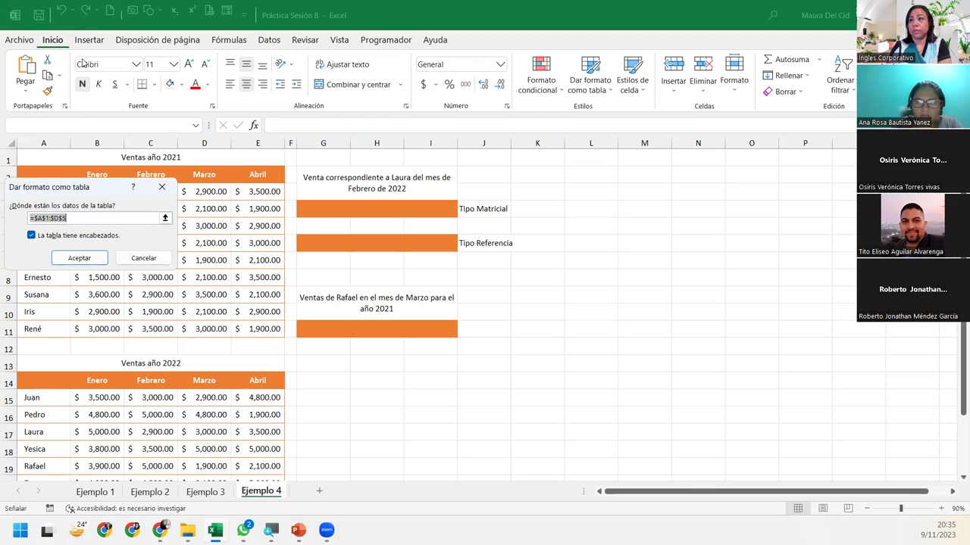
{"action": "key", "text": "Escape"}
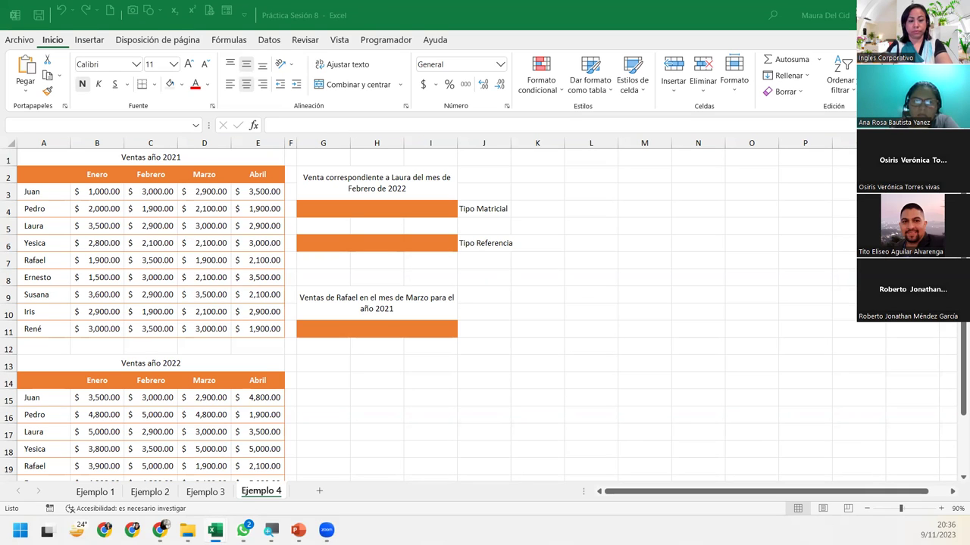
{"action": "type", "text": "="}
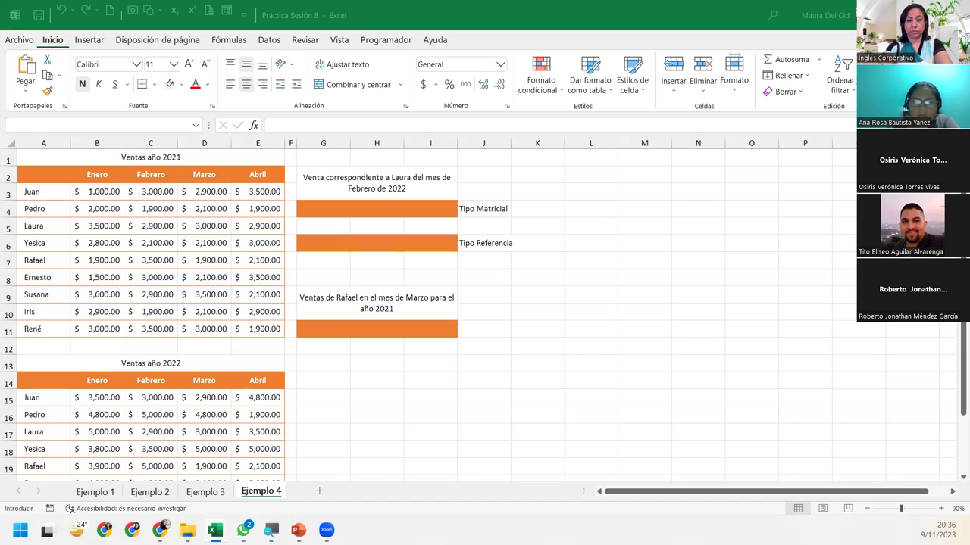
{"action": "key", "text": "Escape"}
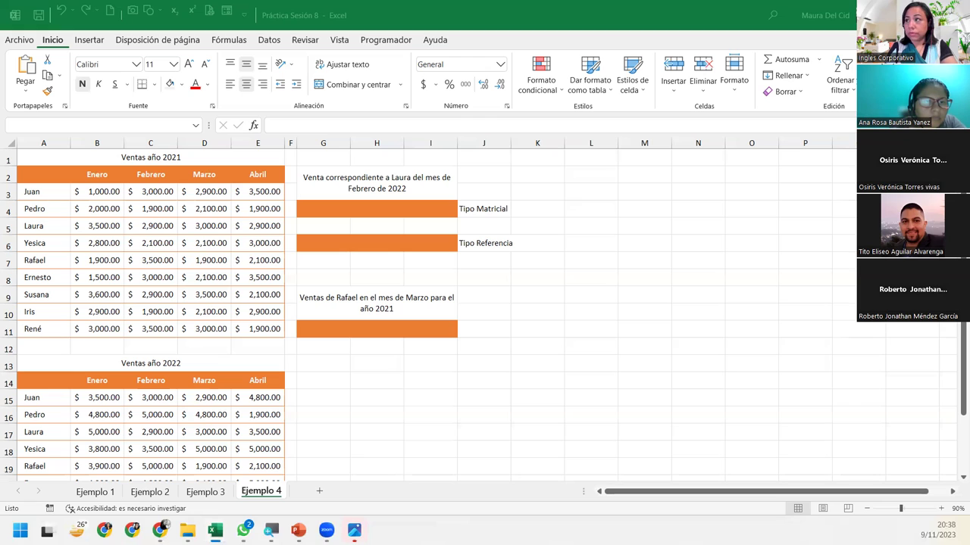
{"action": "left_click", "coordinate": [392, 208]}
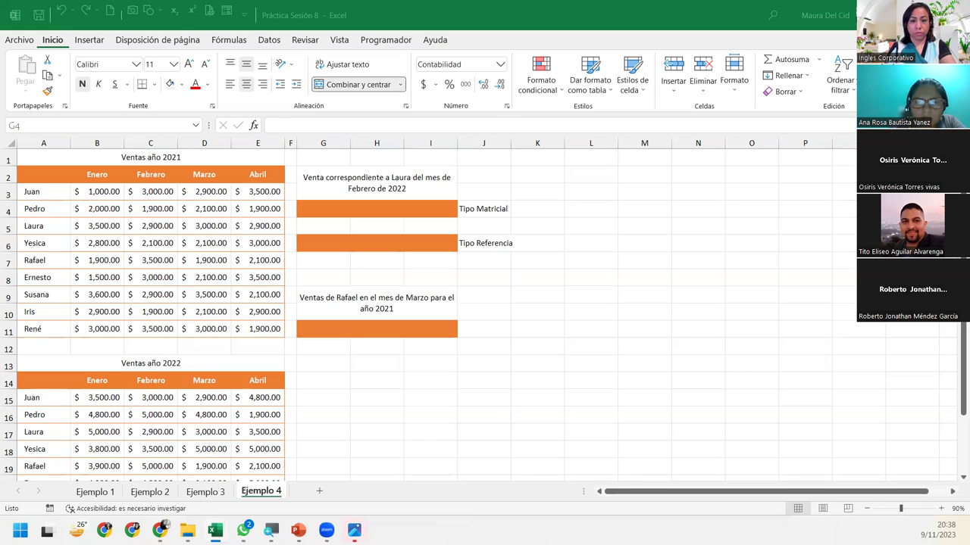
{"action": "type", "text": "="}
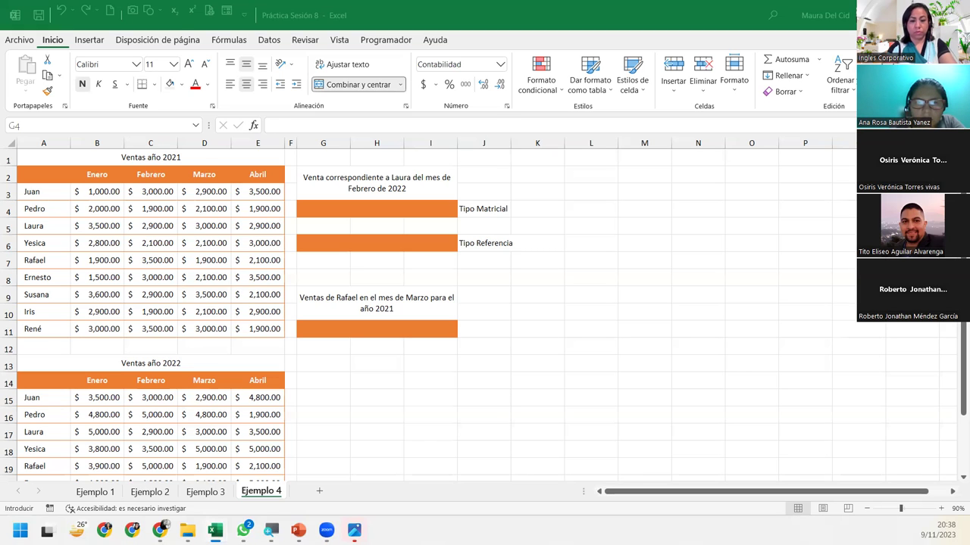
{"action": "key", "text": "Escape"}
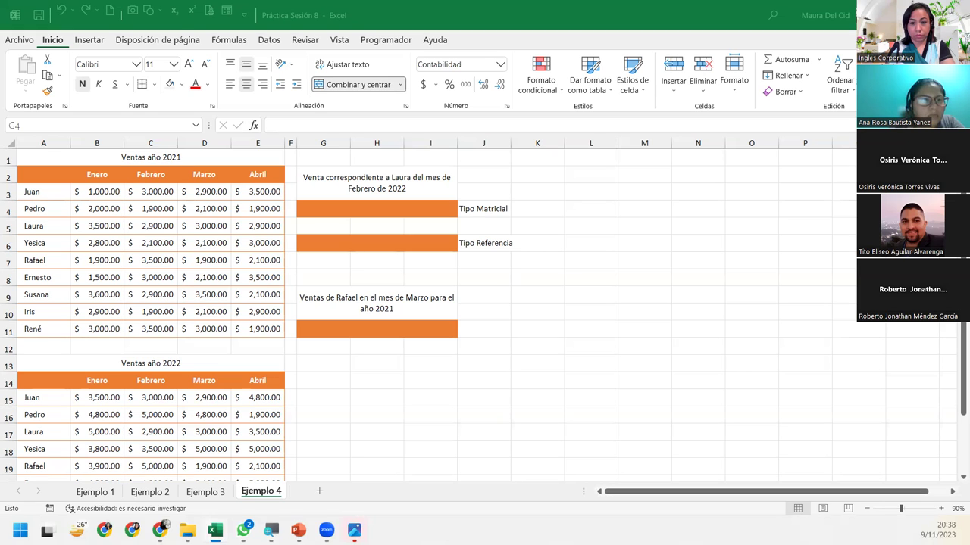
{"action": "key", "text": "ctrl+c"}
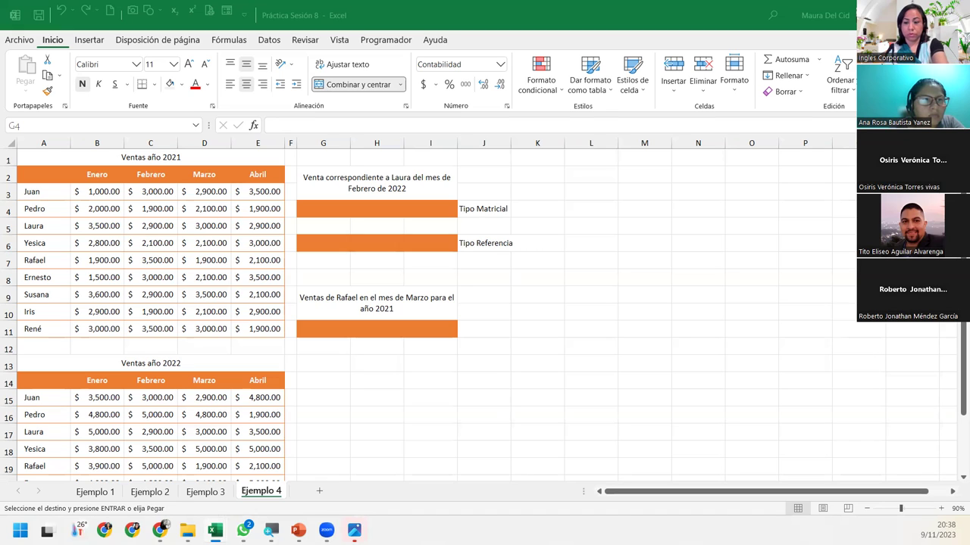
{"action": "key", "text": "Escape"}
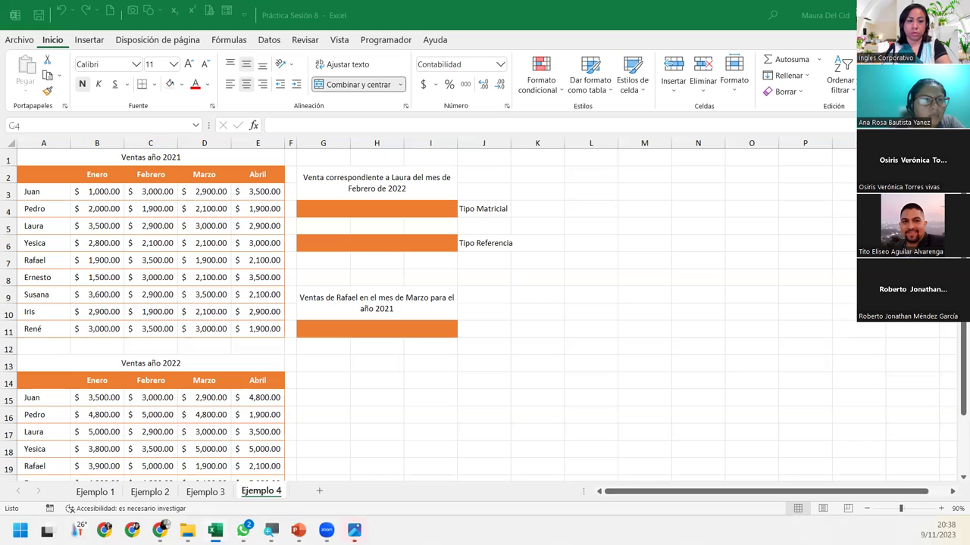
{"action": "type", "text": "="}
{"action": "key", "text": "Escape"}
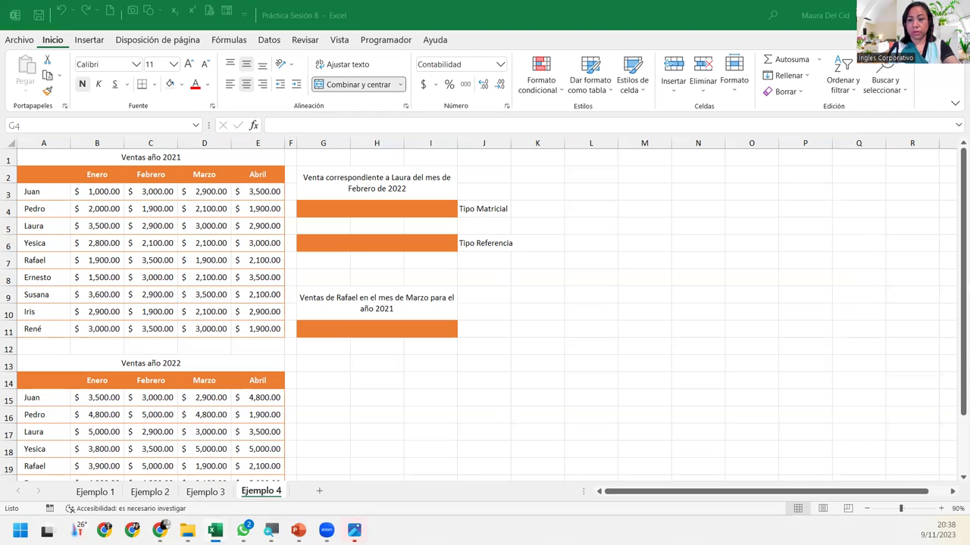
{"action": "type", "text": "="}
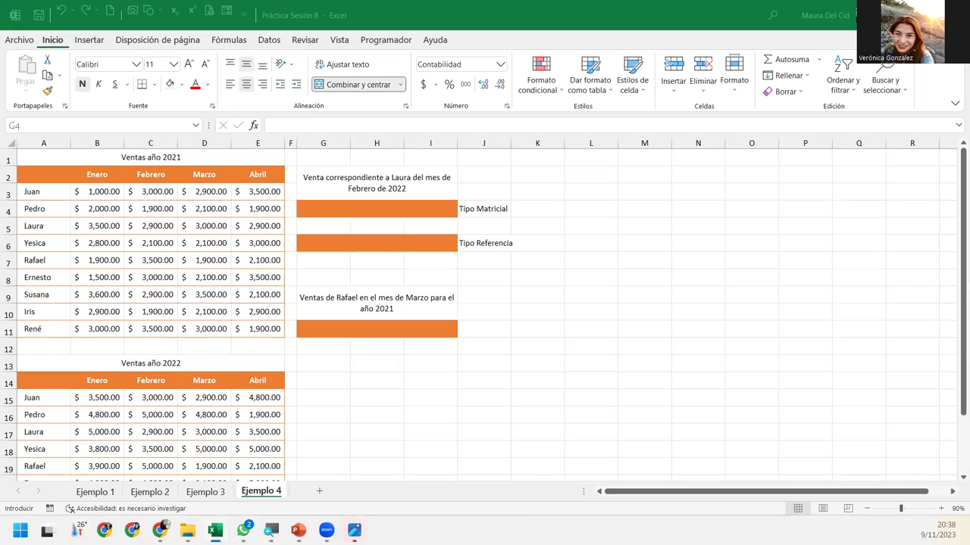
{"action": "key", "text": "Escape"}
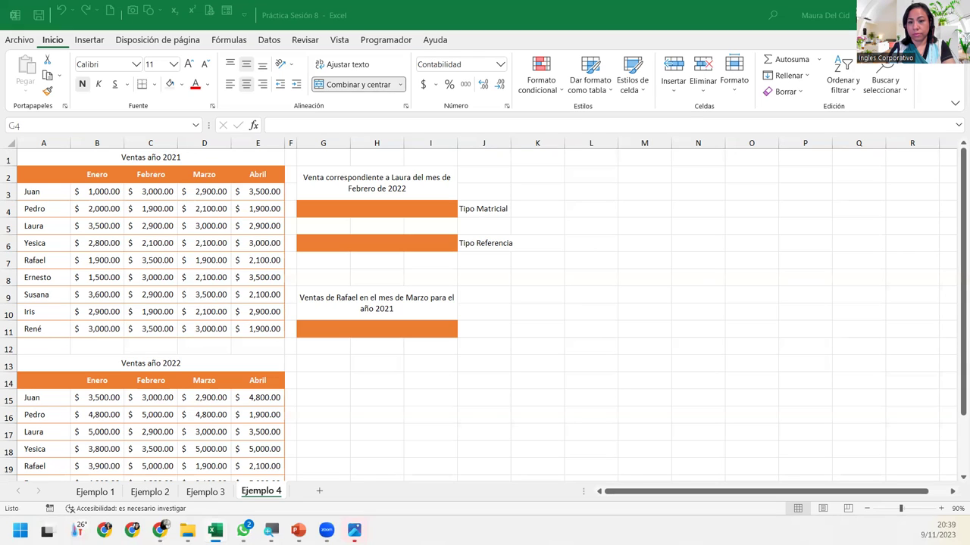
{"action": "key", "text": "ctrl+c"}
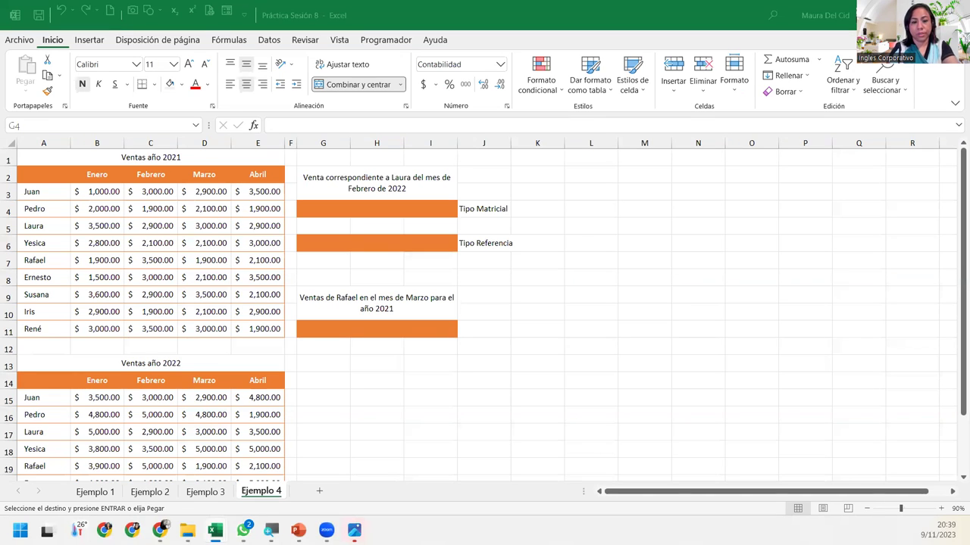
{"action": "key", "text": "Escape"}
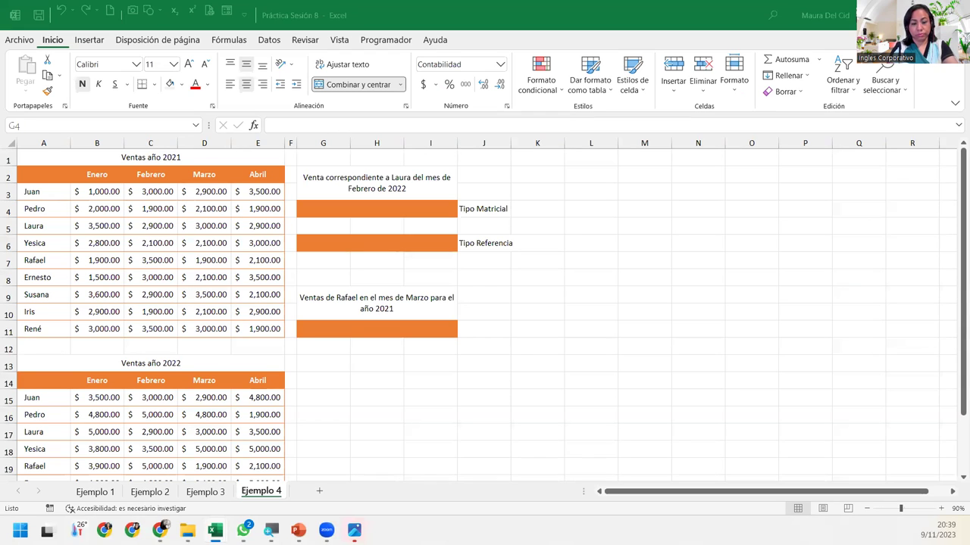
{"action": "key", "text": "ctrl+c"}
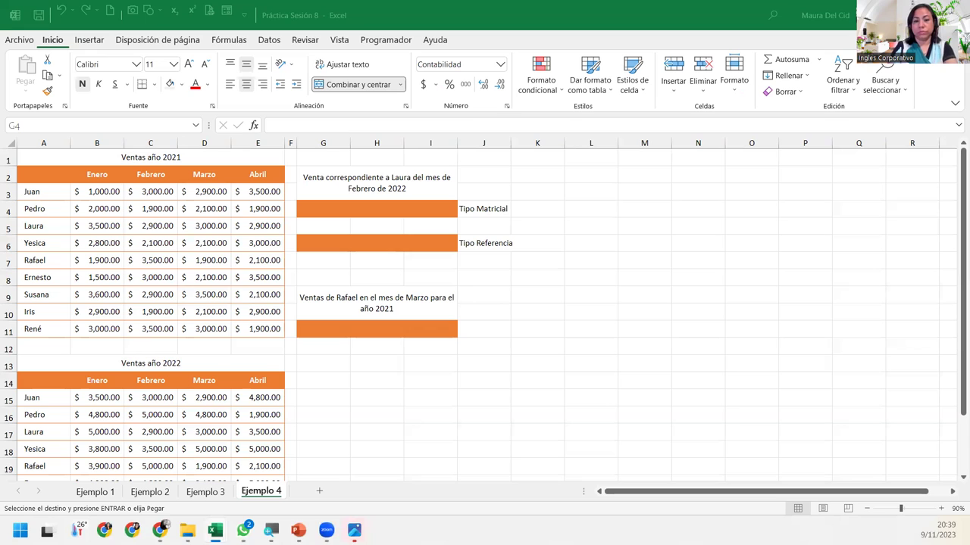
{"action": "key", "text": "Escape"}
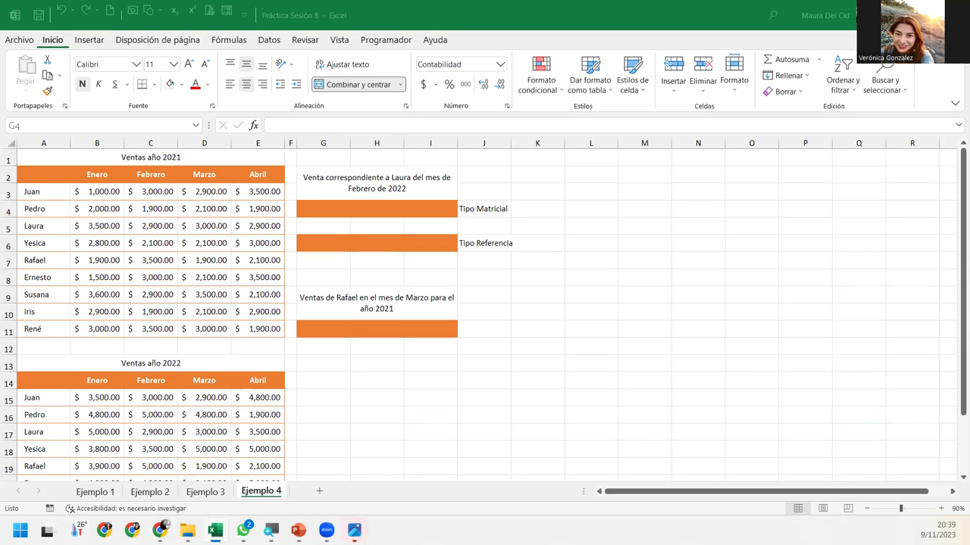
{"action": "type", "text": "="}
{"action": "key", "text": "Escape"}
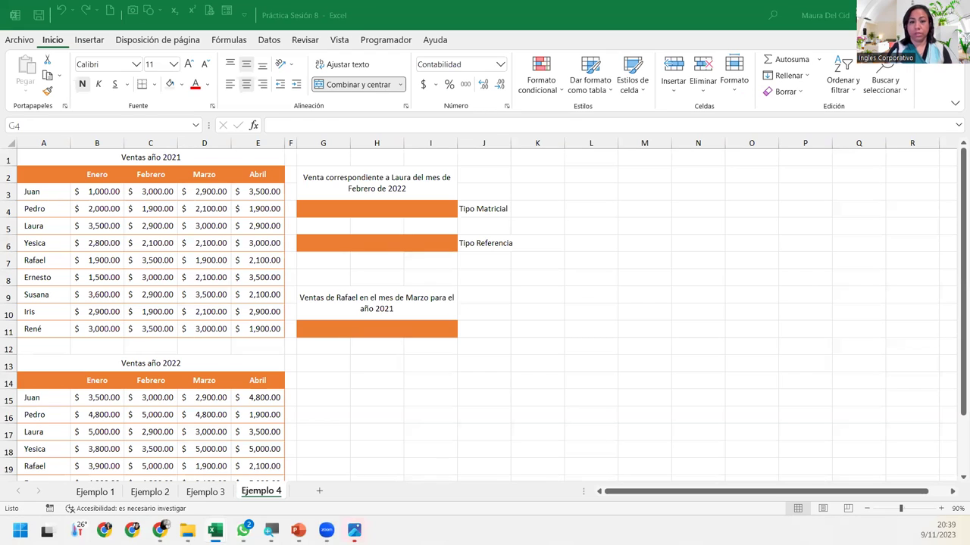
{"action": "type", "text": "="}
{"action": "key", "text": "Escape"}
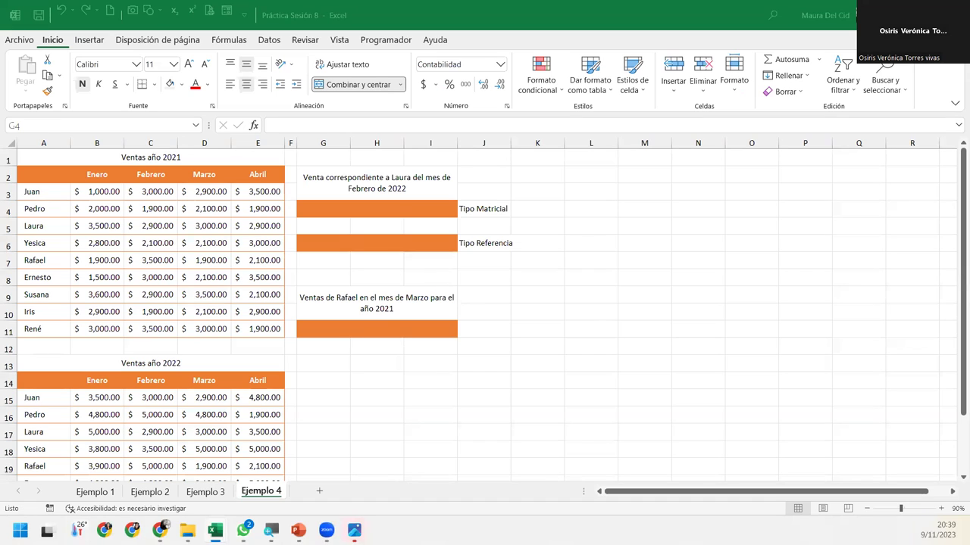
{"action": "type", "text": "="}
{"action": "key", "text": "Escape"}
{"action": "type", "text": "="}
{"action": "key", "text": "Escape"}
{"action": "type", "text": "="}
{"action": "key", "text": "Escape"}
{"action": "type", "text": "="}
{"action": "key", "text": "Escape"}
{"action": "type", "text": "="}
{"action": "key", "text": "Escape"}
{"action": "type", "text": "="}
{"action": "key", "text": "Escape"}
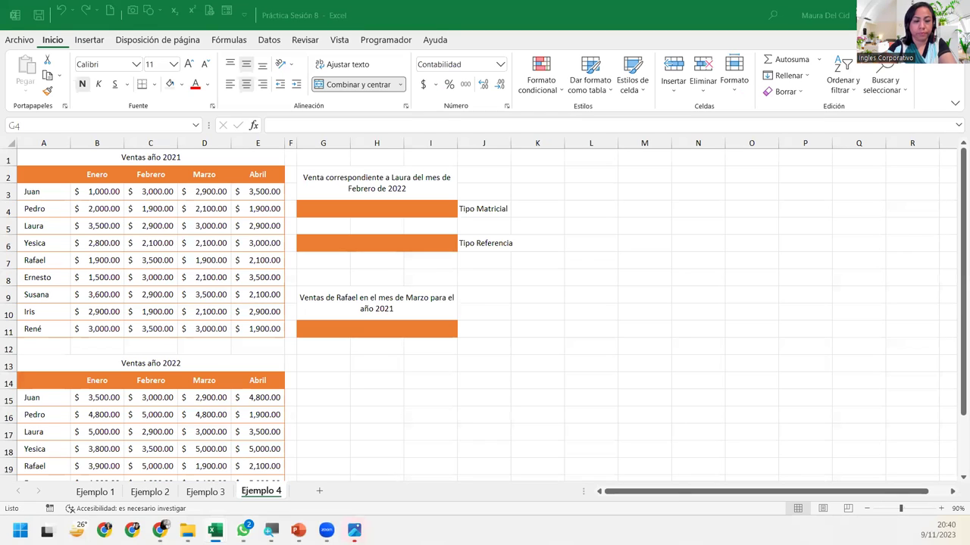
{"action": "type", "text": "="}
{"action": "key", "text": "Escape"}
{"action": "type", "text": "="}
{"action": "key", "text": "Escape"}
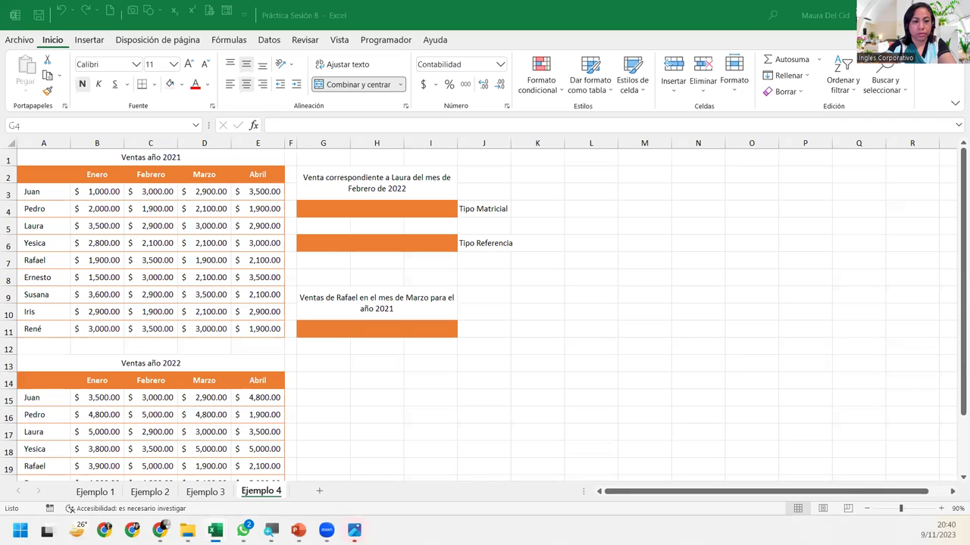
{"action": "type", "text": "="}
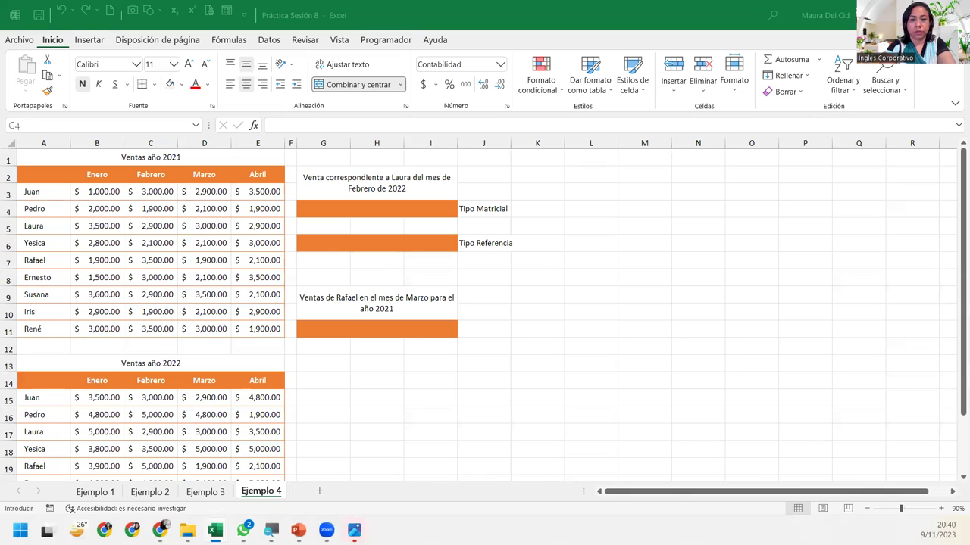
{"action": "key", "text": "Escape"}
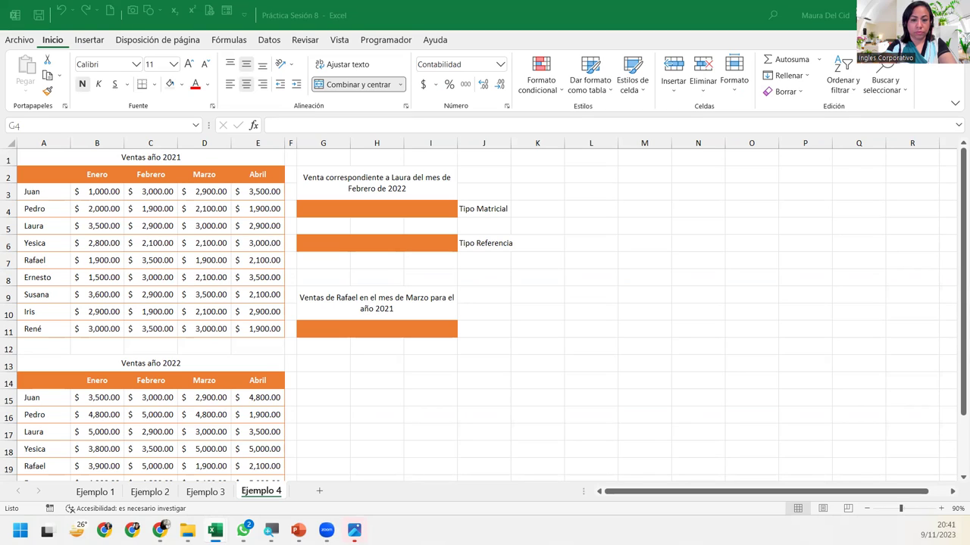
{"action": "type", "text": "="}
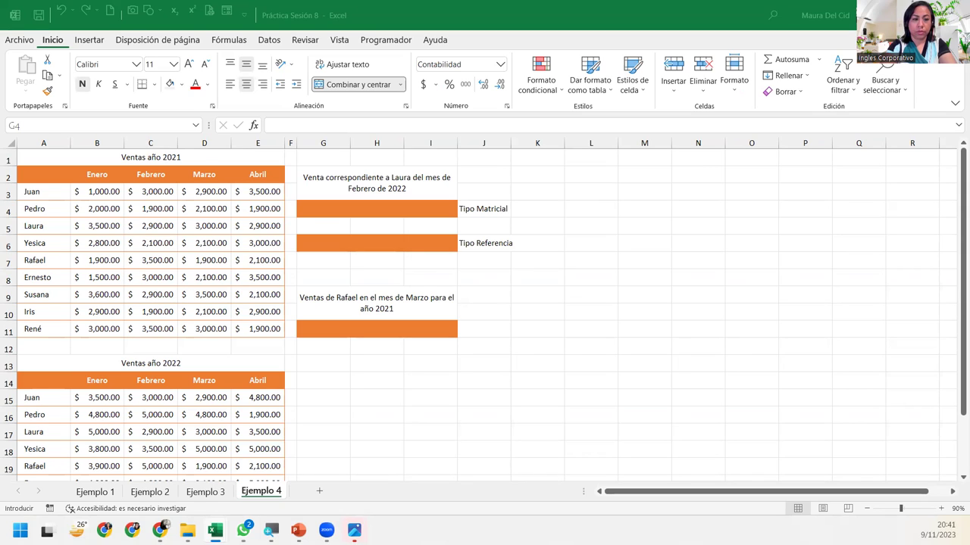
{"action": "key", "text": "Escape"}
{"action": "type", "text": "="}
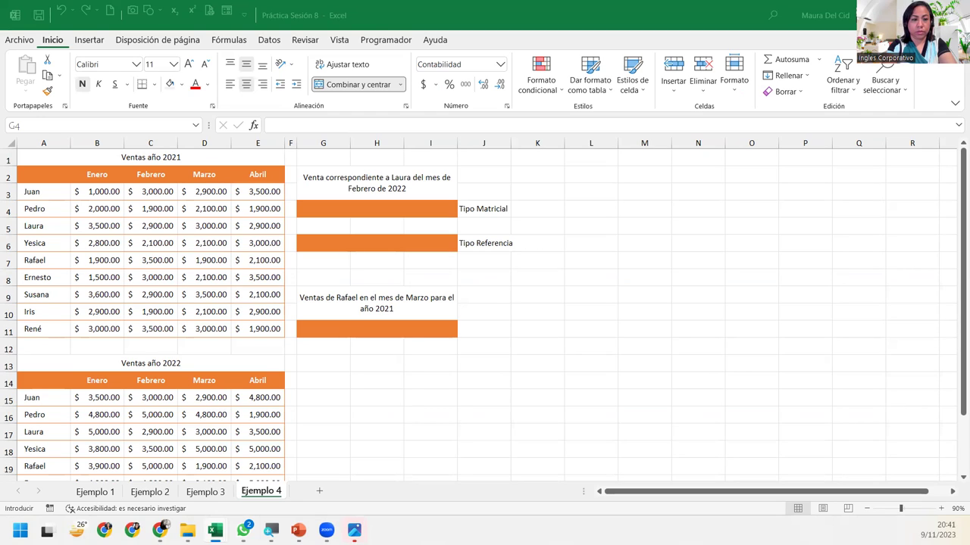
{"action": "key", "text": "Escape"}
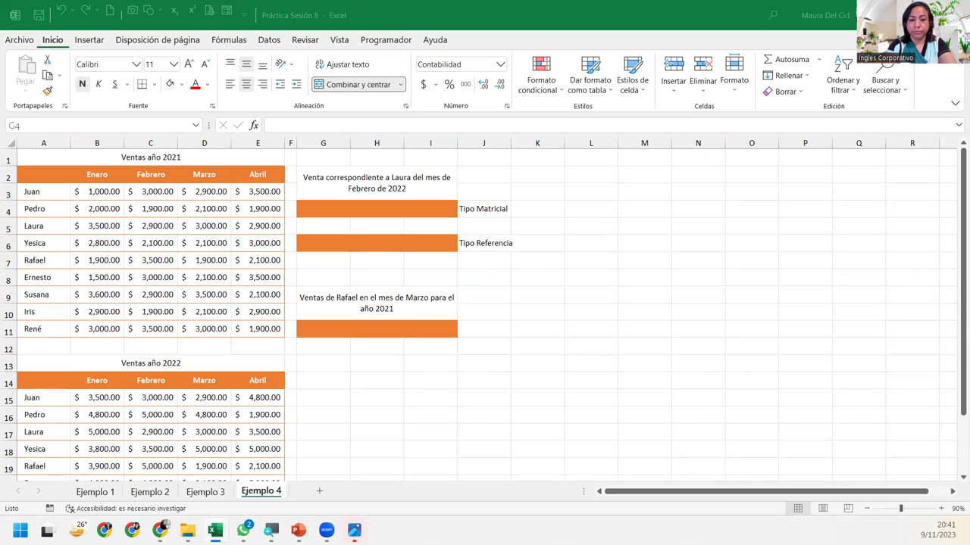
{"action": "type", "text": "="}
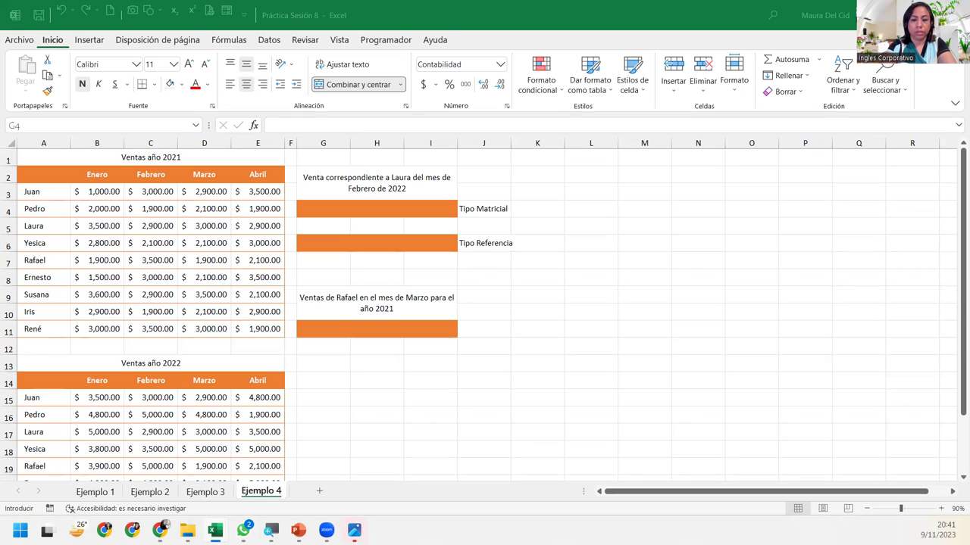
{"action": "key", "text": "Escape"}
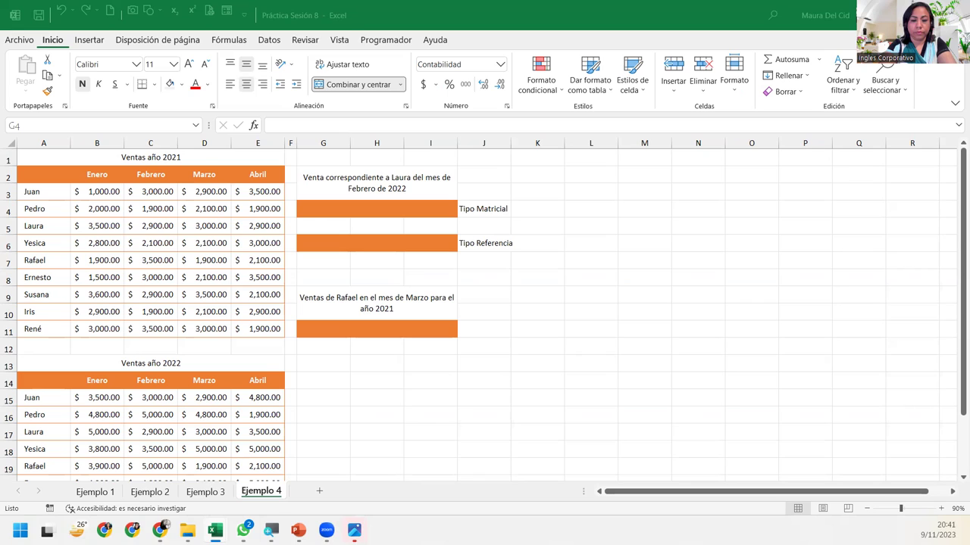
{"action": "type", "text": "="}
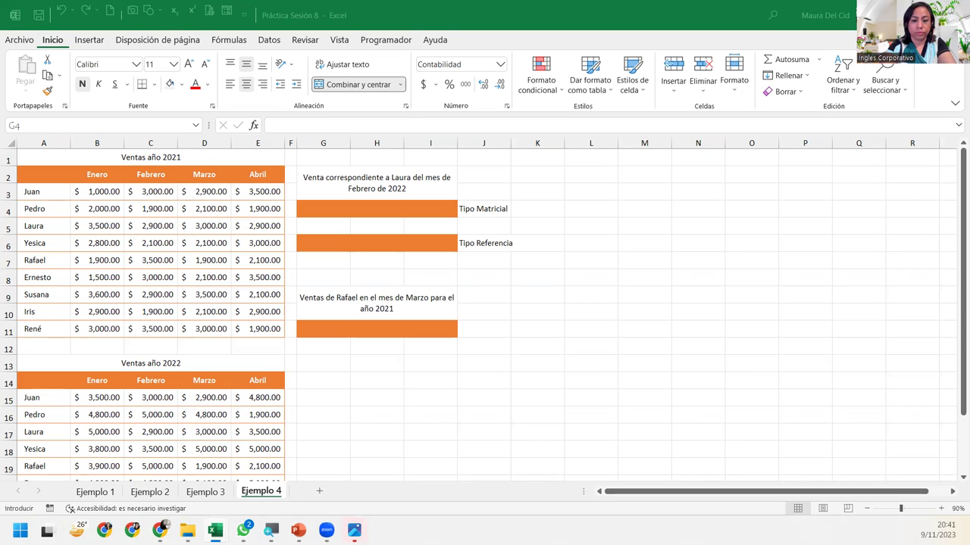
{"action": "key", "text": "Escape"}
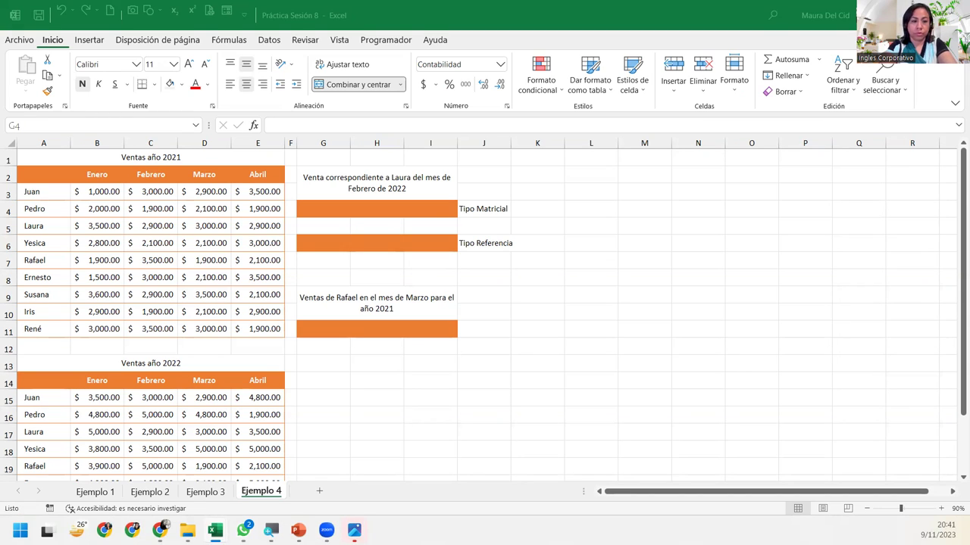
{"action": "type", "text": "="}
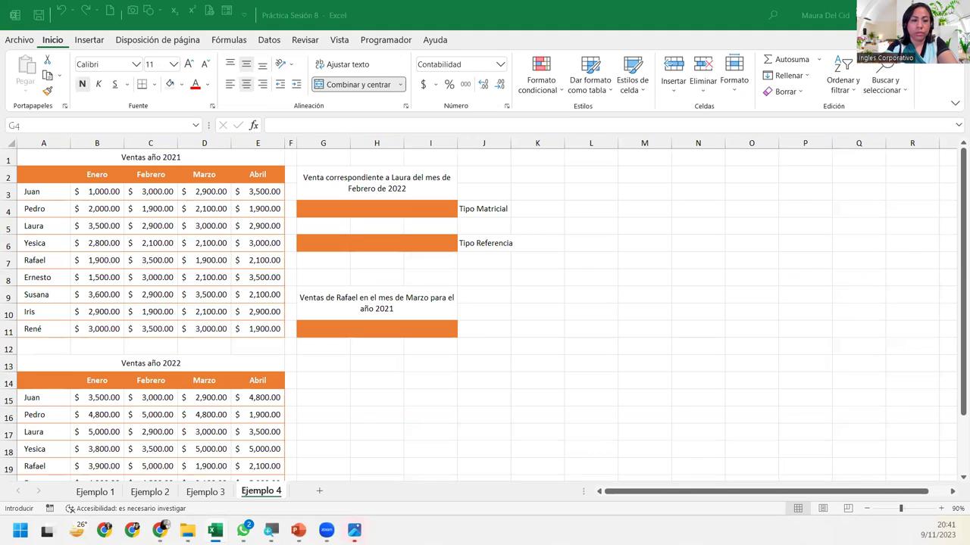
{"action": "key", "text": "Escape"}
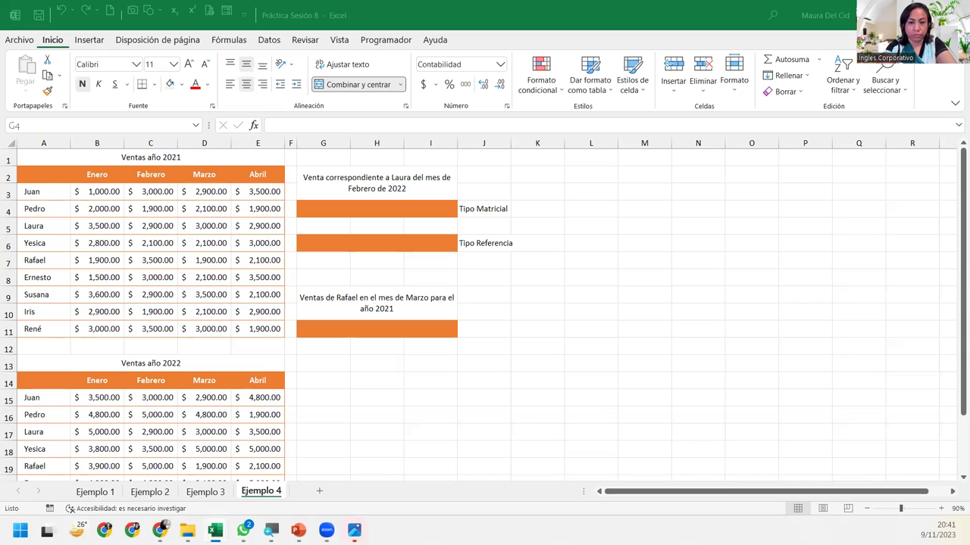
{"action": "type", "text": "="}
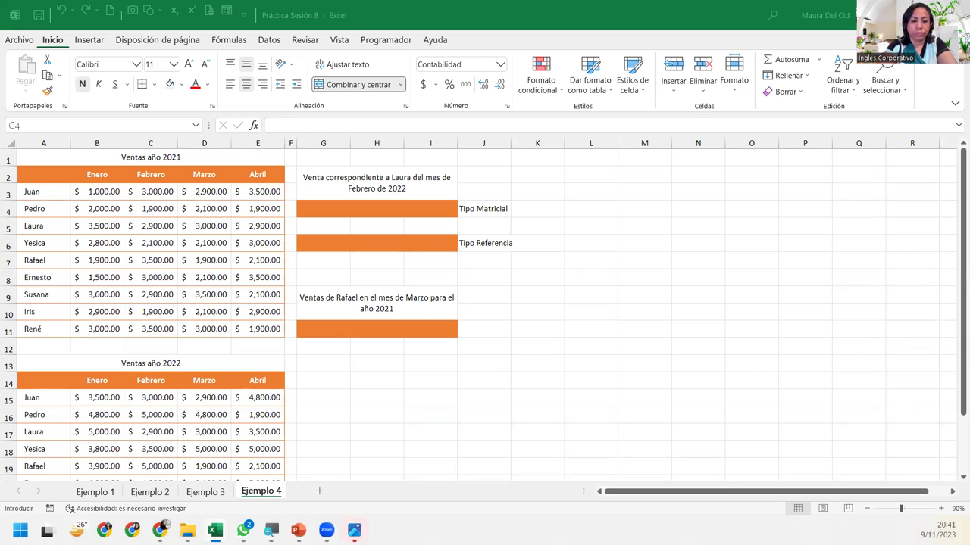
{"action": "key", "text": "Escape"}
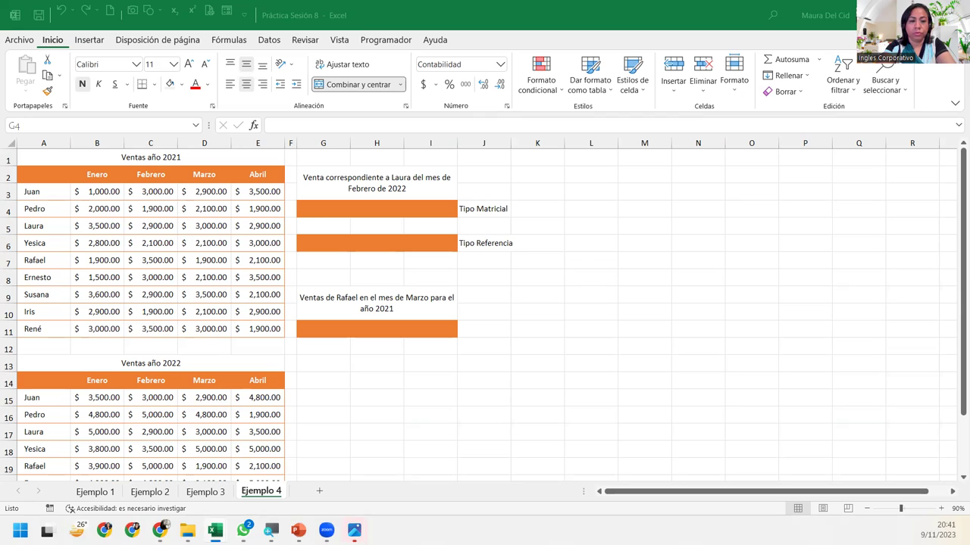
{"action": "type", "text": "="}
{"action": "key", "text": "Escape"}
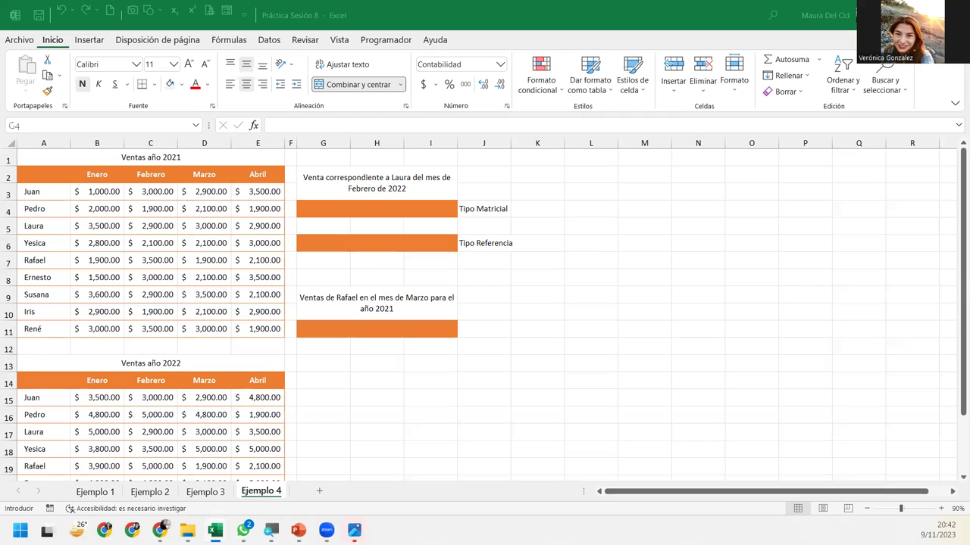
{"action": "key", "text": "Escape"}
{"action": "type", "text": "="}
{"action": "key", "text": "Escape"}
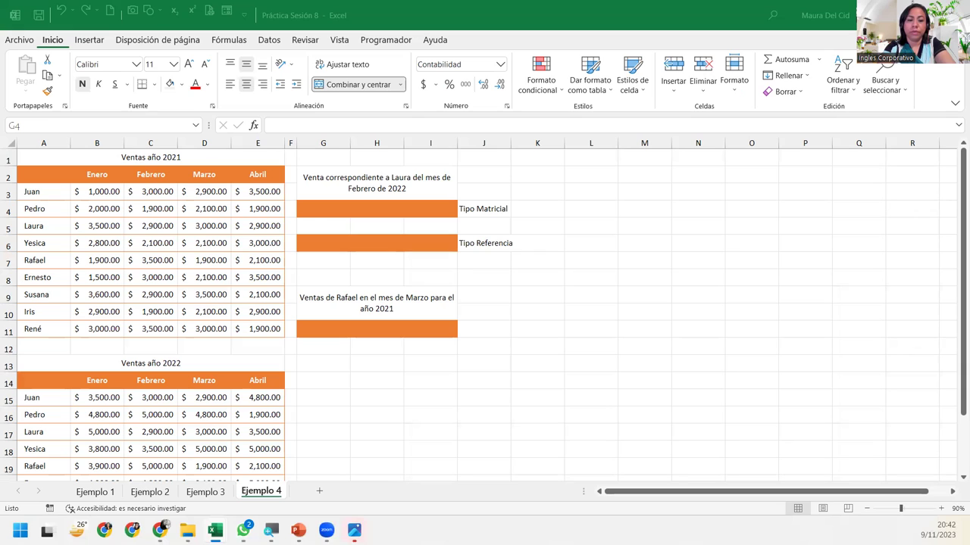
{"action": "type", "text": "="}
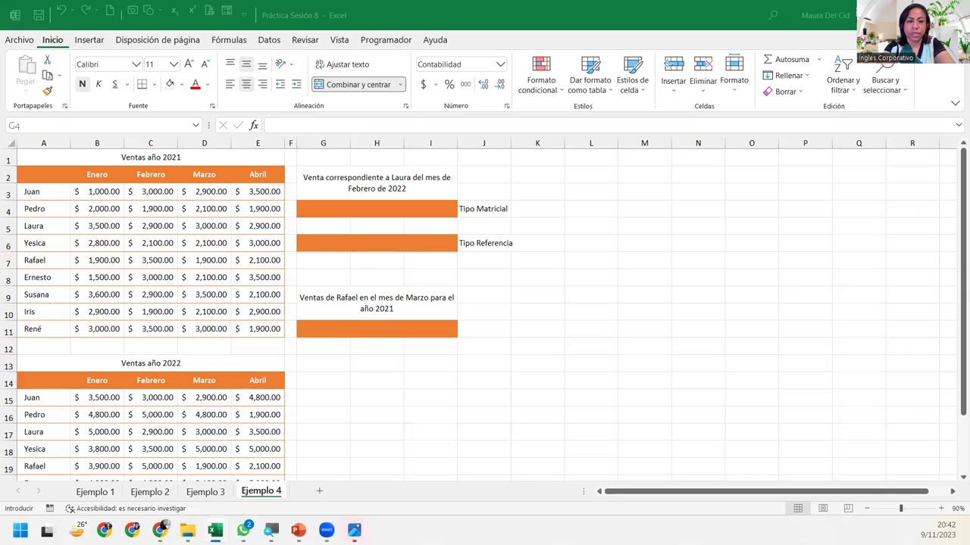
{"action": "key", "text": "Escape"}
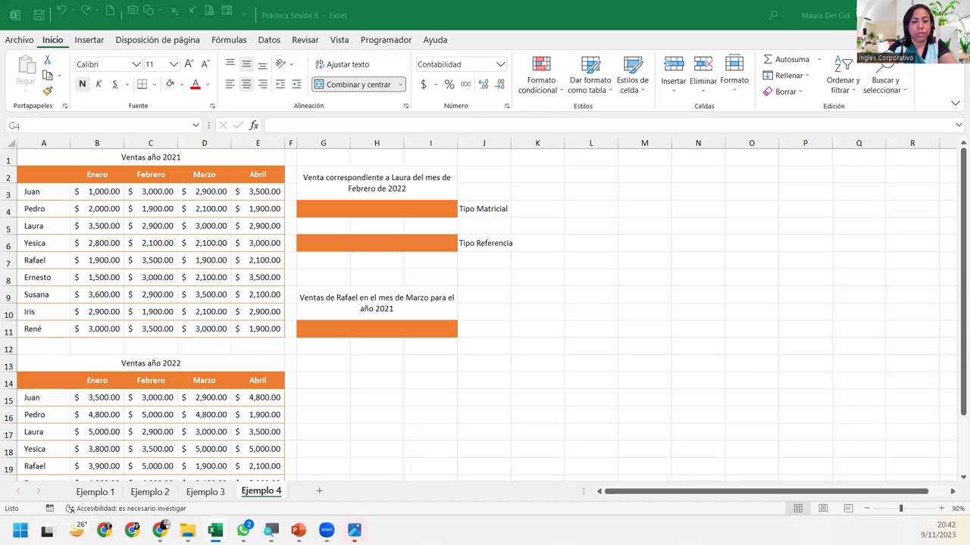
{"action": "type", "text": "="}
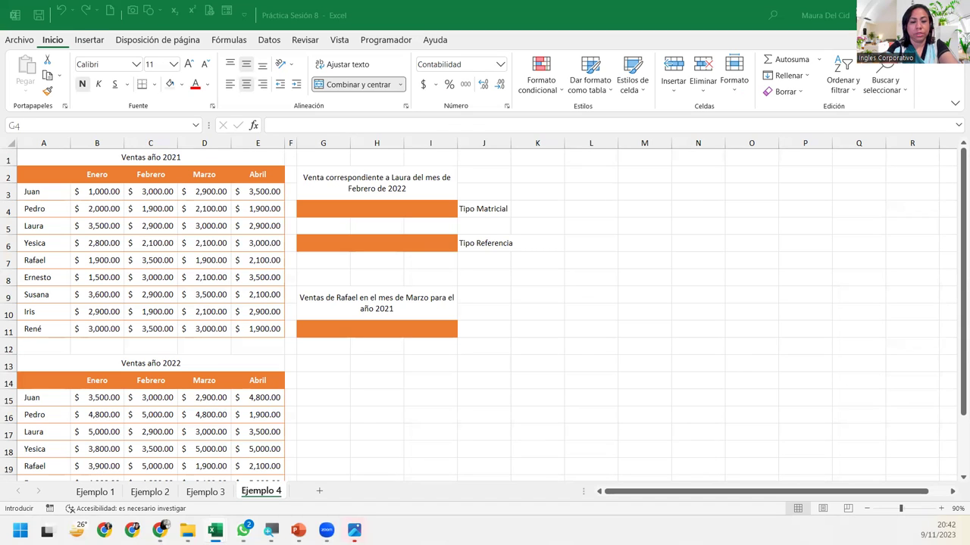
{"action": "key", "text": "Escape"}
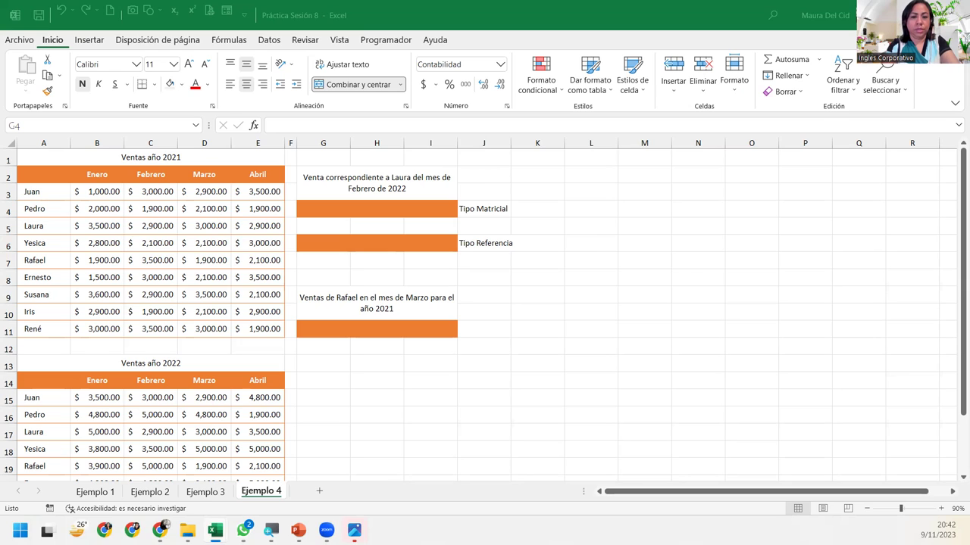
{"action": "type", "text": "="}
{"action": "key", "text": "Escape"}
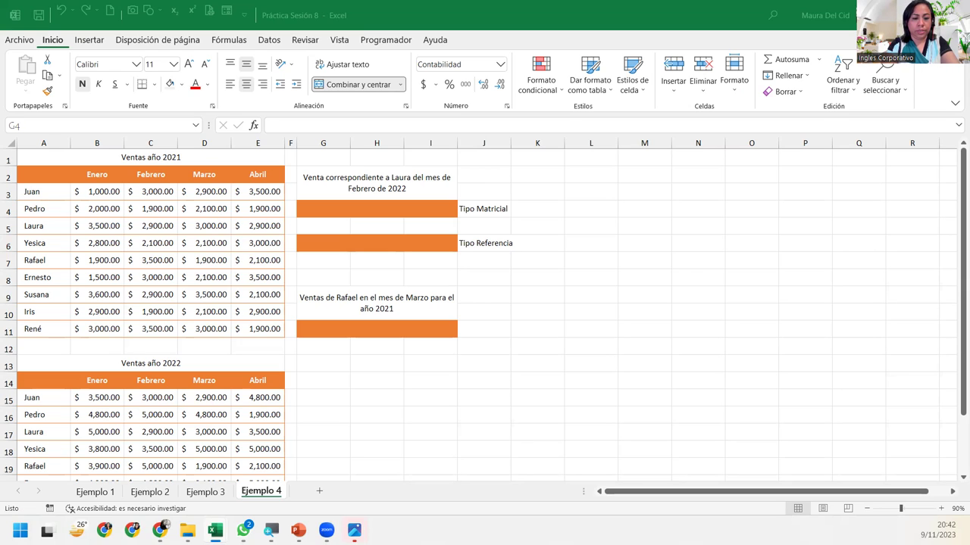
{"action": "type", "text": "="}
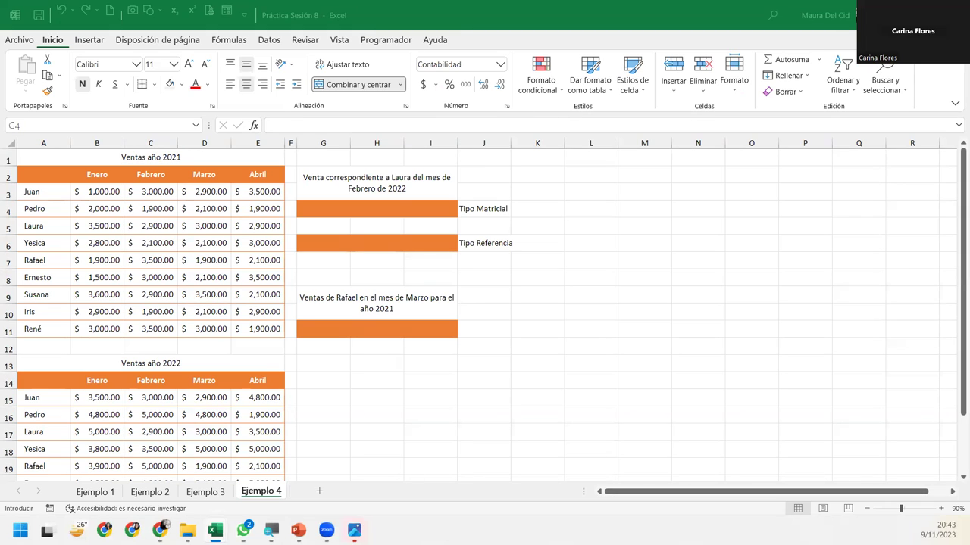
{"action": "key", "text": "Escape"}
{"action": "type", "text": "="}
{"action": "key", "text": "Escape"}
{"action": "type", "text": "="}
{"action": "key", "text": "Escape"}
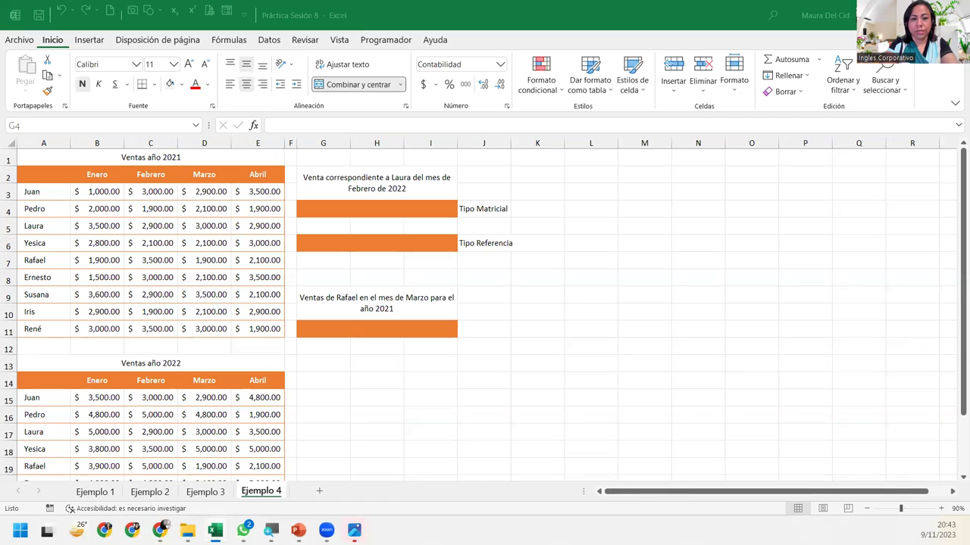
{"action": "type", "text": "="}
{"action": "key", "text": "Escape"}
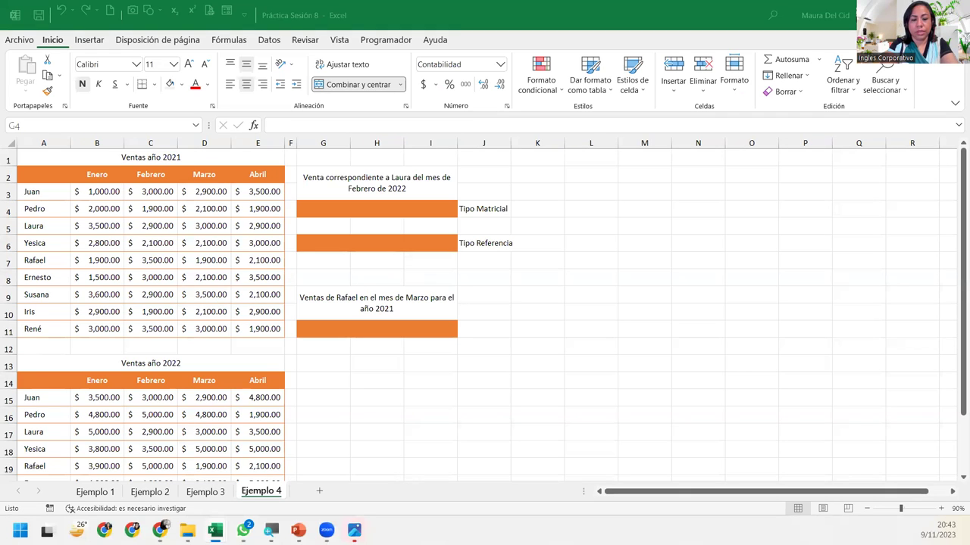
{"action": "type", "text": "="}
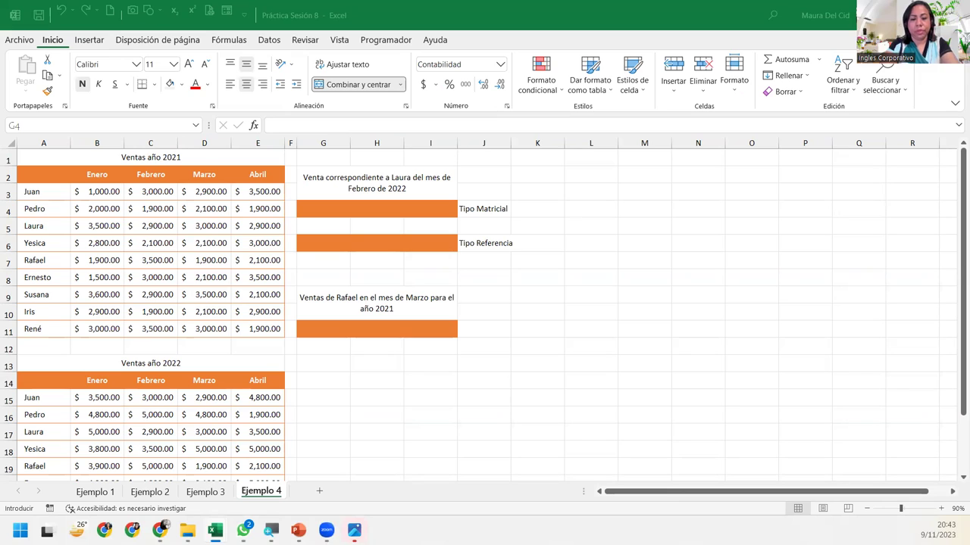
{"action": "key", "text": "Escape"}
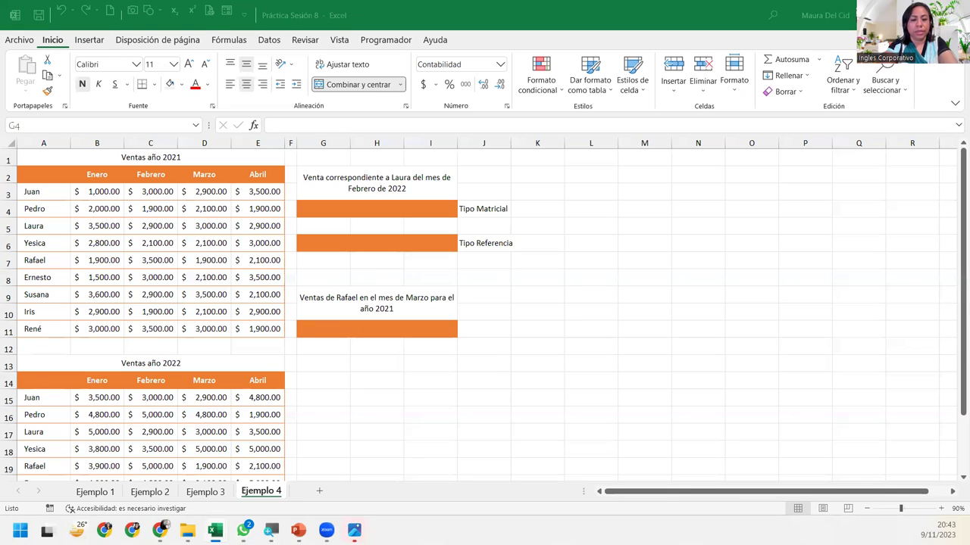
{"action": "type", "text": "="}
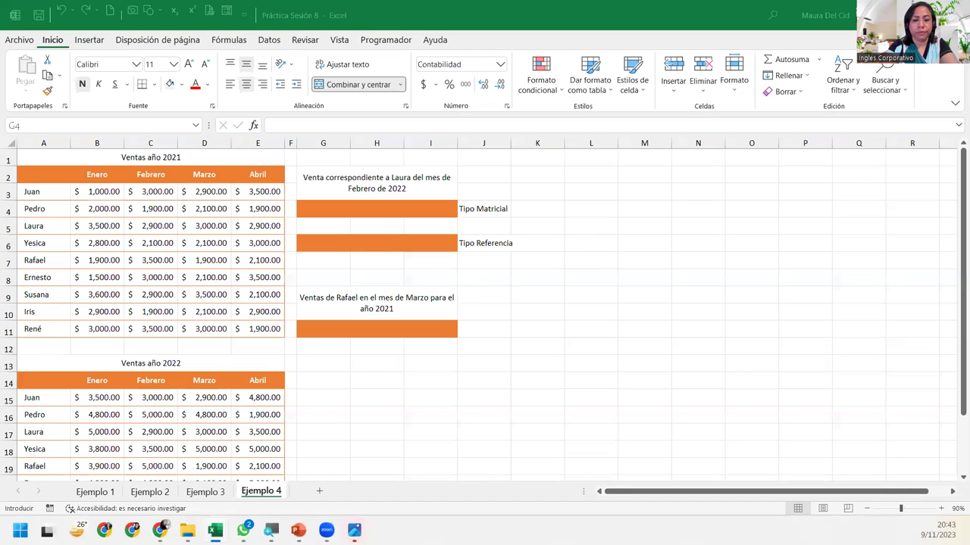
{"action": "key", "text": "Escape"}
{"action": "type", "text": "="}
{"action": "key", "text": "Escape"}
{"action": "type", "text": "="}
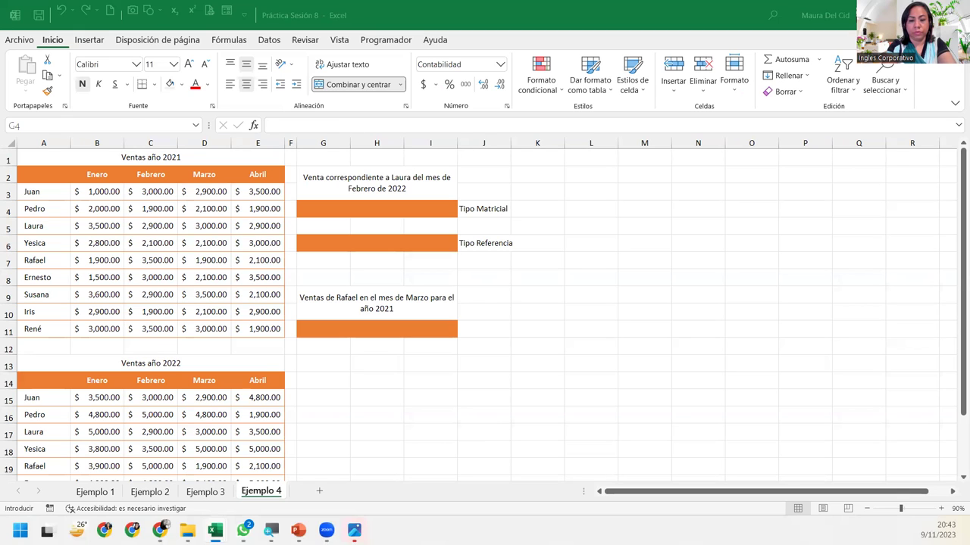
{"action": "key", "text": "Escape"}
{"action": "type", "text": "="}
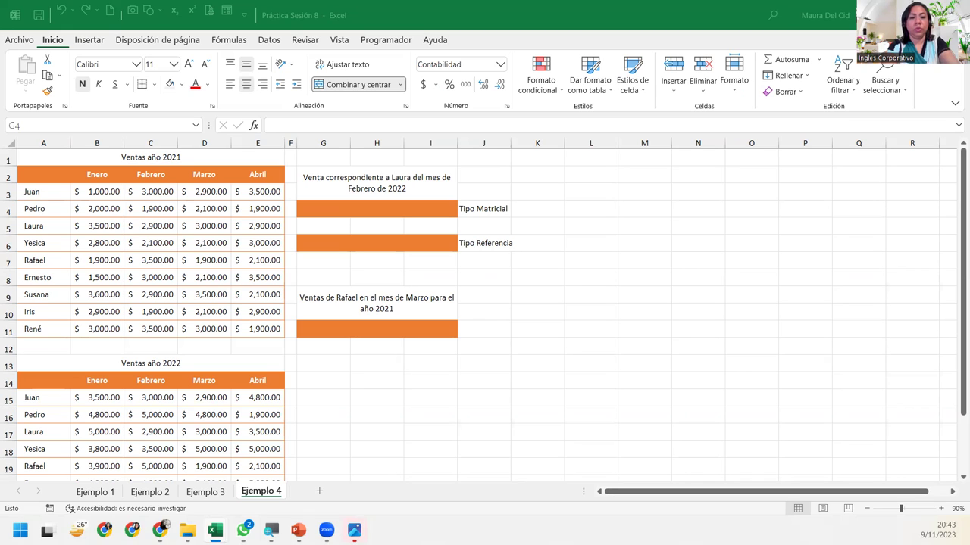
{"action": "type", "text": "="}
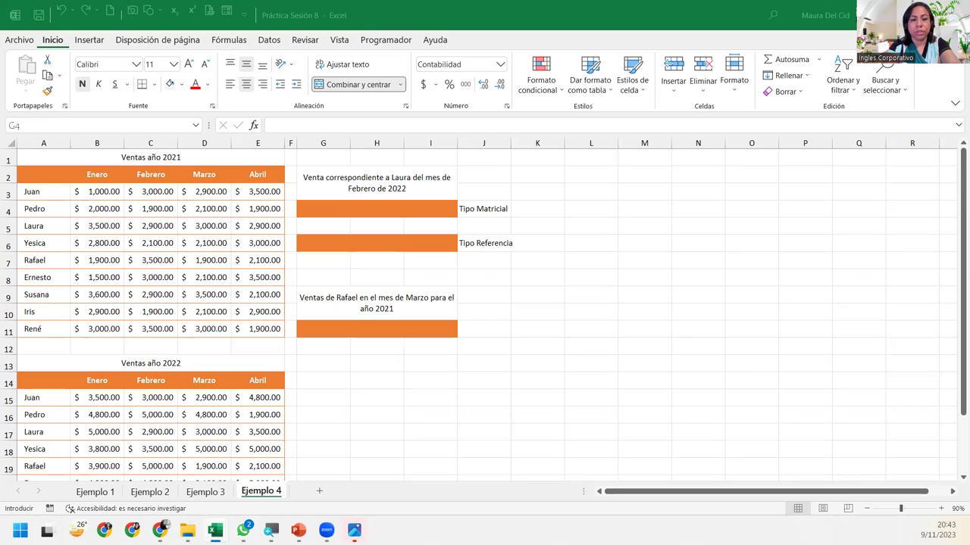
{"action": "key", "text": "Escape"}
{"action": "type", "text": "="}
{"action": "key", "text": "Escape"}
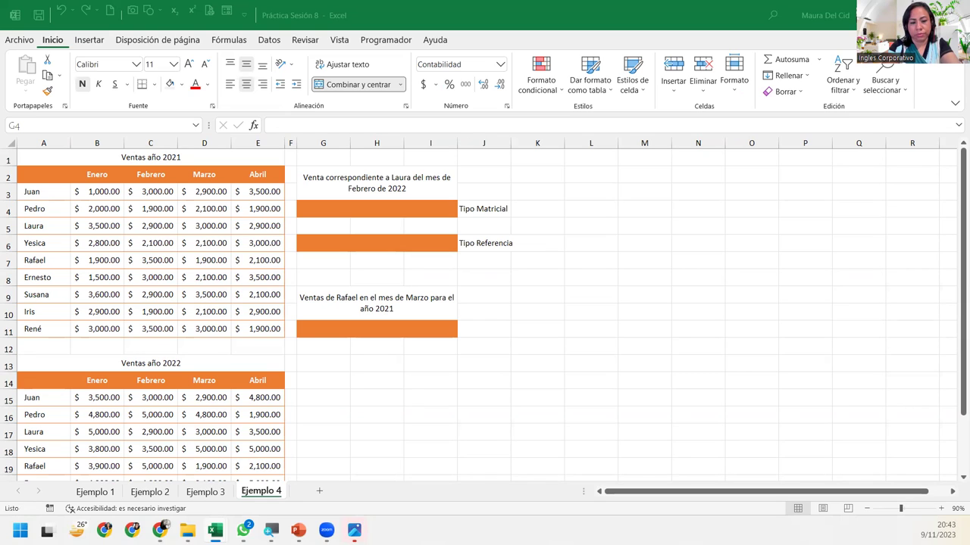
{"action": "type", "text": "="}
{"action": "key", "text": "Escape"}
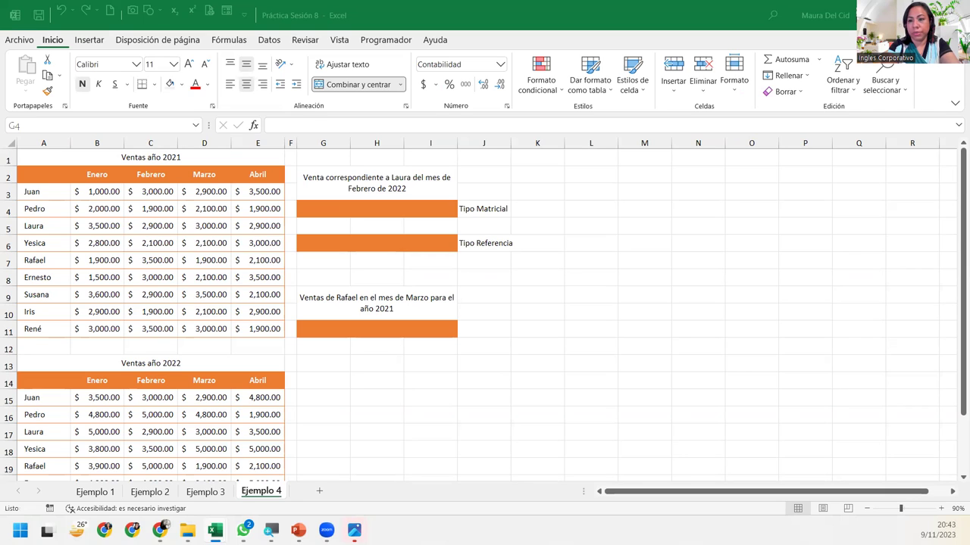
{"action": "type", "text": "="}
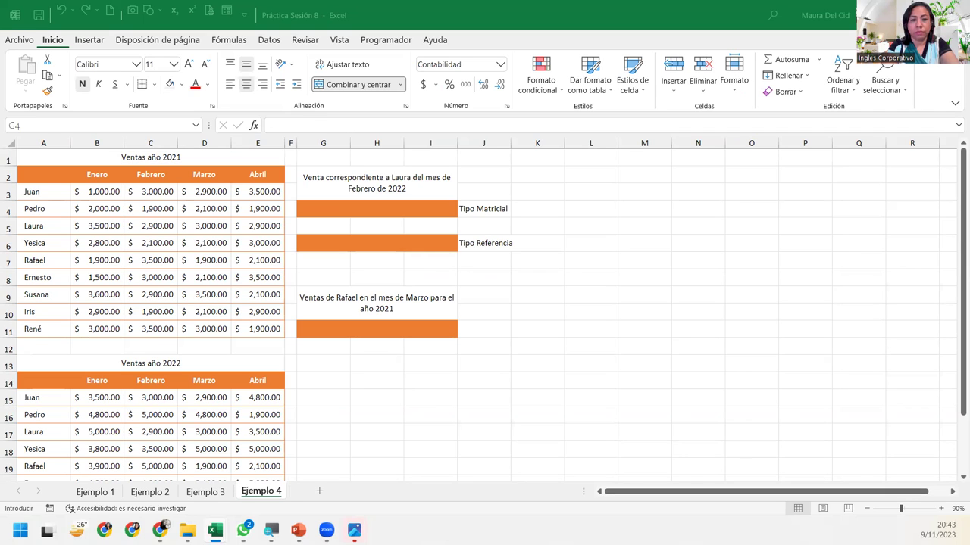
{"action": "key", "text": "Escape"}
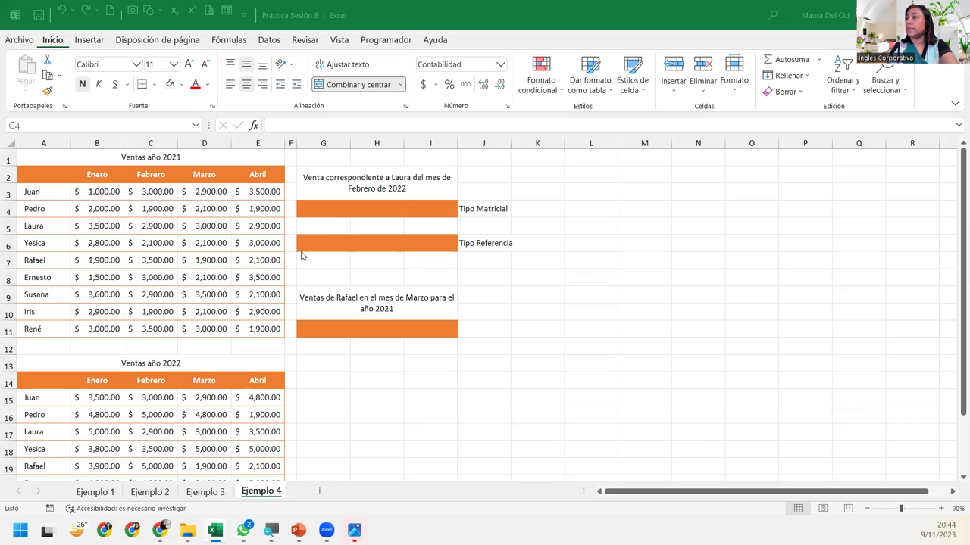
{"action": "left_click", "coordinate": [385, 209]}
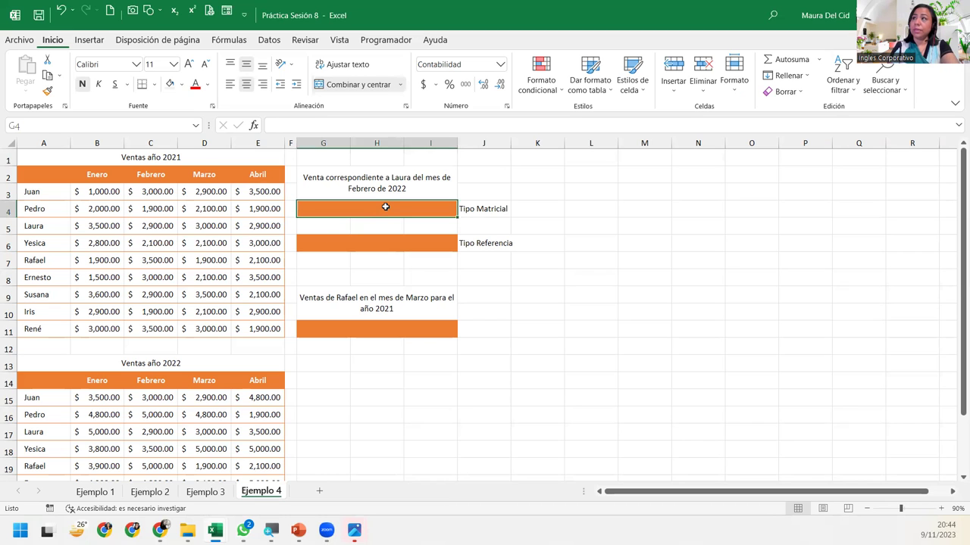
{"action": "type", "text": "="}
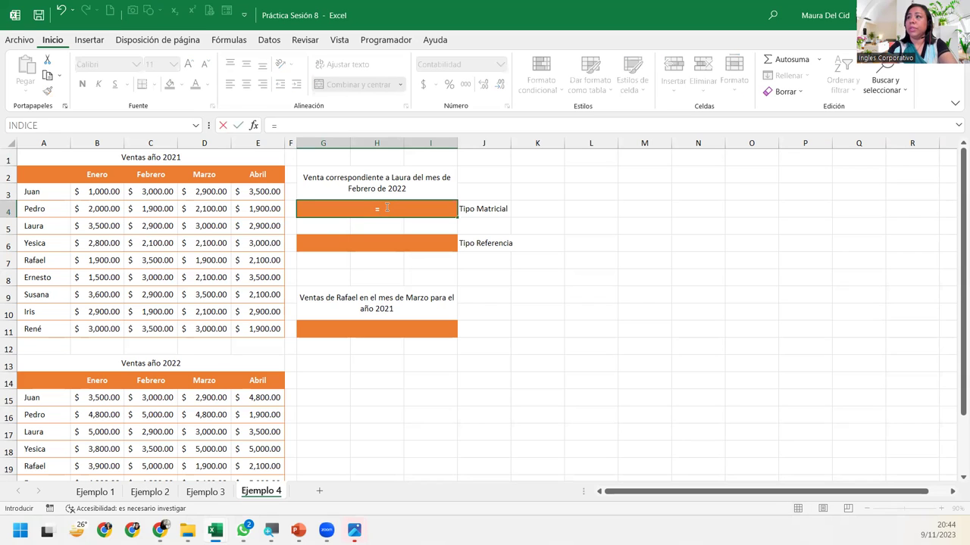
{"action": "type", "text": "IND"}
{"action": "key", "text": "Tab"}
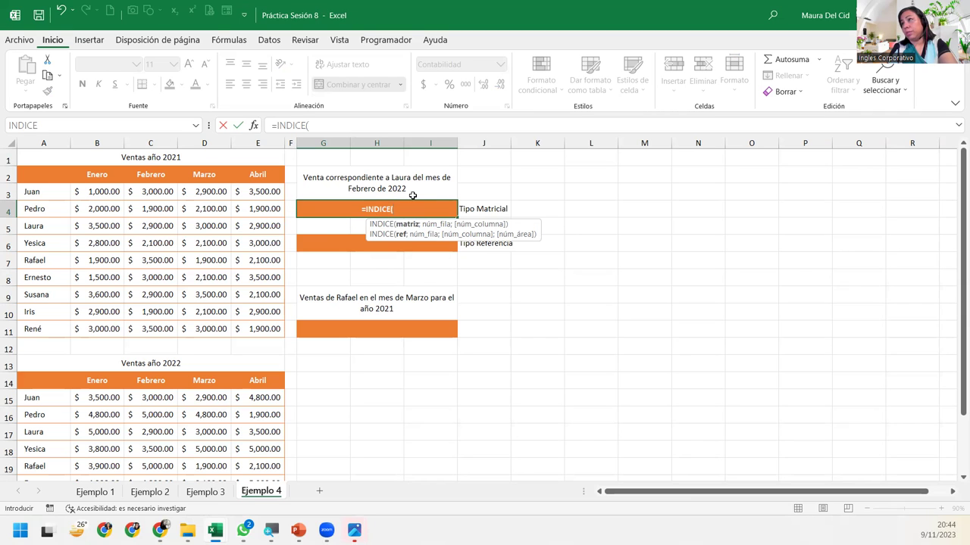
{"action": "mouse_move", "coordinate": [89, 401]}
{"action": "left_mouse_down"}
{"action": "mouse_move", "coordinate": [93, 415]}
{"action": "mouse_move", "coordinate": [263, 447]}
{"action": "left_mouse_up"}
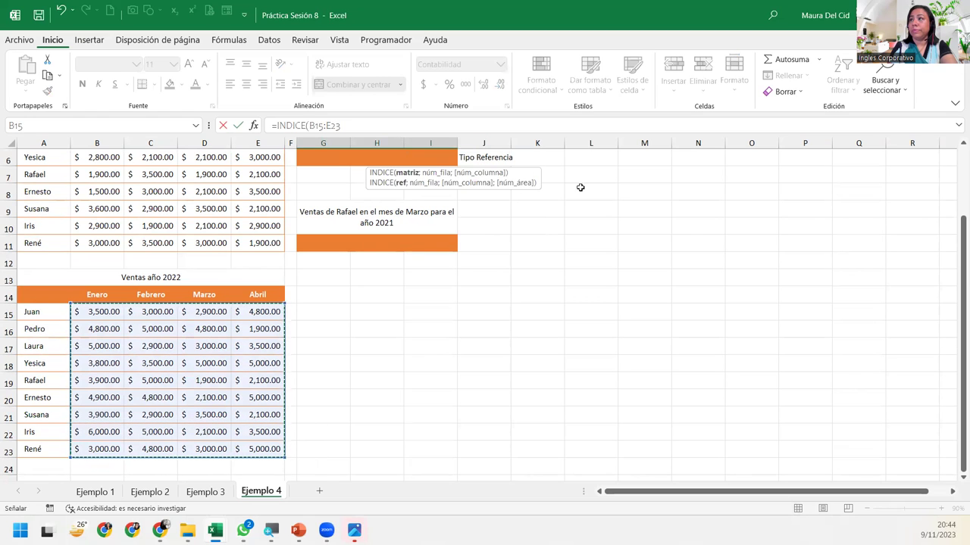
{"action": "scroll", "coordinate": [500, 191], "scroll_direction": "up", "scroll_amount": 2}
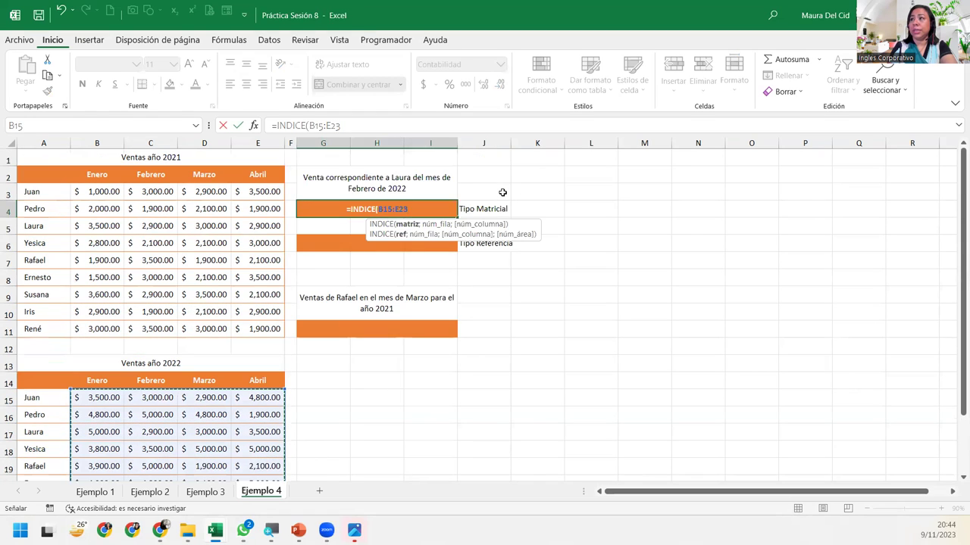
{"action": "type", "text": ";"}
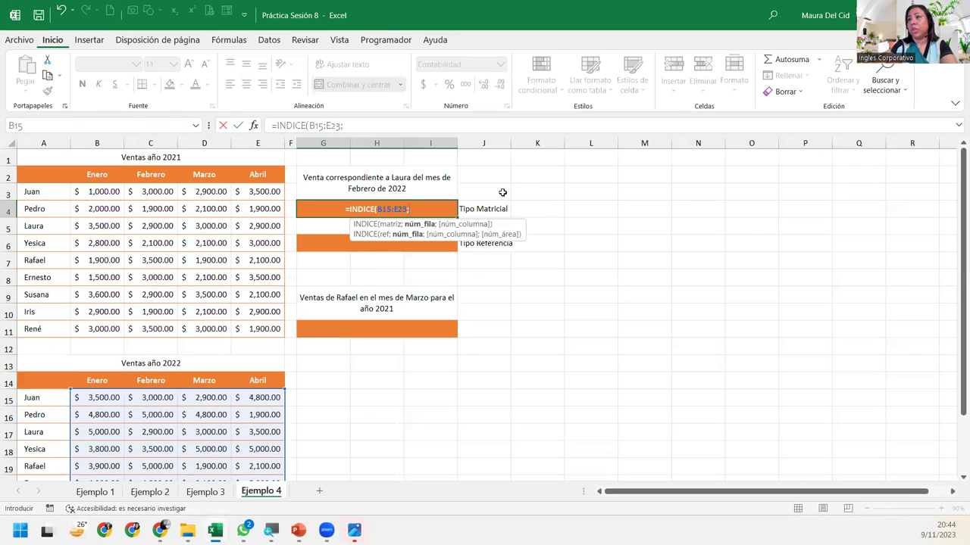
{"action": "type", "text": "3;"}
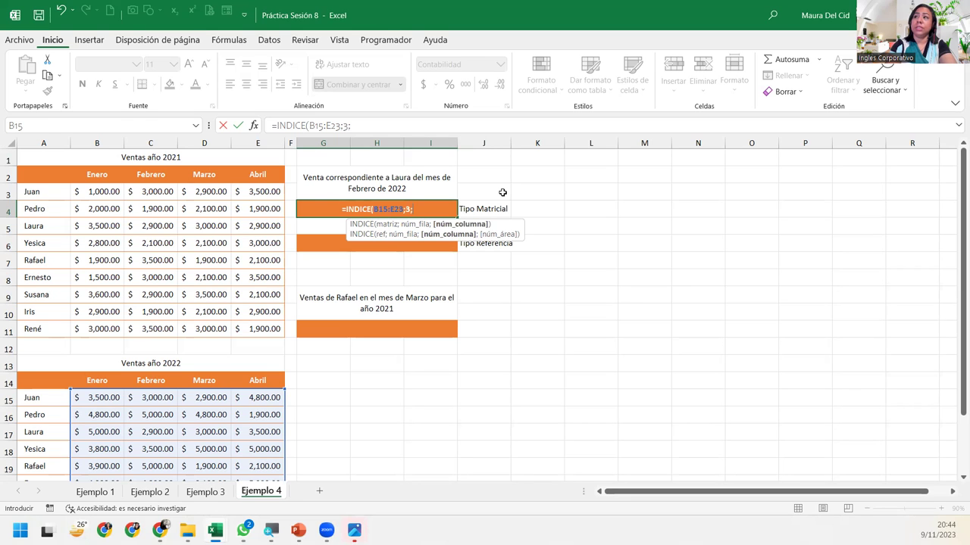
{"action": "type", "text": "2"}
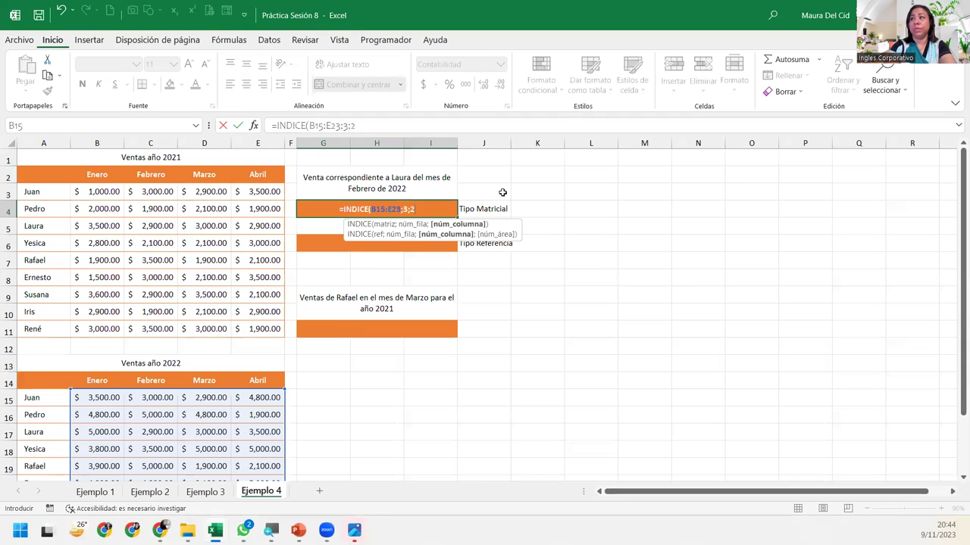
{"action": "type", "text": ")"}
{"action": "key", "text": "Return"}
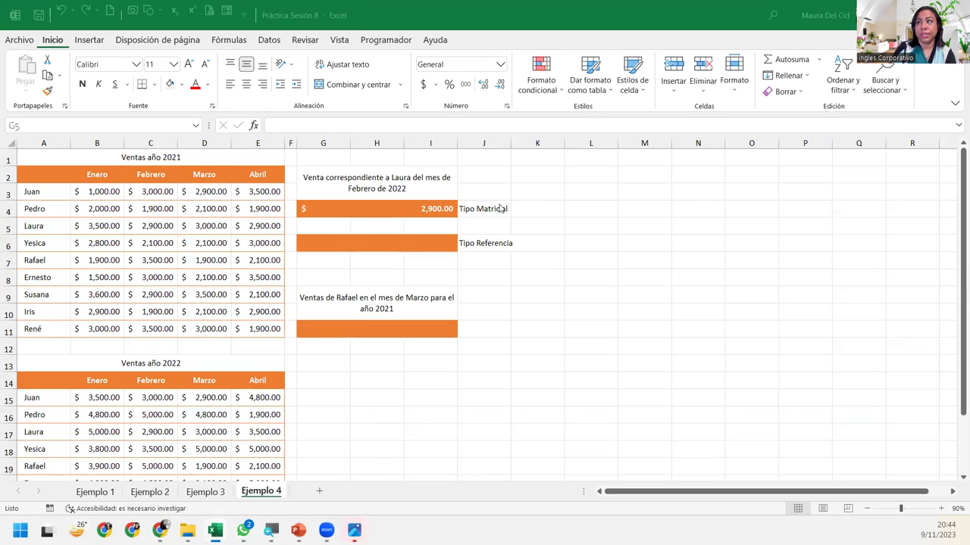
Select the empty Tipo Referencia cell G6 and review the 2022 table below
{"action": "left_click", "coordinate": [427, 240]}
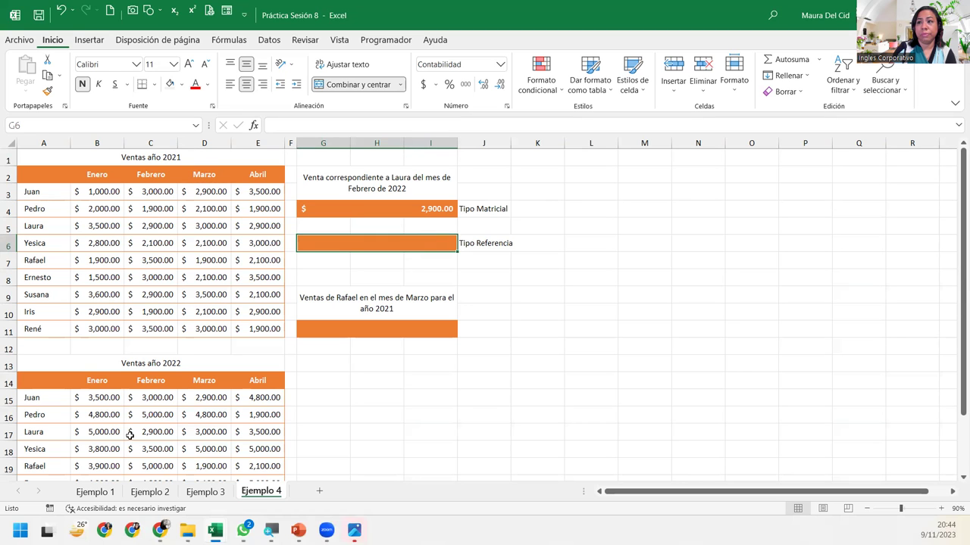
{"action": "scroll", "coordinate": [138, 421], "scroll_direction": "down", "scroll_amount": 3}
{"action": "scroll", "coordinate": [141, 409], "scroll_direction": "up", "scroll_amount": 2}
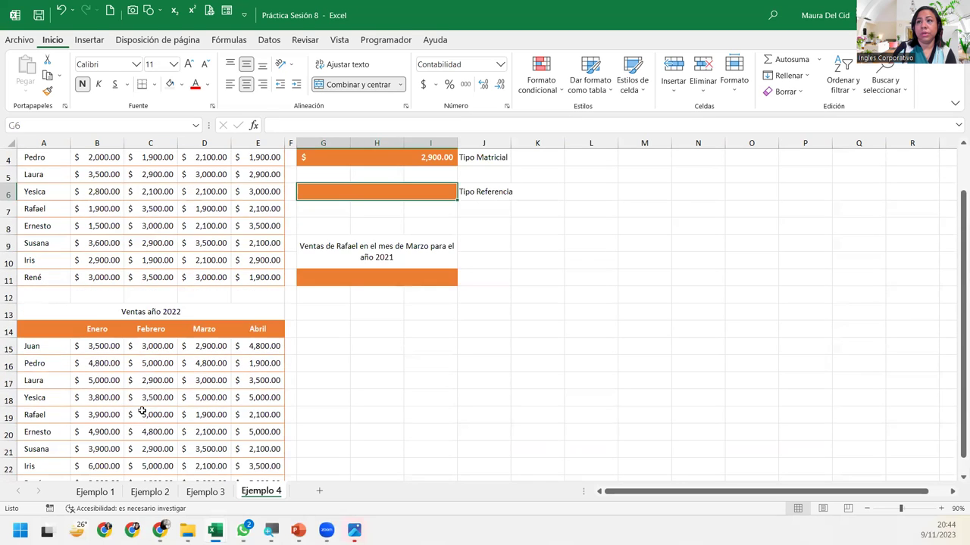
{"action": "scroll", "coordinate": [157, 381], "scroll_direction": "up", "scroll_amount": 1}
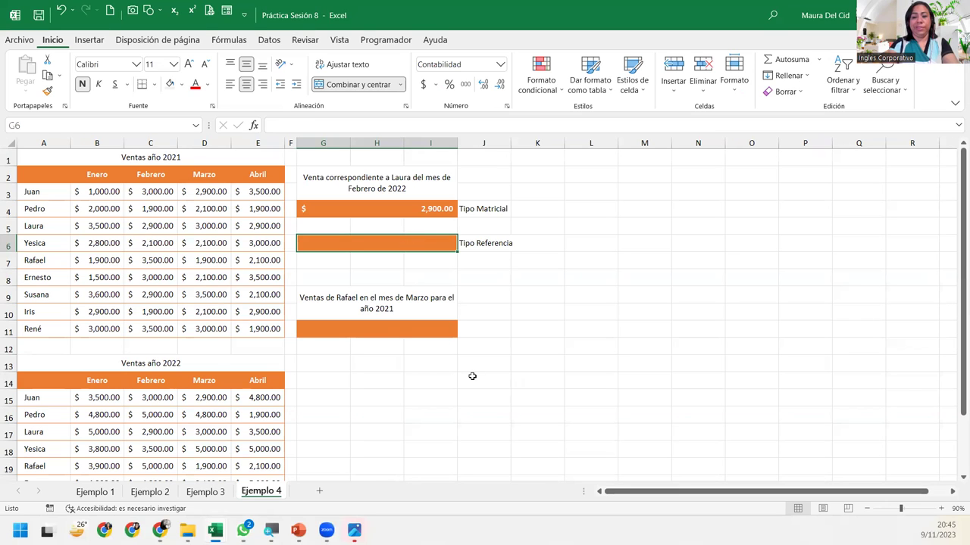
Enter =INDICE((B3:E11;B15:E23);3;2;2) in the Tipo Referencia cell, returning $2,900.00
{"action": "type", "text": "=INDICE("}
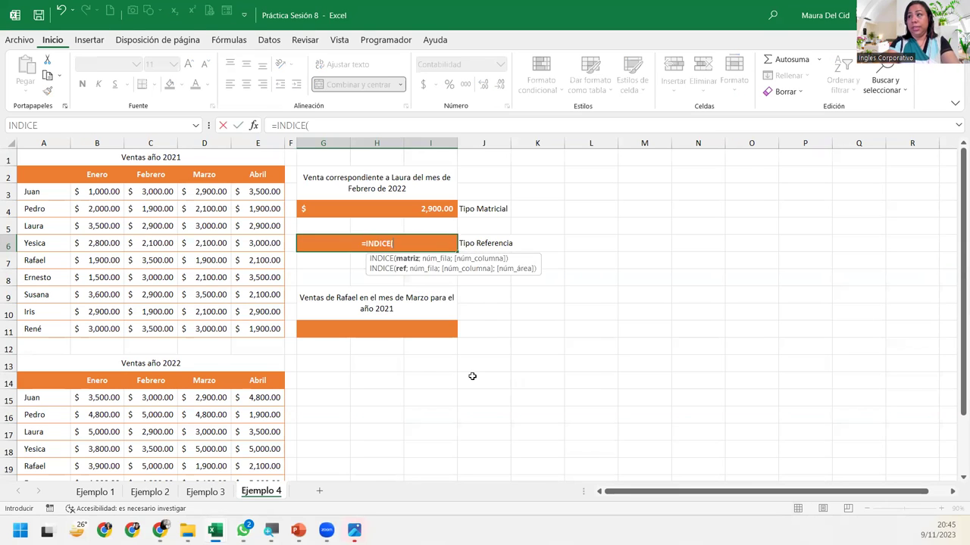
{"action": "type", "text": "("}
{"action": "left_click_drag", "start_coordinate": [78, 190], "coordinate": [253, 326]}
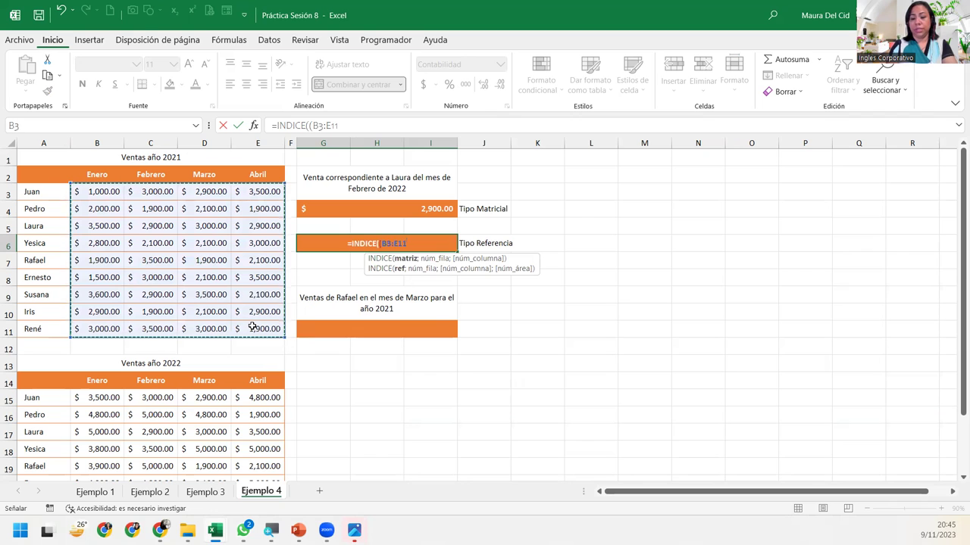
{"action": "left_click_drag", "start_coordinate": [105, 402], "coordinate": [260, 451]}
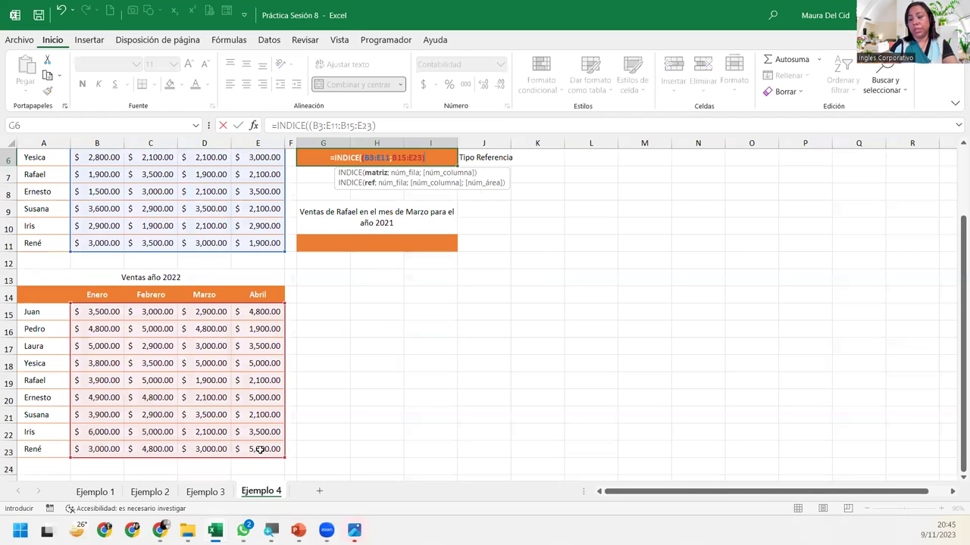
{"action": "type", "text": ";"}
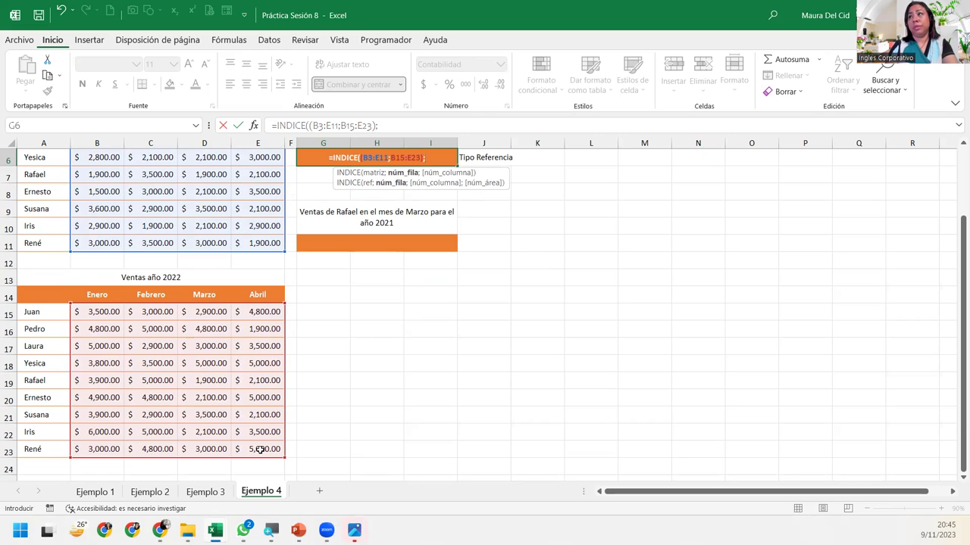
{"action": "type", "text": "3;"}
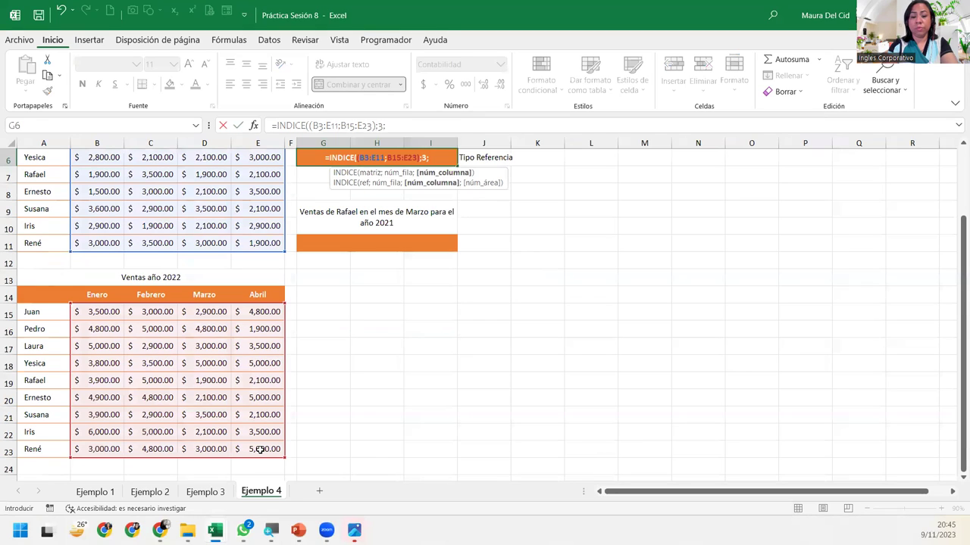
{"action": "type", "text": "2;"}
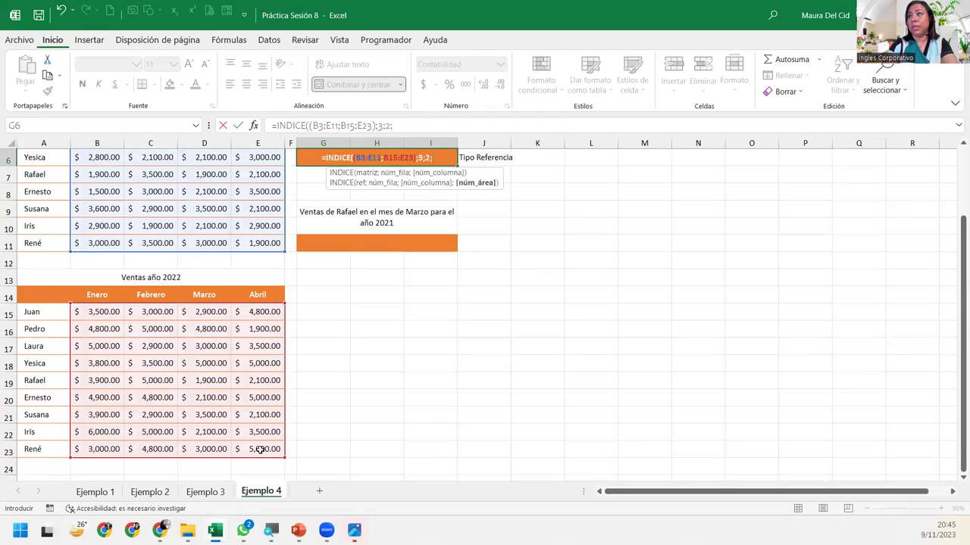
{"action": "type", "text": "2"}
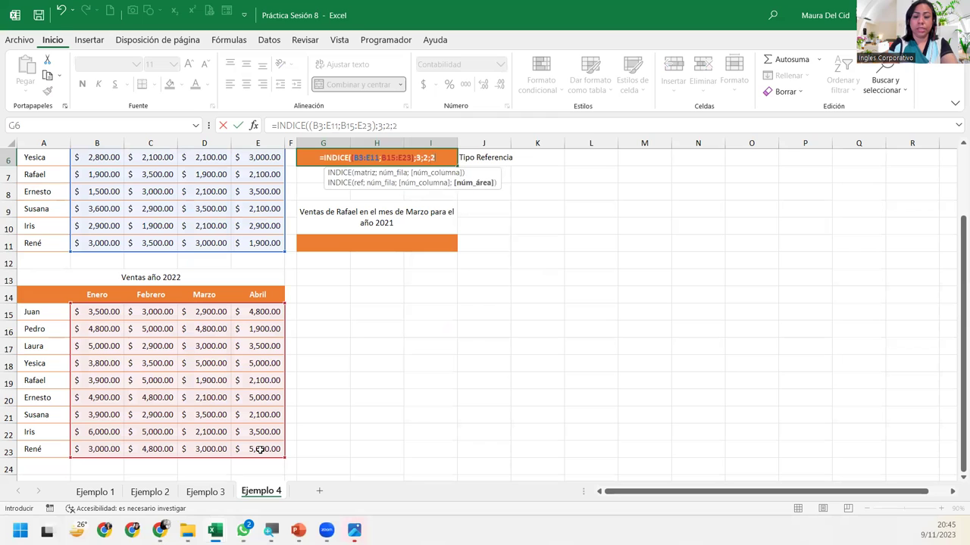
{"action": "type", "text": ")"}
{"action": "key", "text": "Return"}
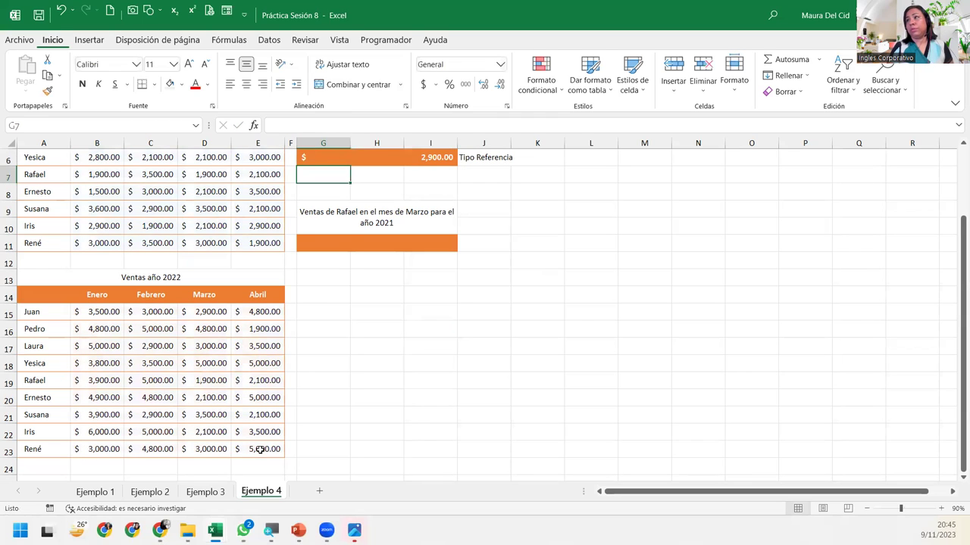
{"action": "scroll", "coordinate": [283, 393], "scroll_direction": "up", "scroll_amount": 2}
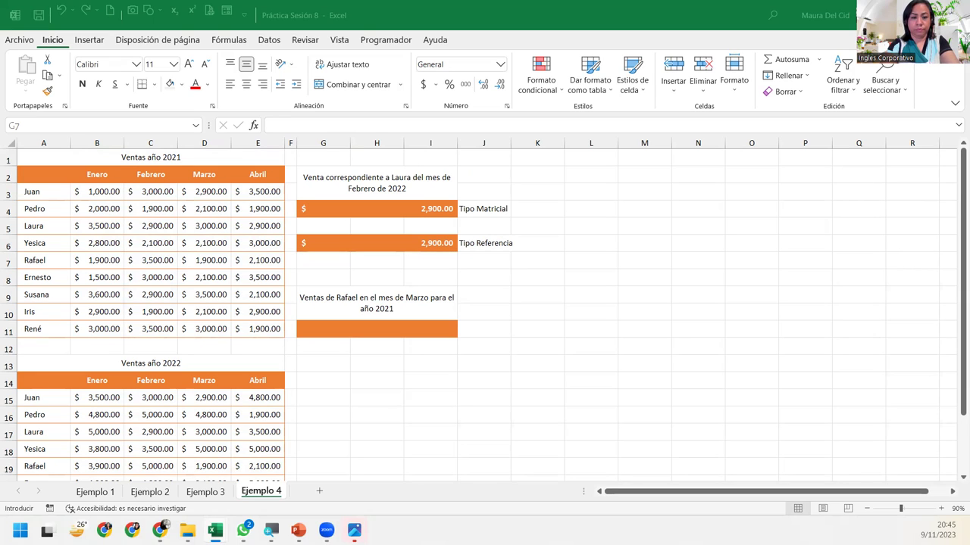
{"action": "key", "text": "Escape"}
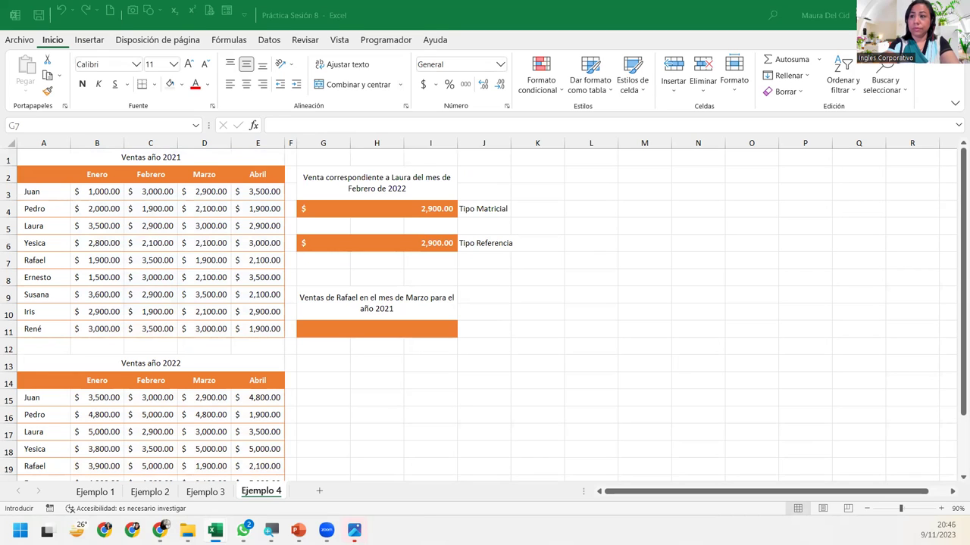
{"action": "key", "text": "Escape"}
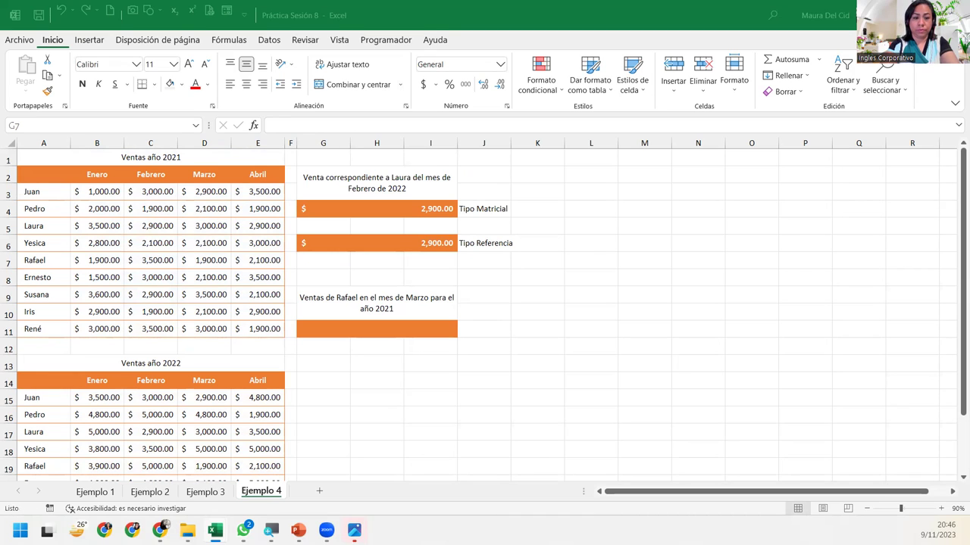
{"action": "type", "text": "="}
{"action": "key", "text": "Escape"}
{"action": "type", "text": "="}
{"action": "key", "text": "Escape"}
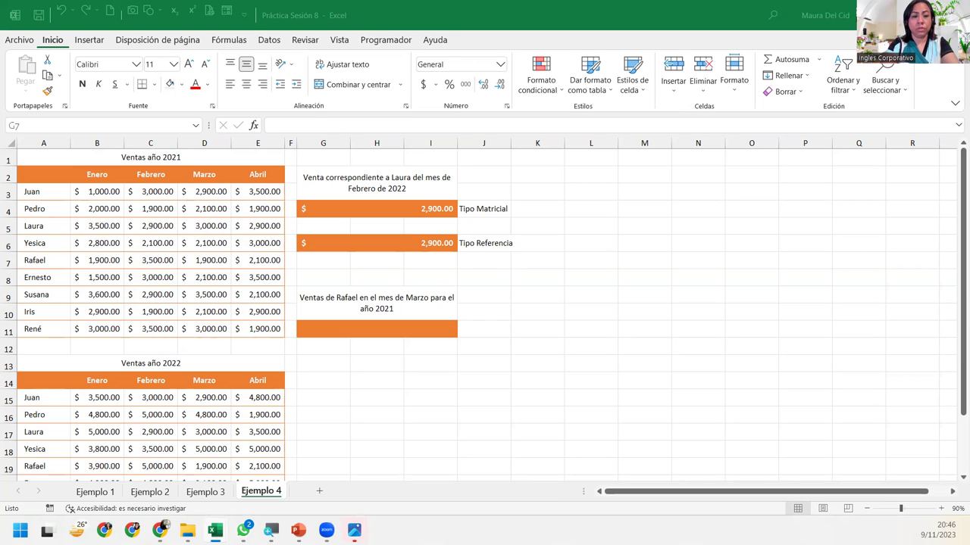
{"action": "type", "text": "="}
{"action": "key", "text": "Escape"}
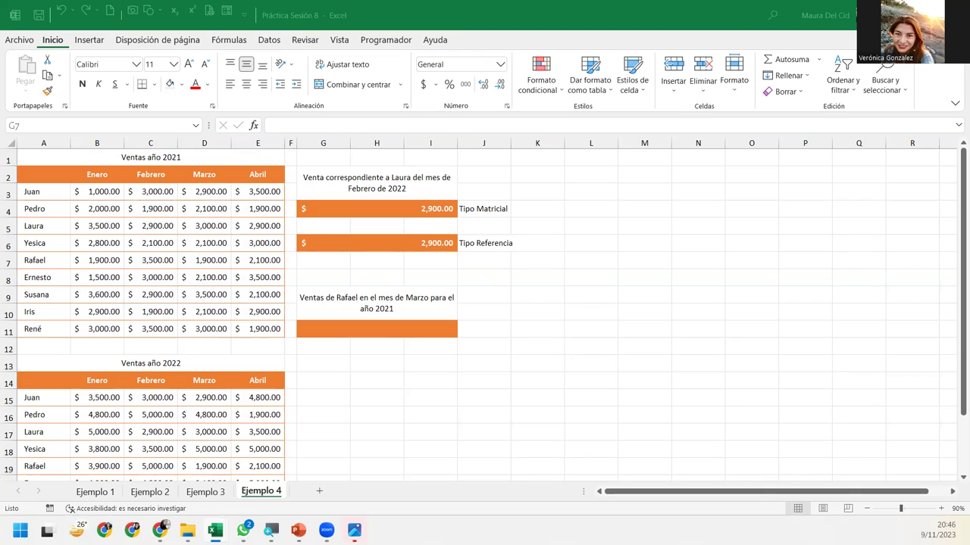
{"action": "type", "text": "="}
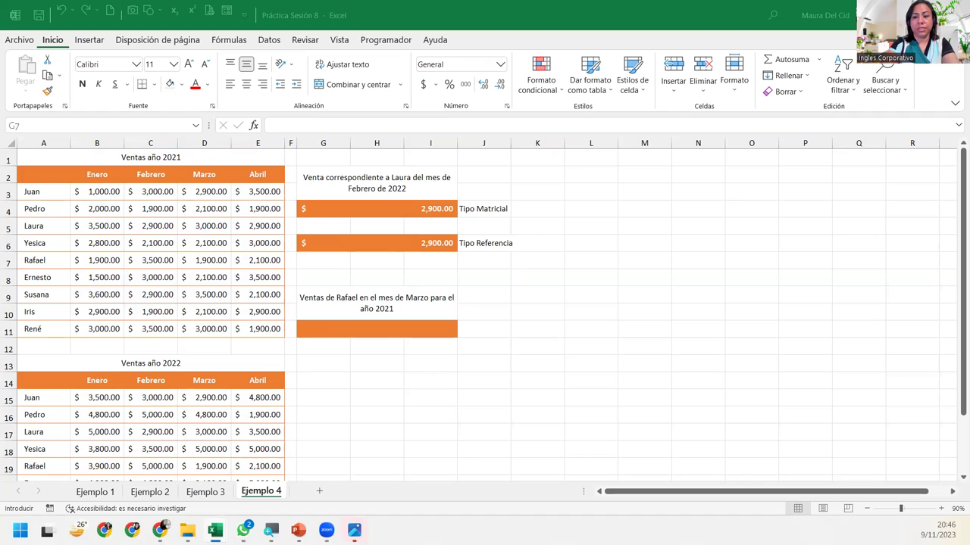
{"action": "key", "text": "Escape"}
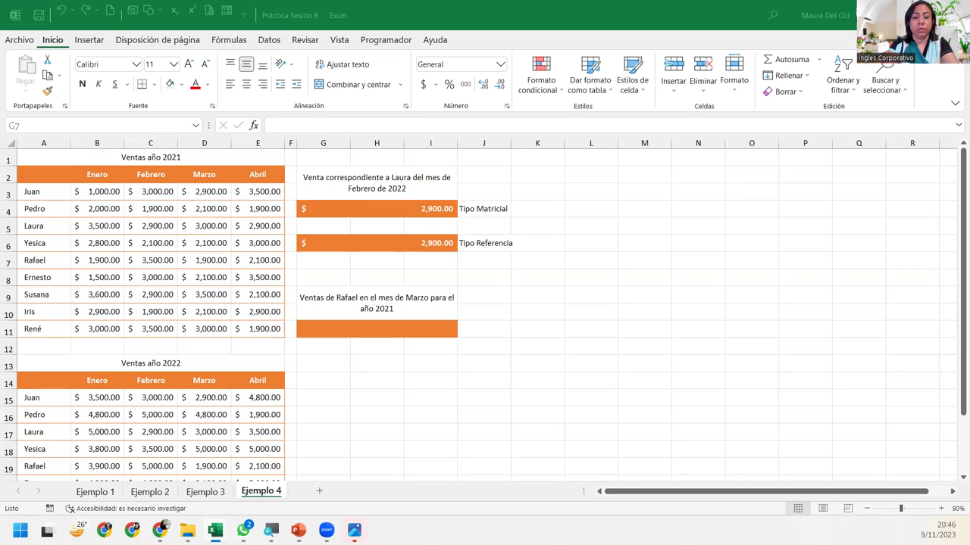
{"action": "type", "text": "="}
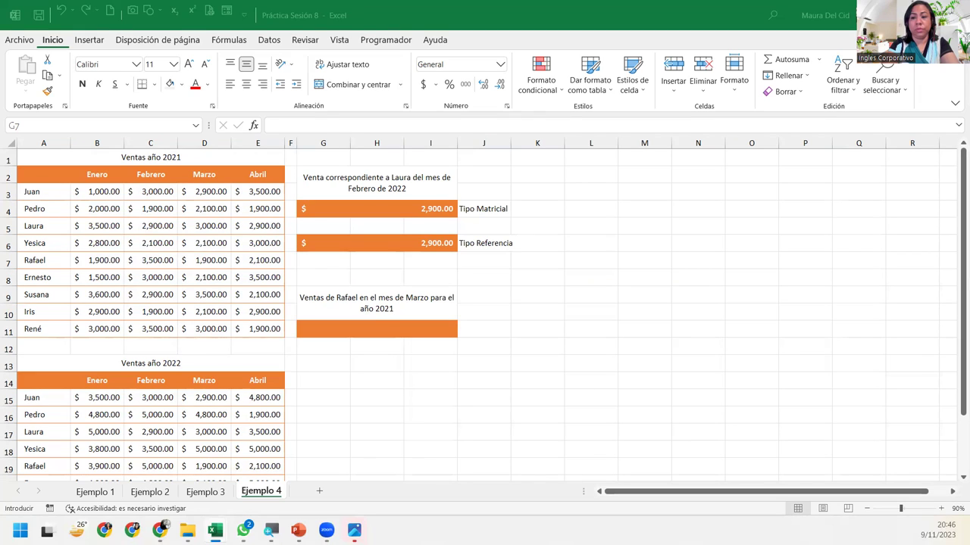
{"action": "key", "text": "Escape"}
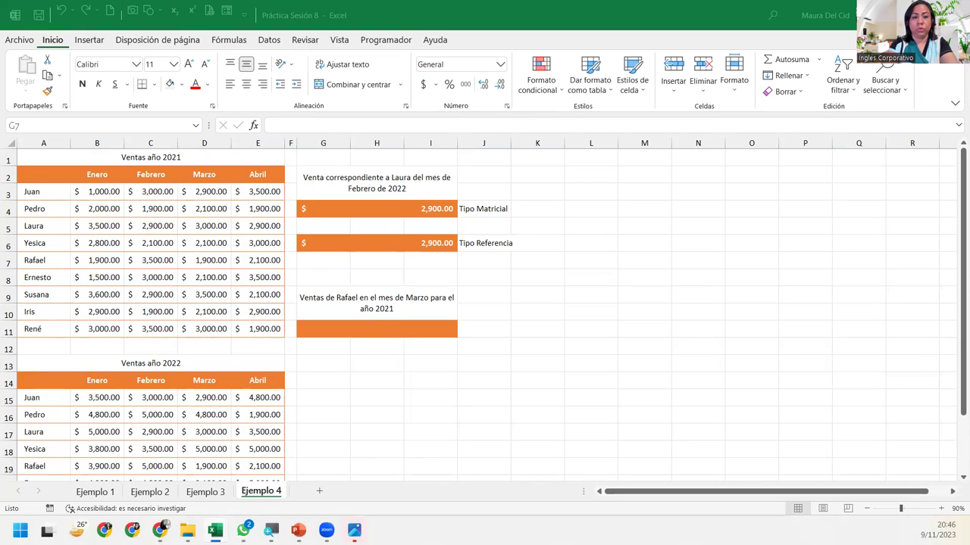
{"action": "type", "text": "="}
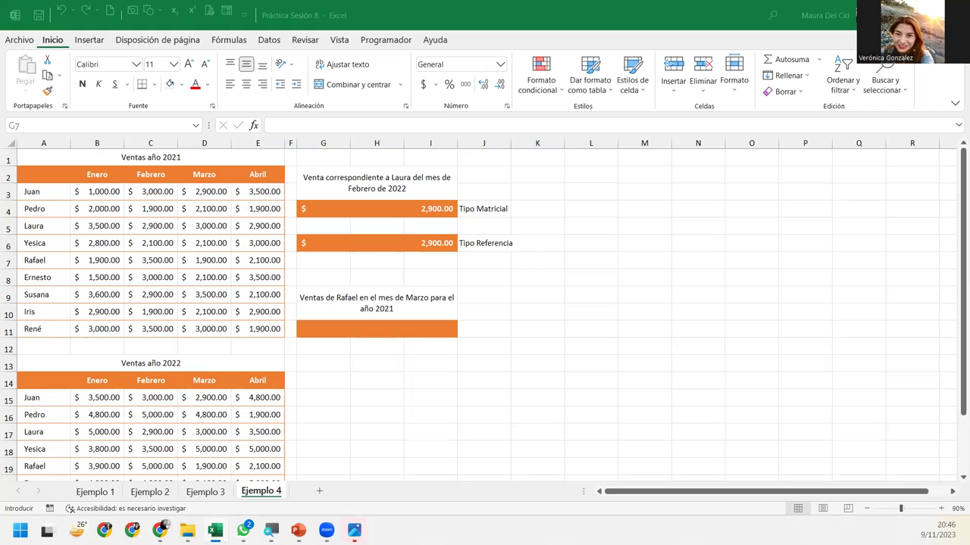
{"action": "key", "text": "Escape"}
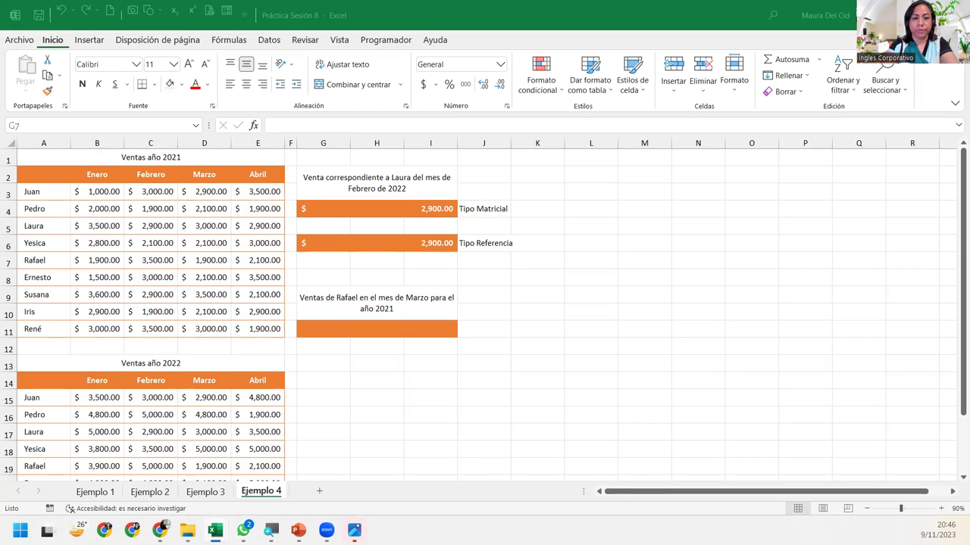
{"action": "key", "text": "Escape"}
{"action": "key", "text": "Escape"}
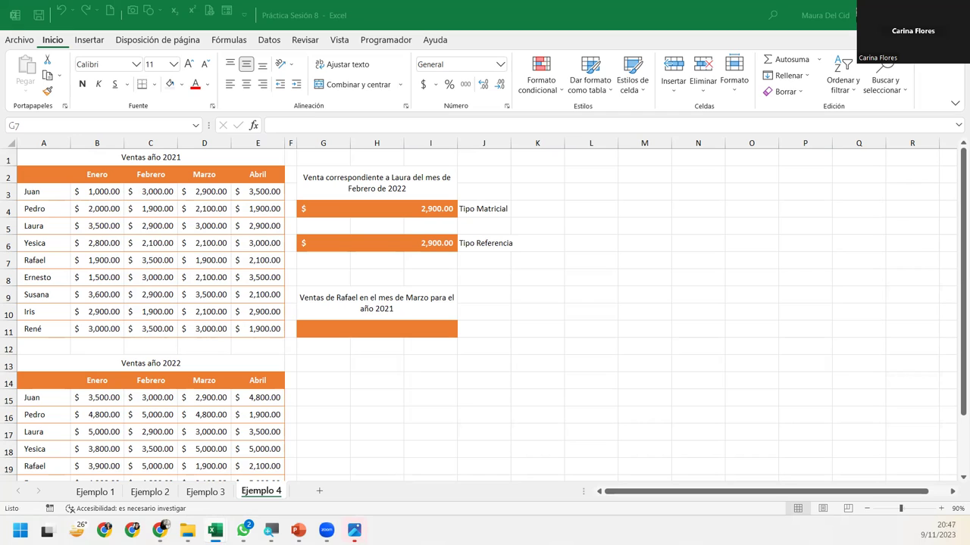
{"action": "type", "text": "="}
{"action": "key", "text": "Escape"}
{"action": "type", "text": "="}
{"action": "key", "text": "Escape"}
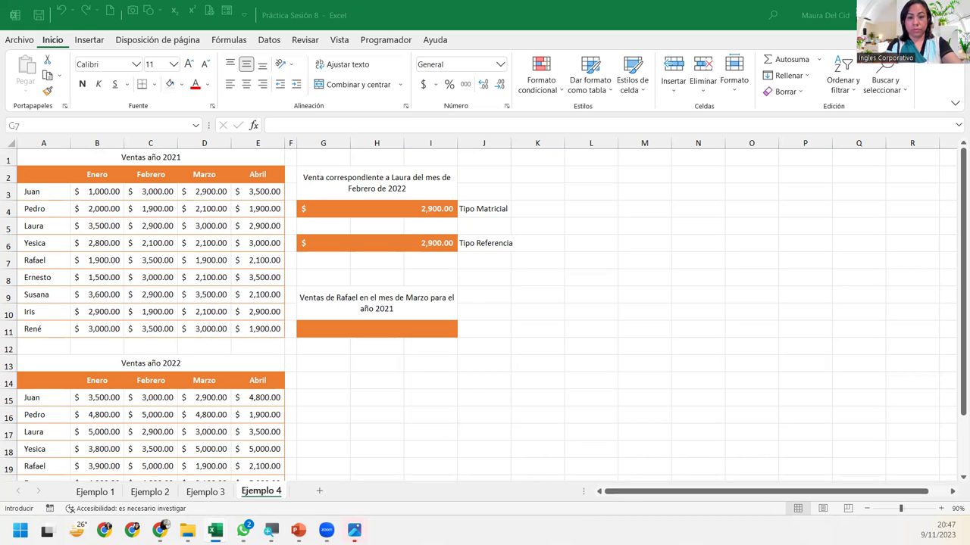
{"action": "key", "text": "Escape"}
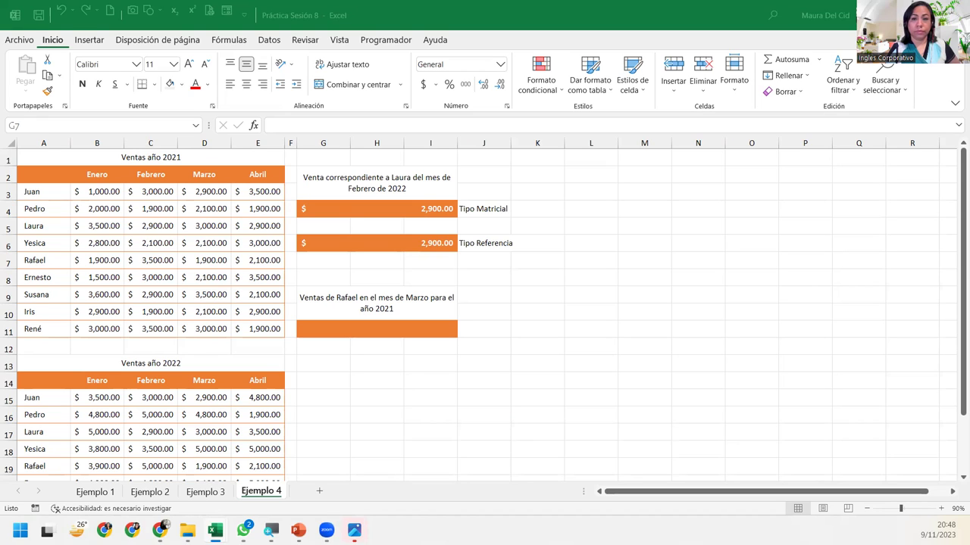
{"action": "left_click", "coordinate": [323, 260]}
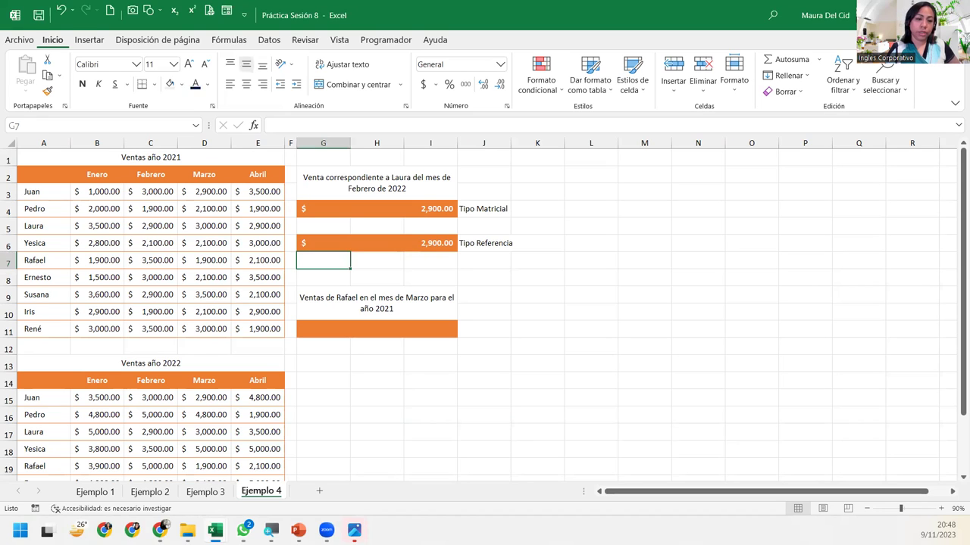
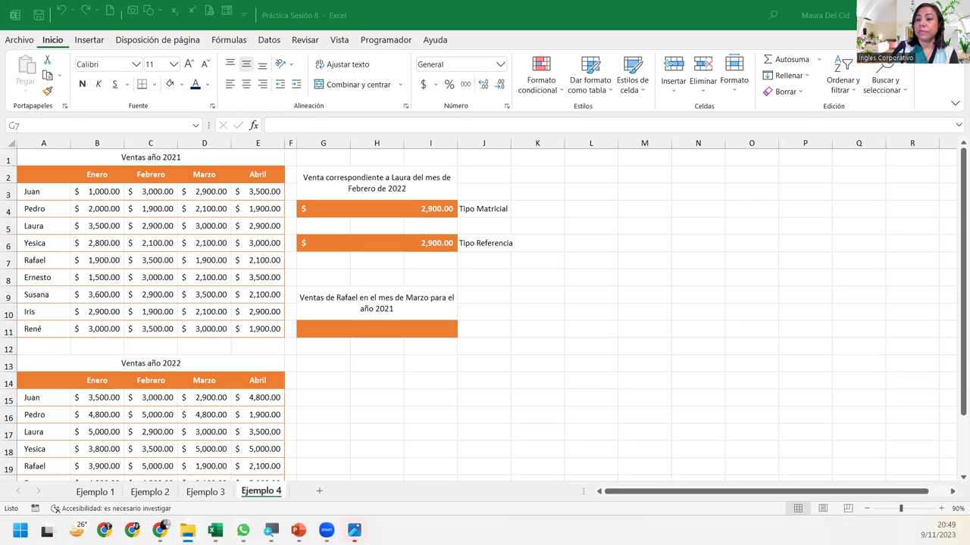
Switch to the Práctica INDICE workbook and select cell D1
{"action": "key", "text": "alt+Tab"}
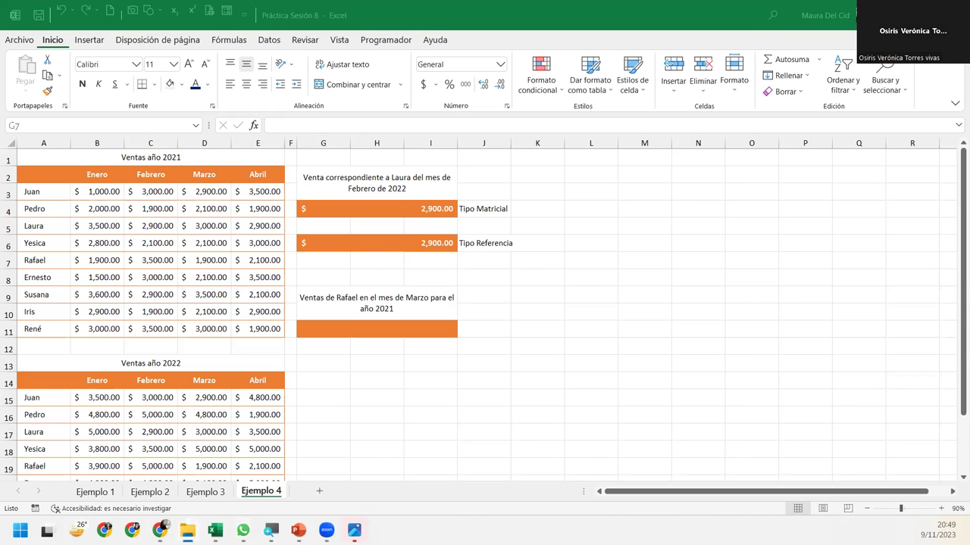
{"action": "key", "text": "alt+Tab"}
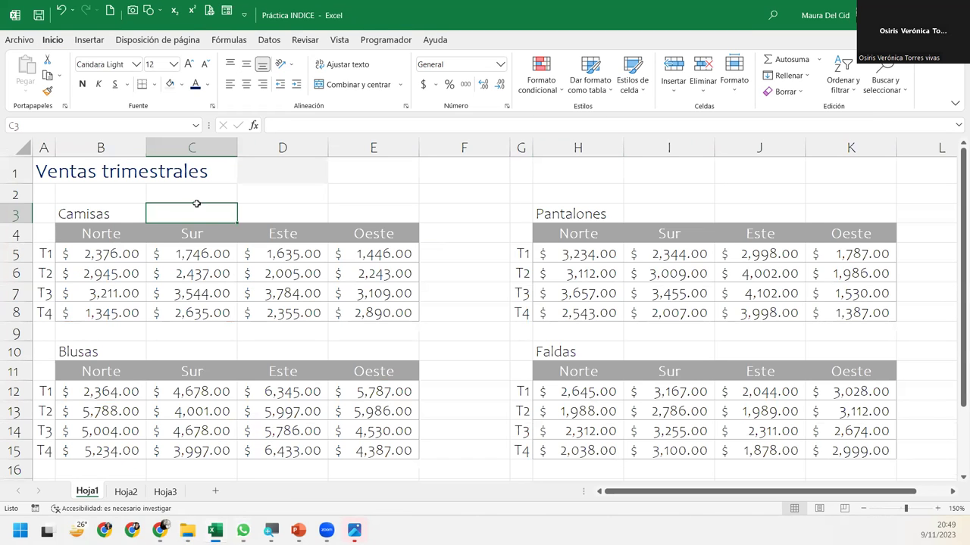
{"action": "left_click", "coordinate": [258, 179]}
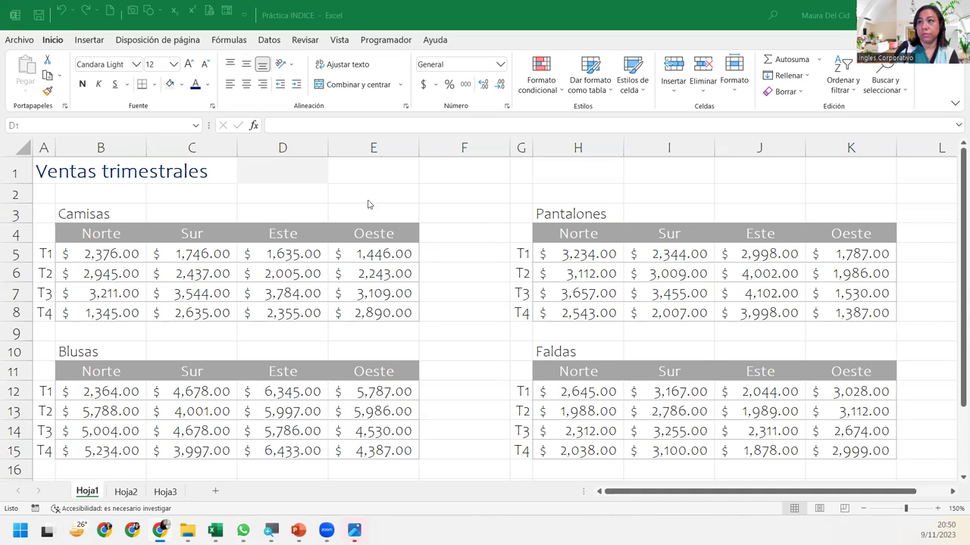
{"action": "left_click", "coordinate": [273, 167]}
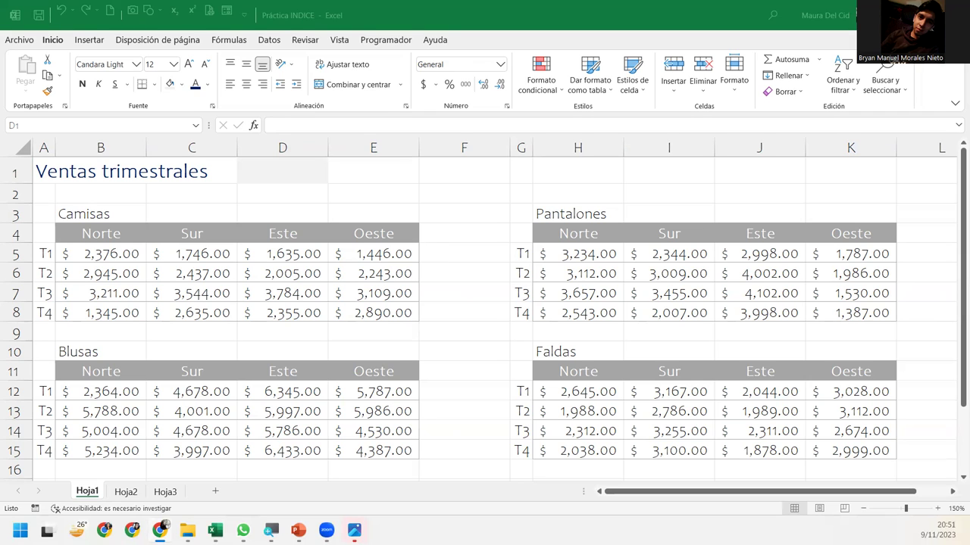
{"action": "left_click", "coordinate": [291, 172]}
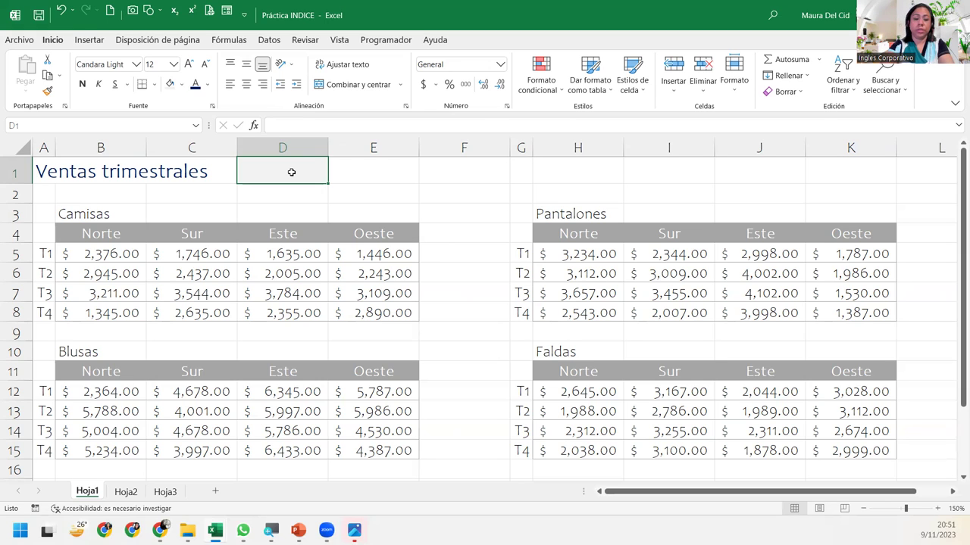
Start =INDICE(( in D1 with the areas B5:E8, H5:K8, B12:E15 and H12:K15
{"action": "type", "text": "=IN"}
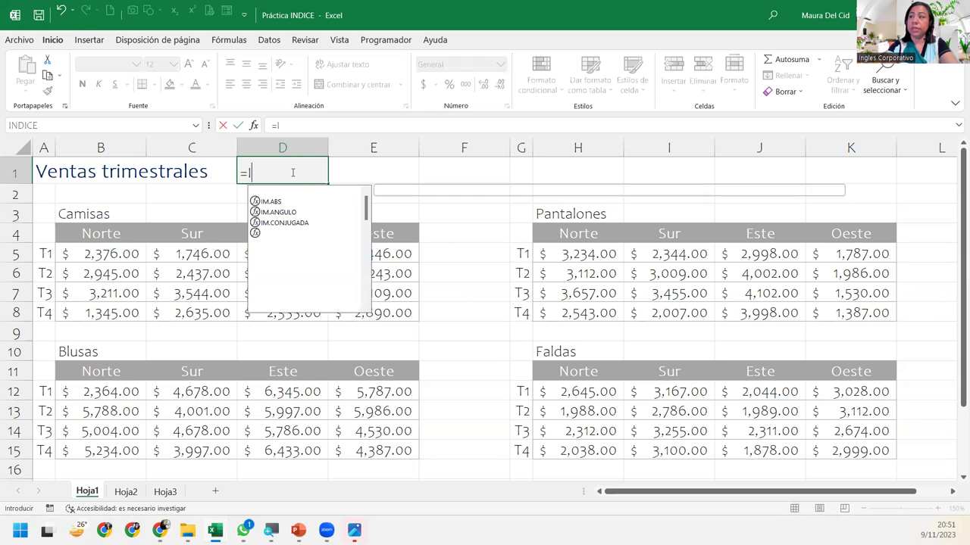
{"action": "type", "text": "DICE("}
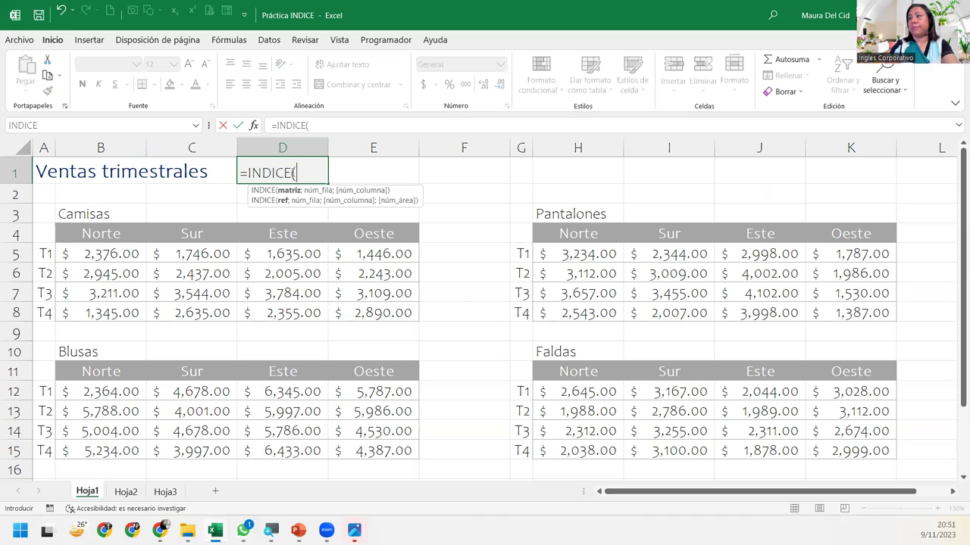
{"action": "type", "text": "("}
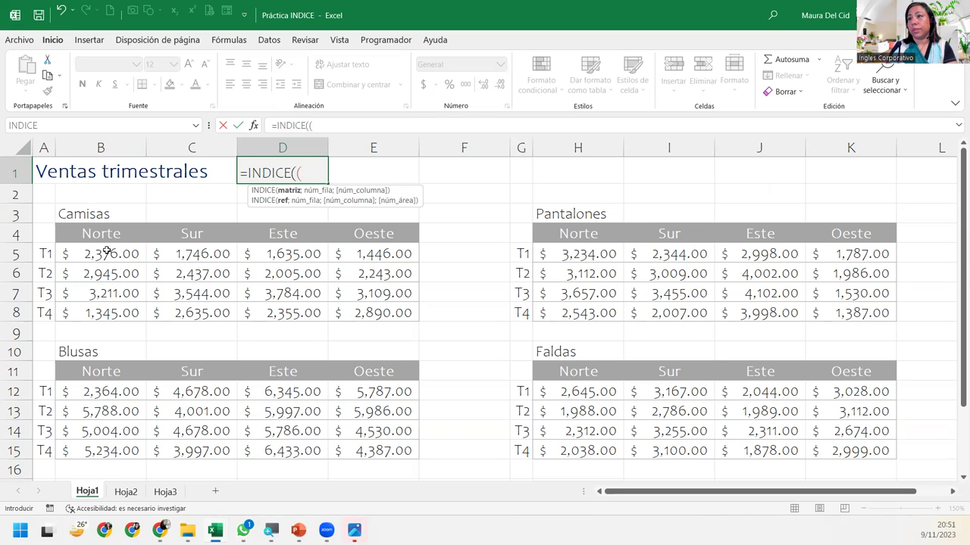
{"action": "left_click_drag", "start_coordinate": [96, 253], "coordinate": [351, 309]}
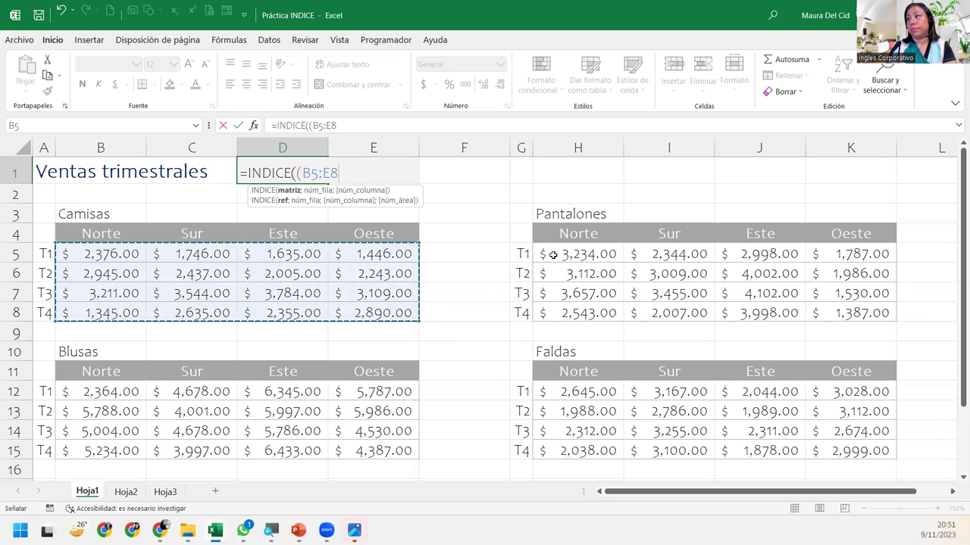
{"action": "type", "text": ";"}
{"action": "left_click_drag", "start_coordinate": [554, 255], "coordinate": [849, 306]}
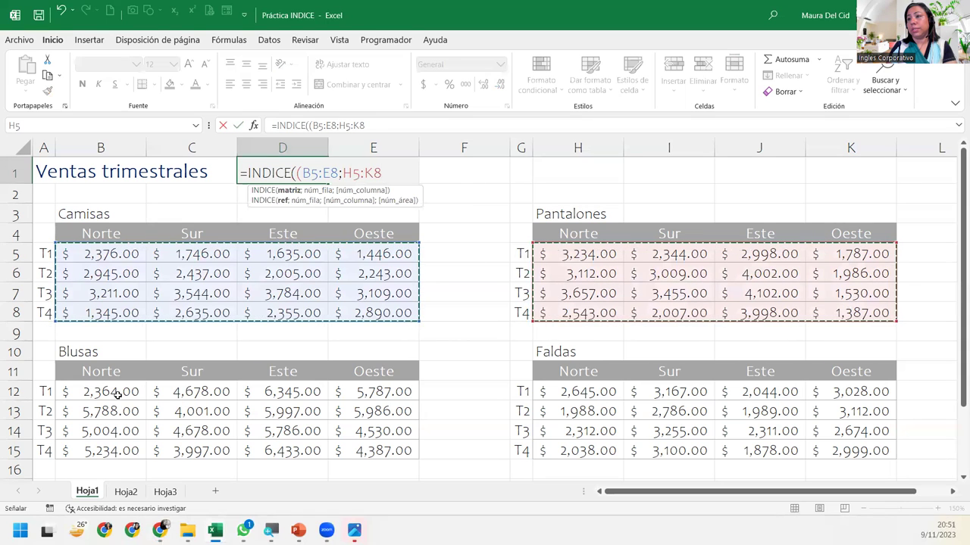
{"action": "type", "text": ";"}
{"action": "left_click_drag", "start_coordinate": [115, 394], "coordinate": [220, 413]}
{"action": "left_click_drag", "start_coordinate": [362, 445], "coordinate": [371, 447]}
{"action": "type", "text": ";"}
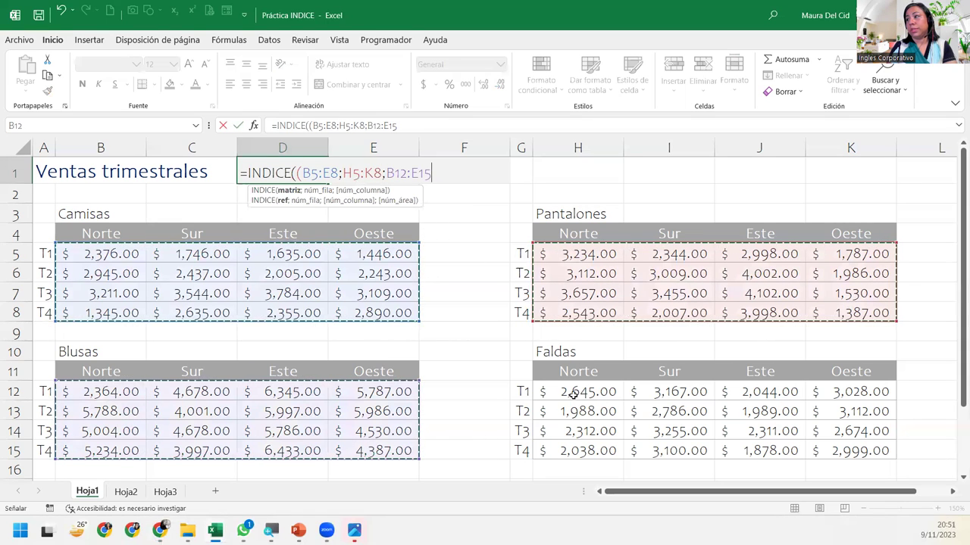
{"action": "left_click", "coordinate": [572, 394]}
{"action": "left_click_drag", "start_coordinate": [637, 406], "coordinate": [854, 447]}
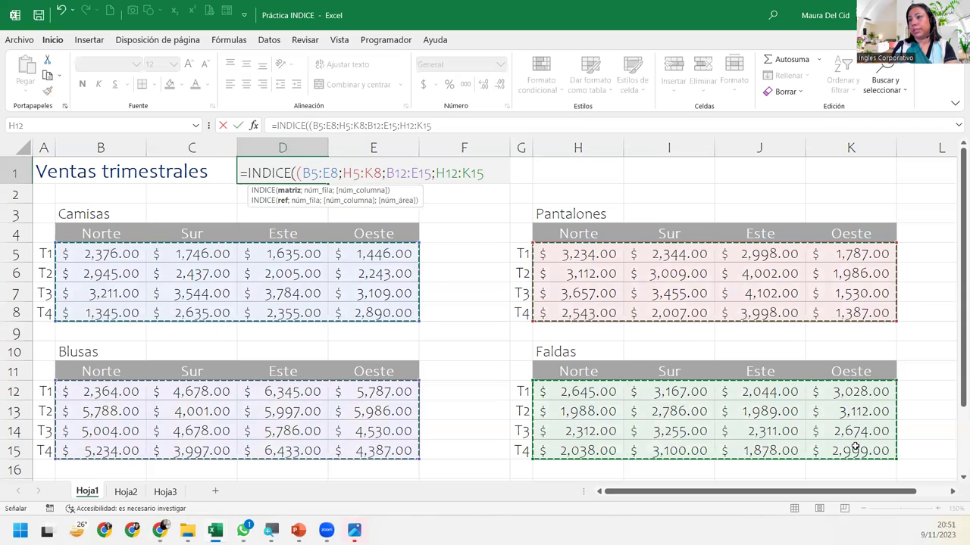
{"action": "type", "text": ")"}
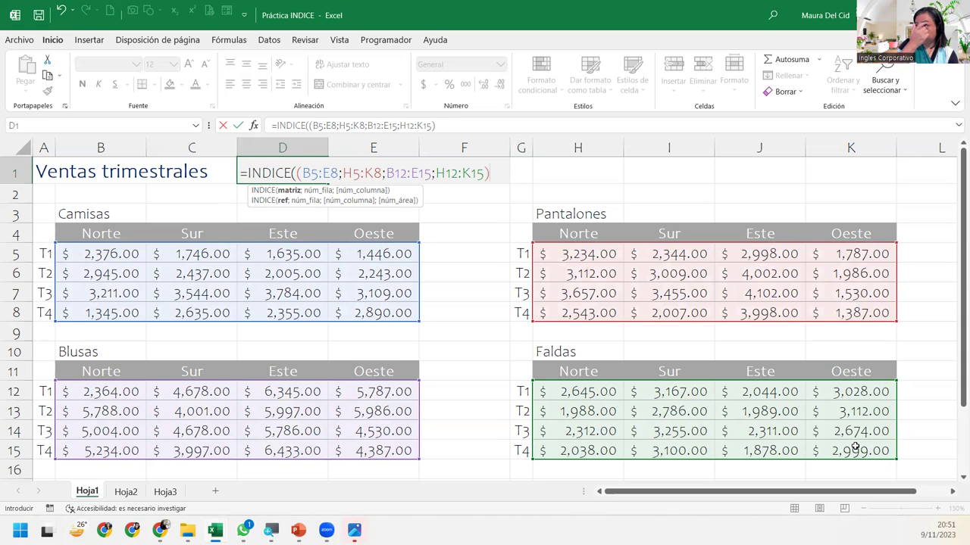
Add row 3, column 2, area 2 to D1's INDICE formula and enter it
{"action": "type", "text": ";"}
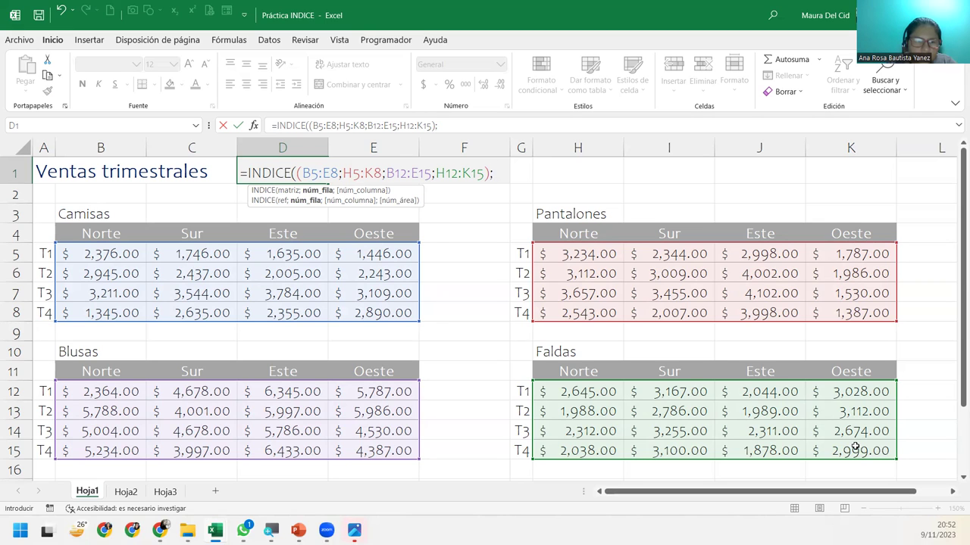
{"action": "type", "text": "3"}
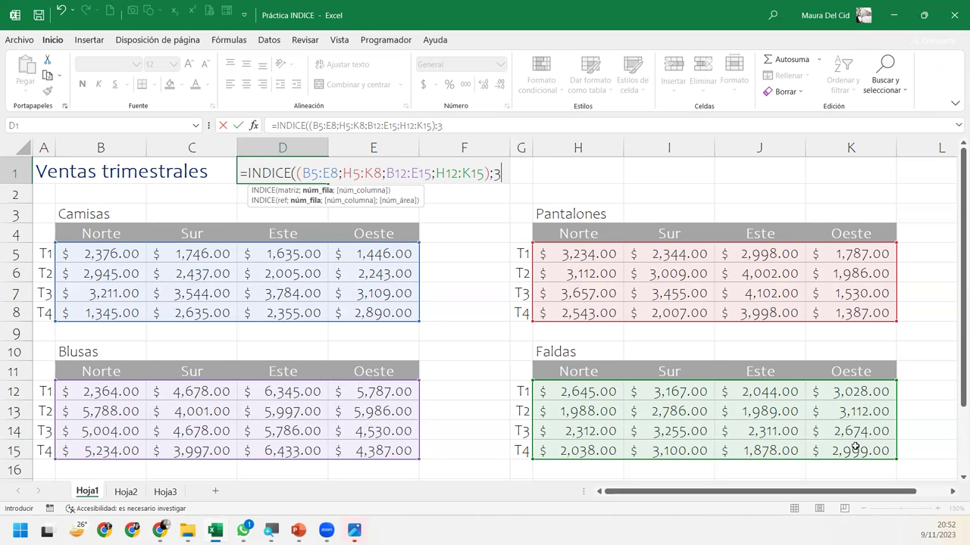
{"action": "type", "text": ";"}
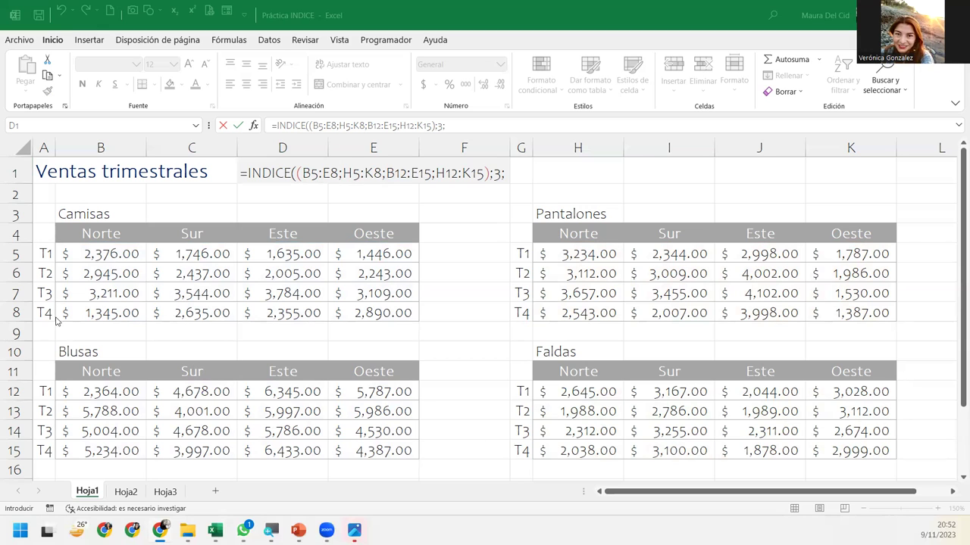
{"action": "left_click", "coordinate": [507, 174]}
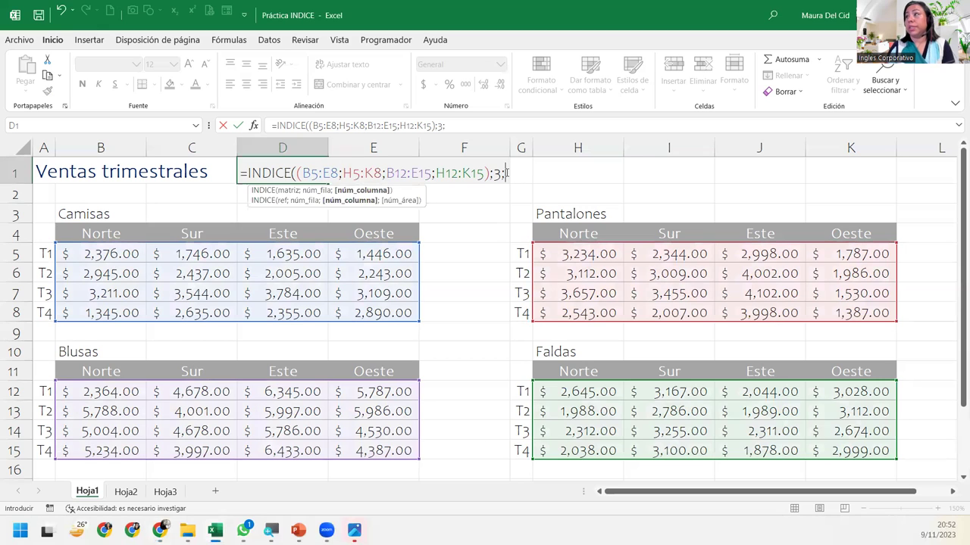
{"action": "type", "text": "2;"}
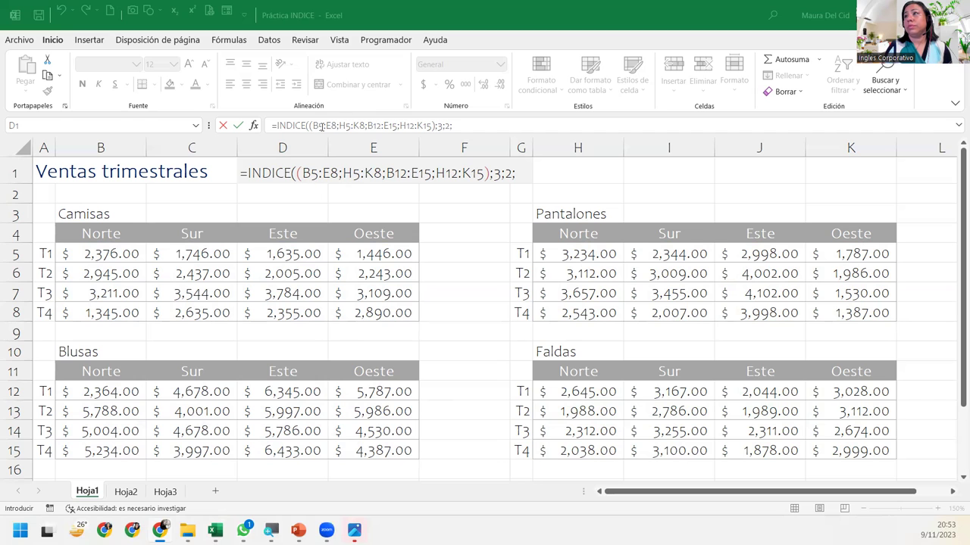
{"action": "left_click", "coordinate": [466, 126]}
{"action": "left_click", "coordinate": [466, 127]}
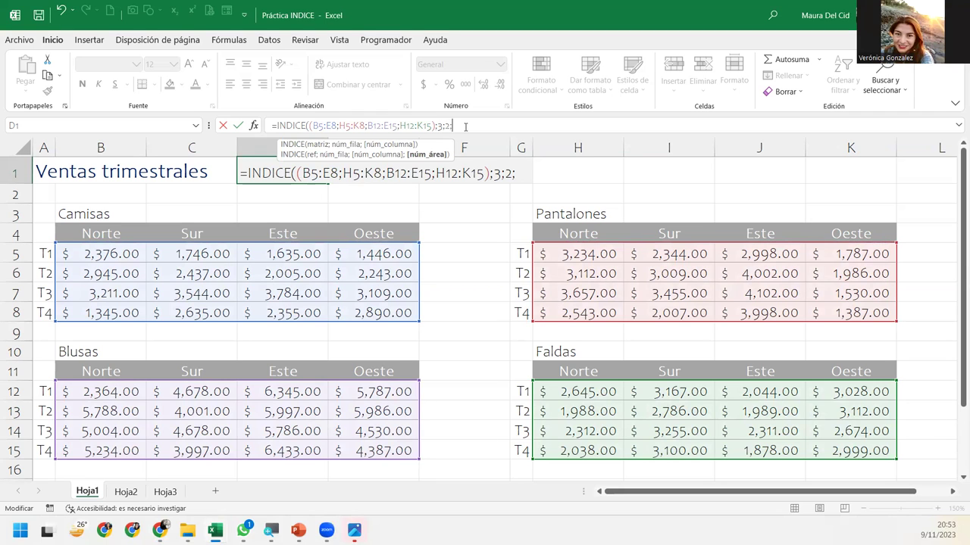
{"action": "type", "text": "2"}
{"action": "type", "text": ")"}
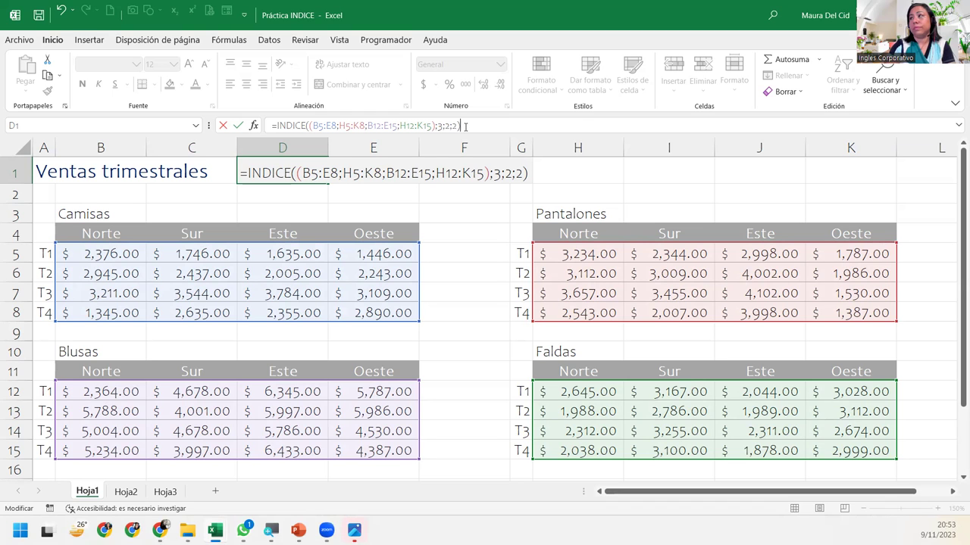
{"action": "key", "text": "Return"}
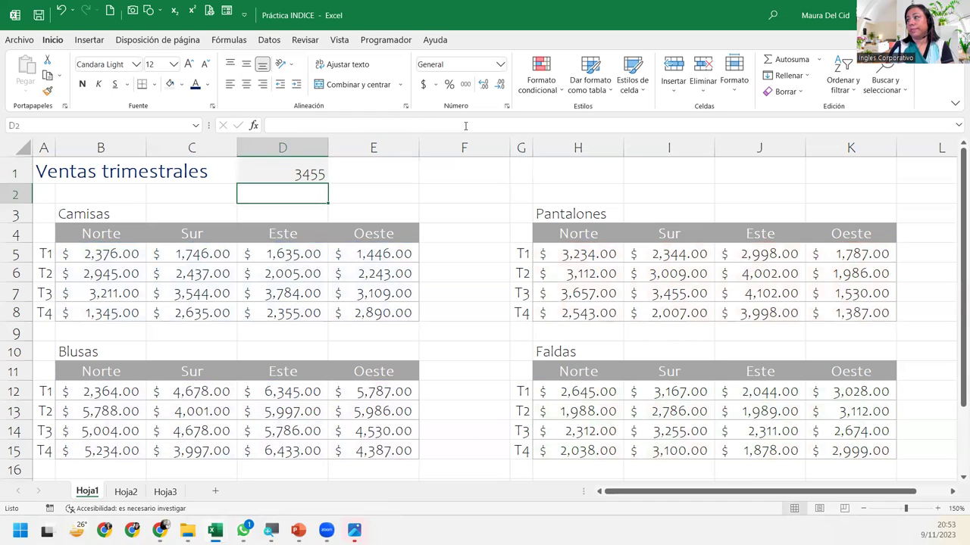
Compare D1 with Pantalones T3 Sur and give D1 the Contabilidad format ($ 3,455.00)
{"action": "left_click", "coordinate": [258, 167]}
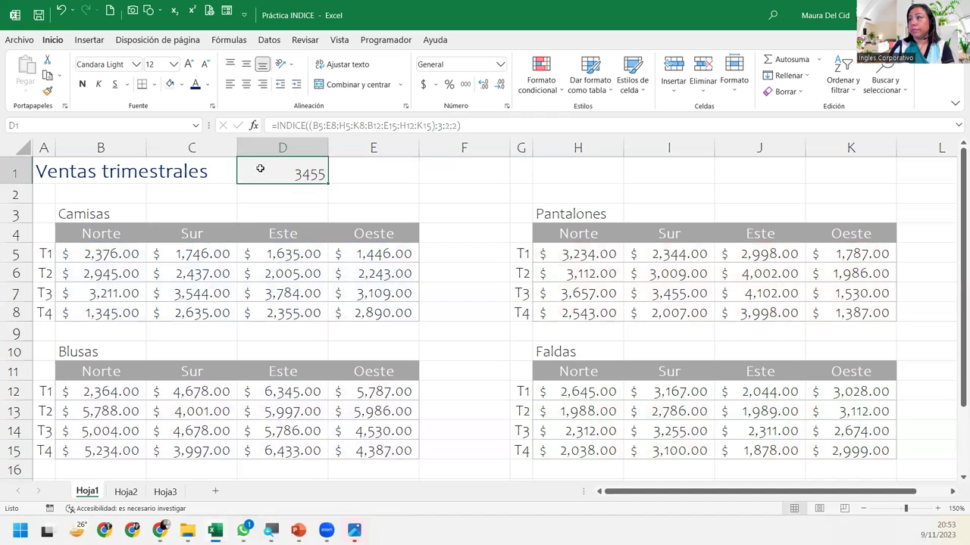
{"action": "left_click", "coordinate": [665, 290]}
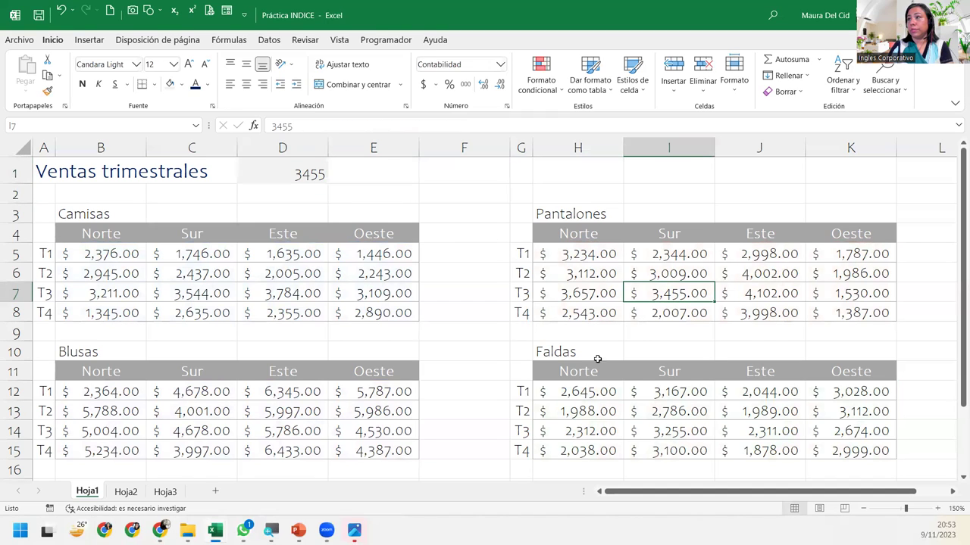
{"action": "left_click", "coordinate": [292, 170]}
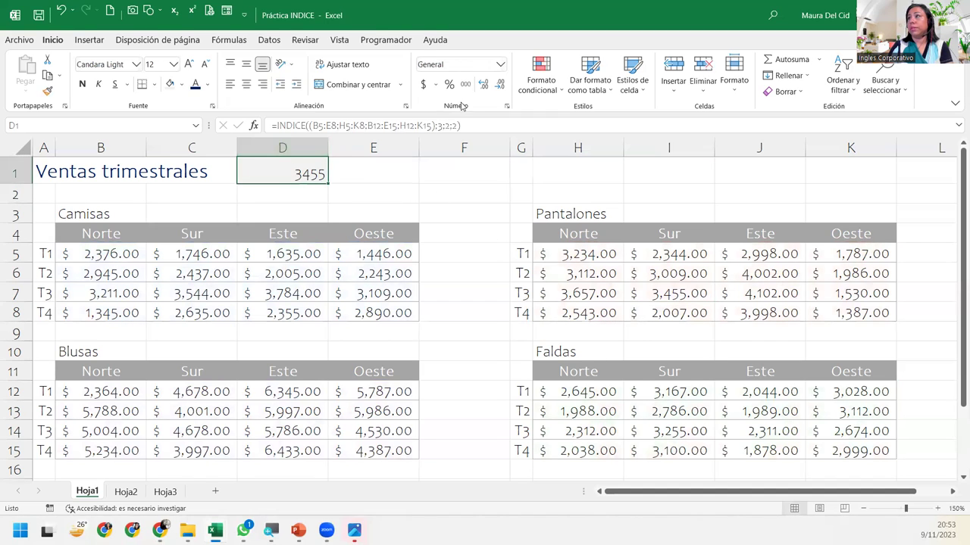
{"action": "left_click", "coordinate": [500, 64]}
{"action": "left_click", "coordinate": [455, 167]}
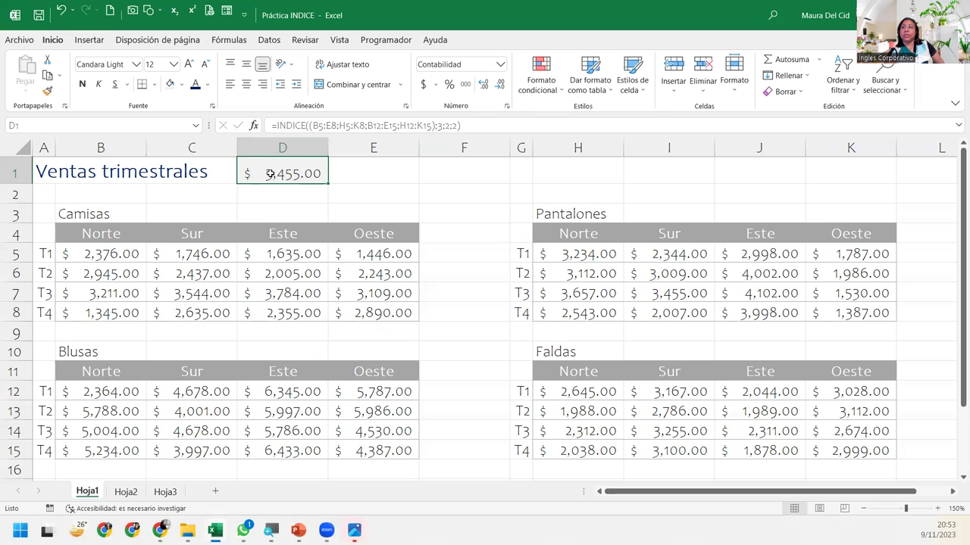
Replace D1's area argument 2 with 4, giving $ 3,255.00 from the Faldas table
{"action": "double_click", "coordinate": [270, 174]}
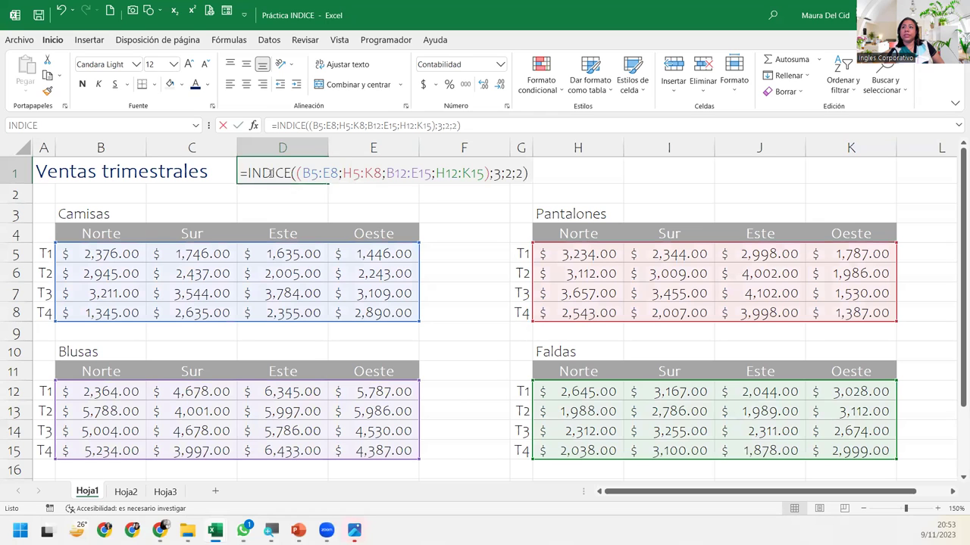
{"action": "left_click", "coordinate": [532, 173]}
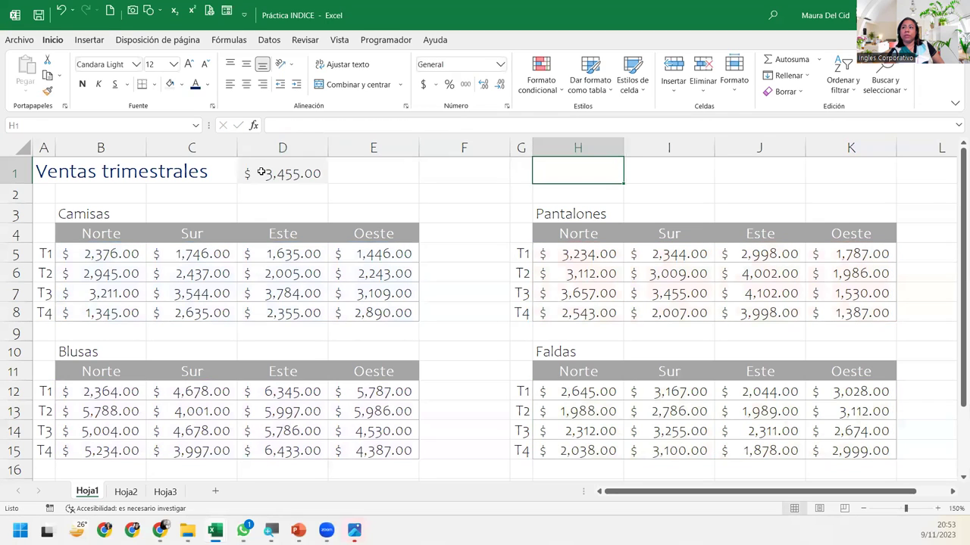
{"action": "double_click", "coordinate": [258, 172]}
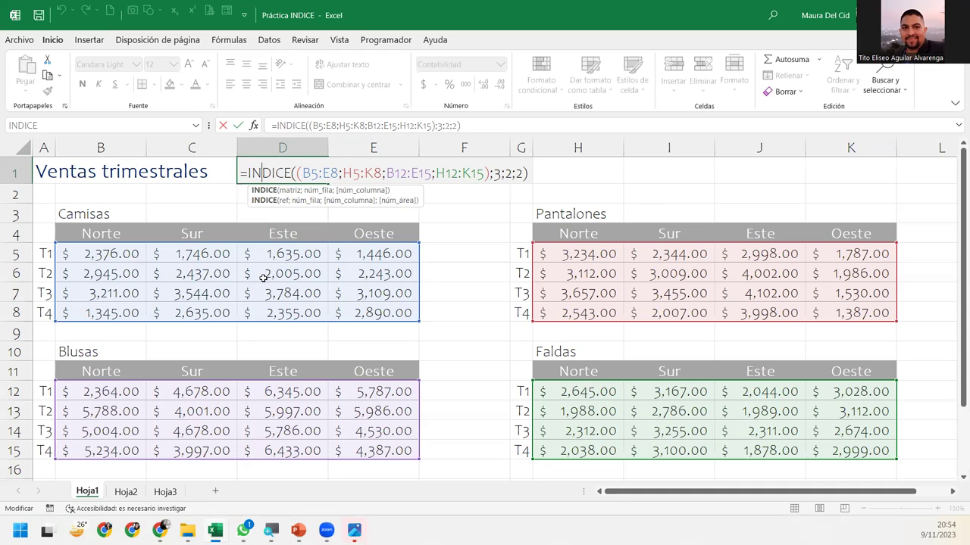
{"action": "key", "text": "End"}
{"action": "key", "text": "Left"}
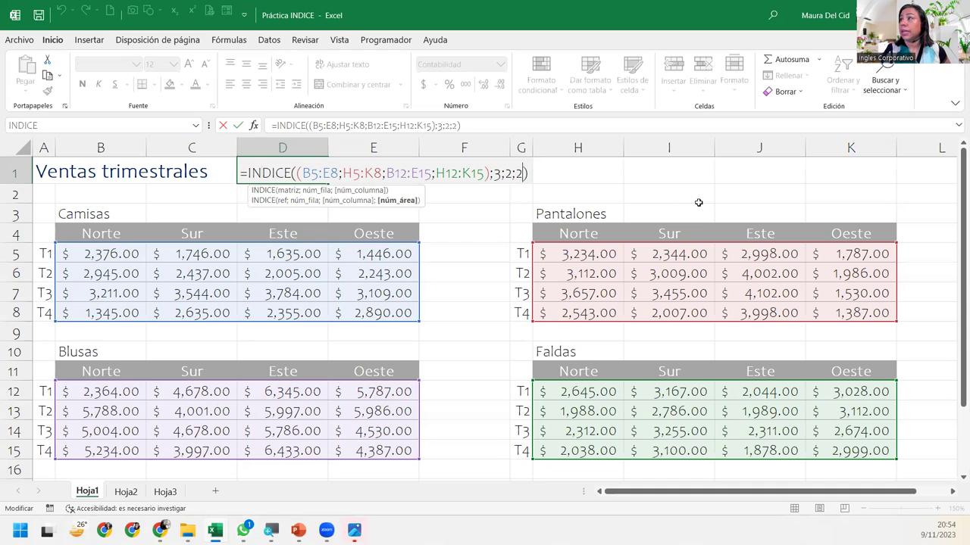
{"action": "key", "text": "BackSpace"}
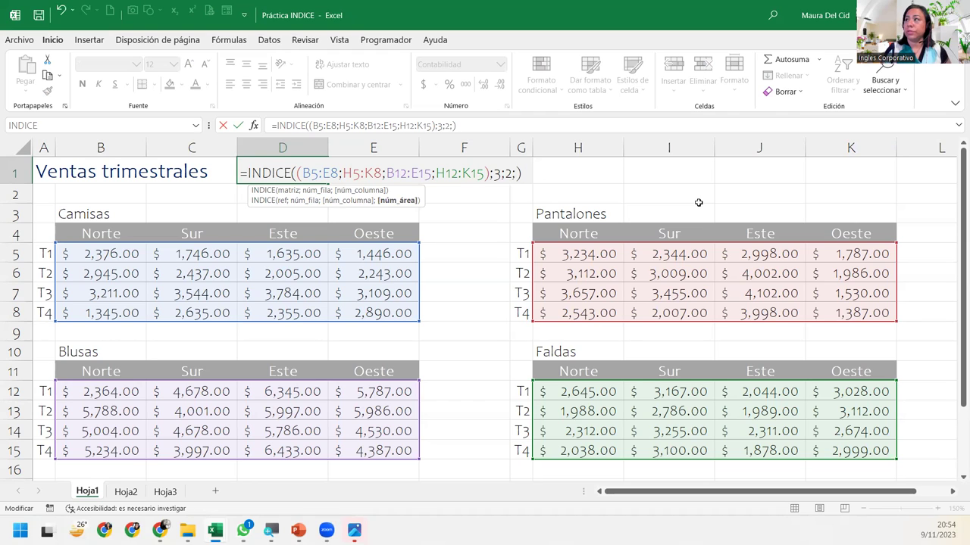
{"action": "type", "text": "4"}
{"action": "key", "text": "Return"}
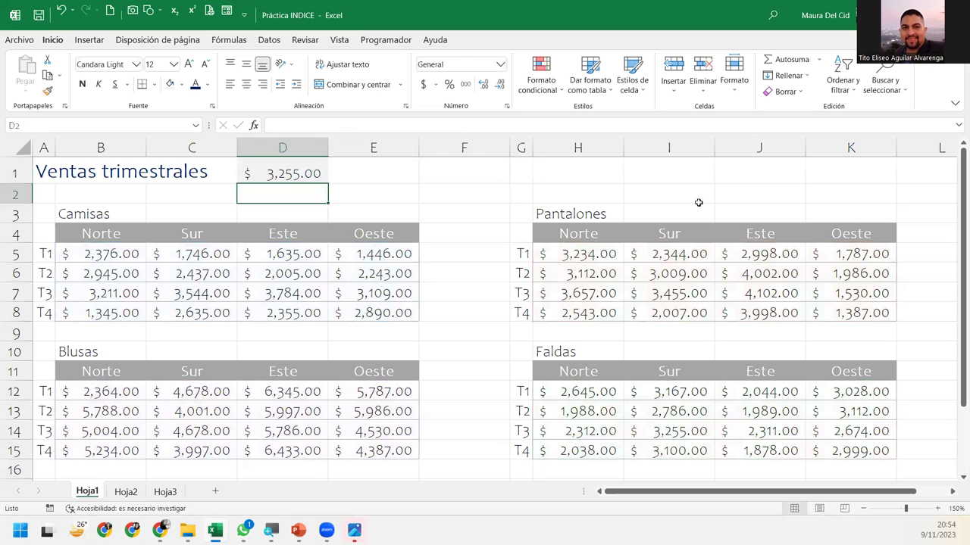
{"action": "left_click", "coordinate": [293, 168]}
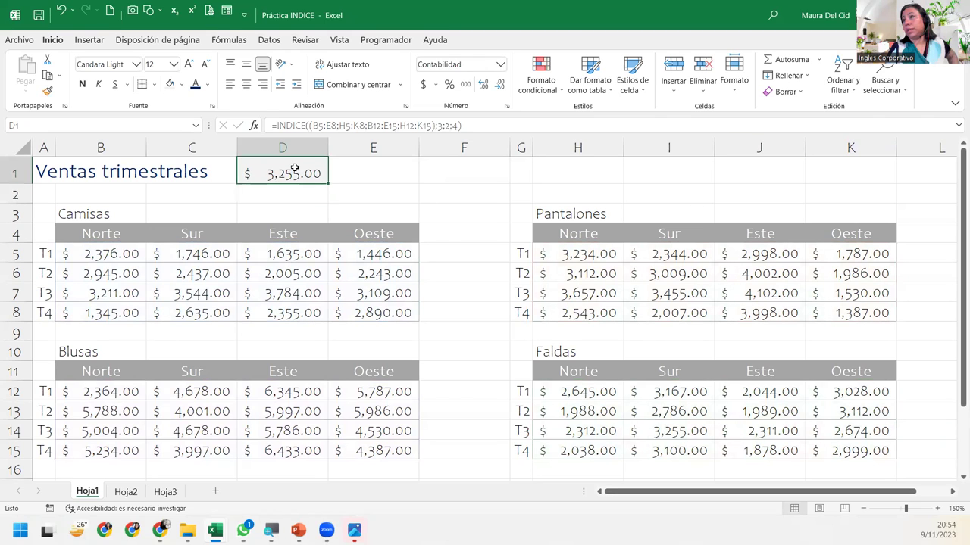
{"action": "left_click_drag", "start_coordinate": [517, 431], "coordinate": [871, 430]}
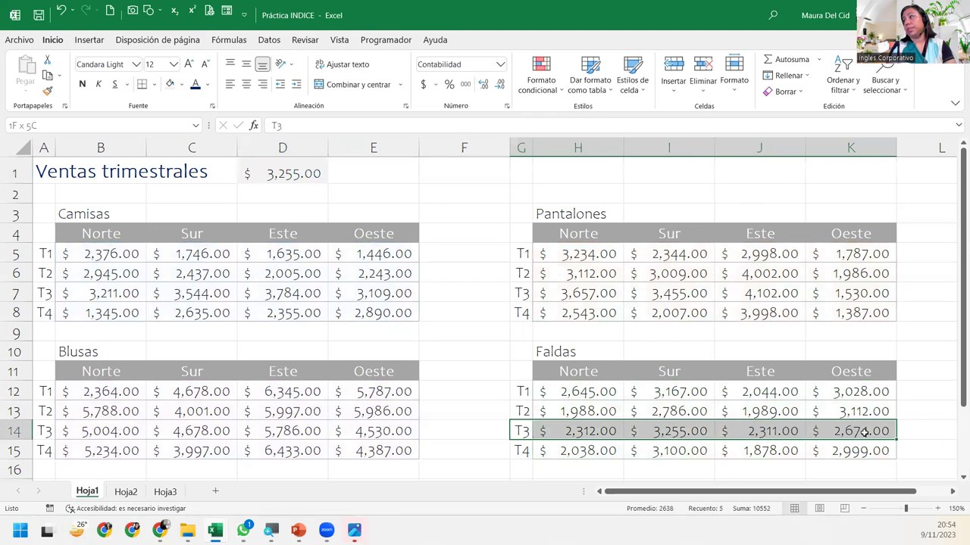
{"action": "left_click_drag", "start_coordinate": [673, 372], "coordinate": [684, 448], "text": "ctrl"}
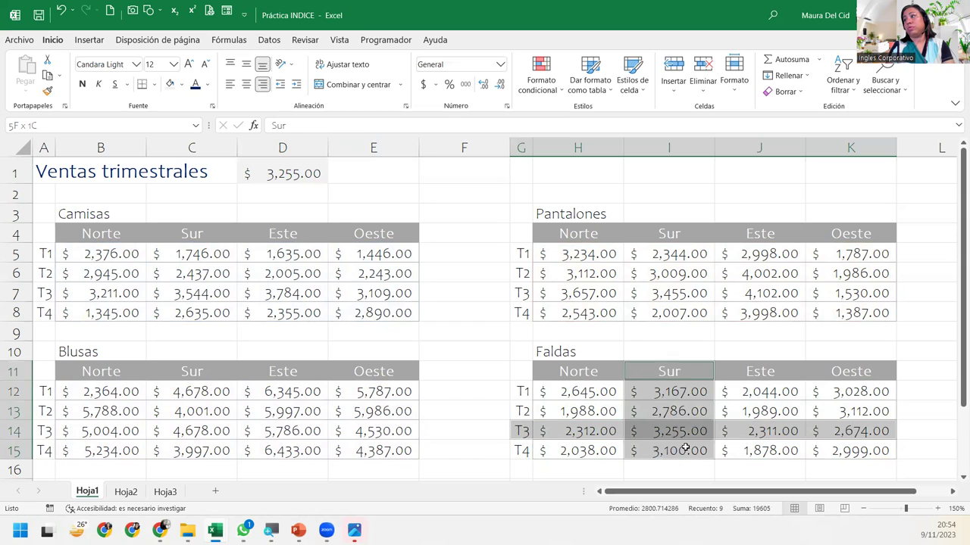
{"action": "left_click", "coordinate": [678, 431], "text": "ctrl"}
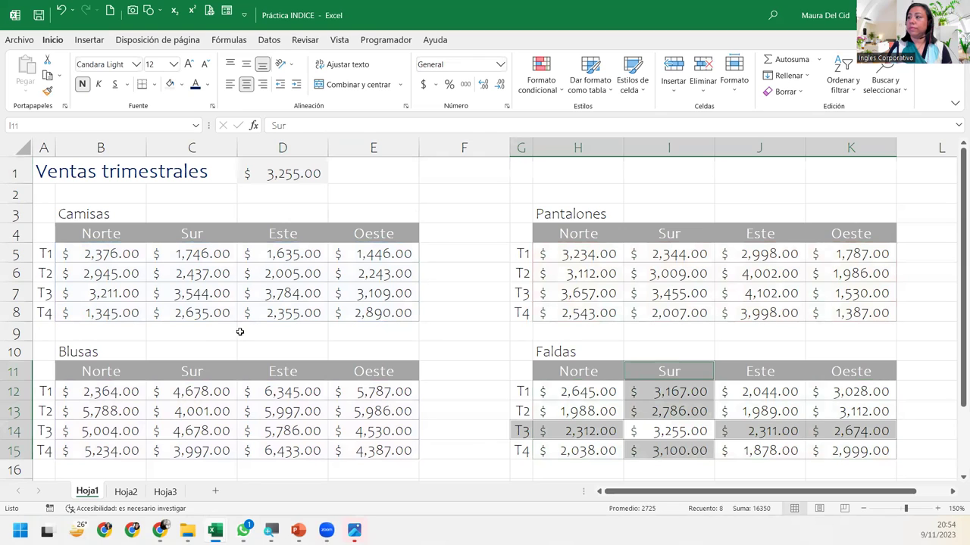
{"action": "left_click", "coordinate": [294, 178]}
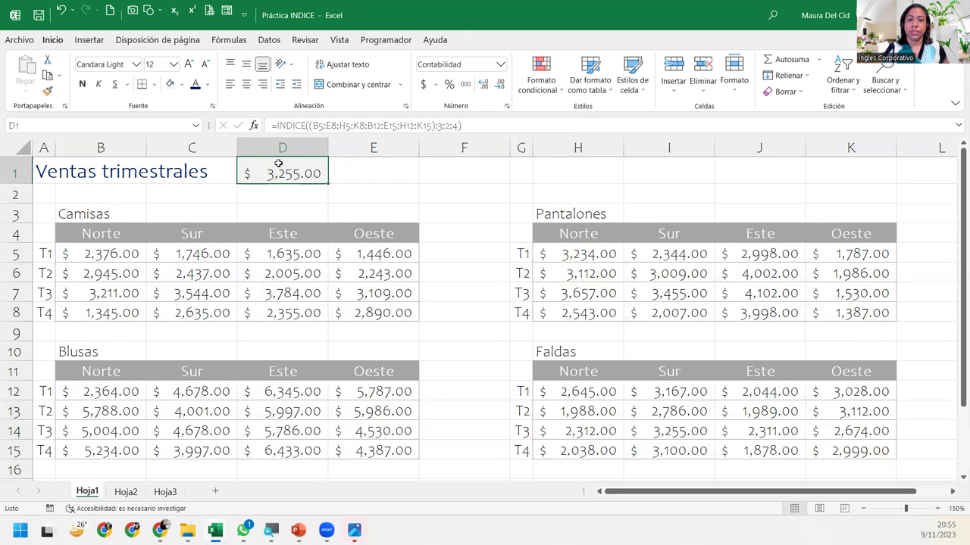
Set D1's INDICE arguments to row 4, column 4, area 1, returning $ 2,890.00
{"action": "double_click", "coordinate": [279, 164]}
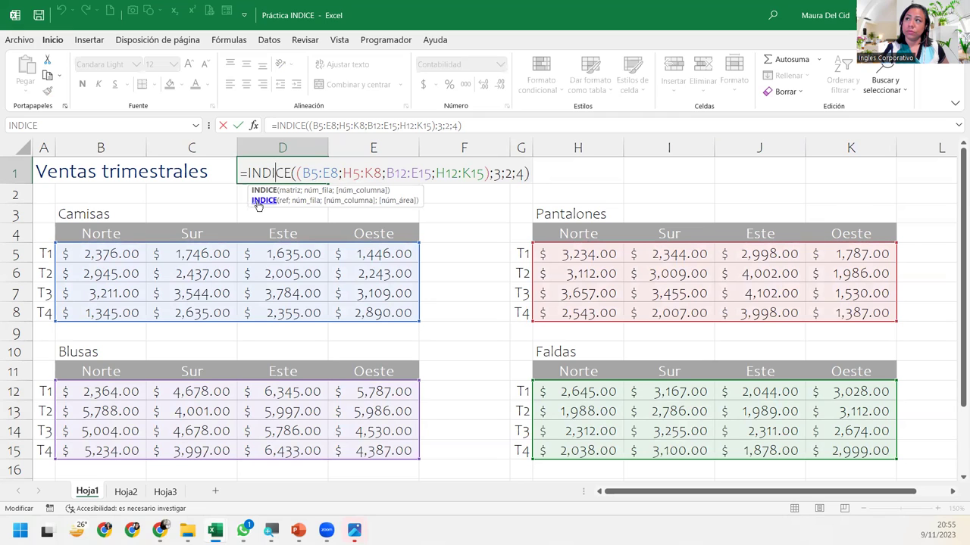
{"action": "left_click", "coordinate": [283, 201]}
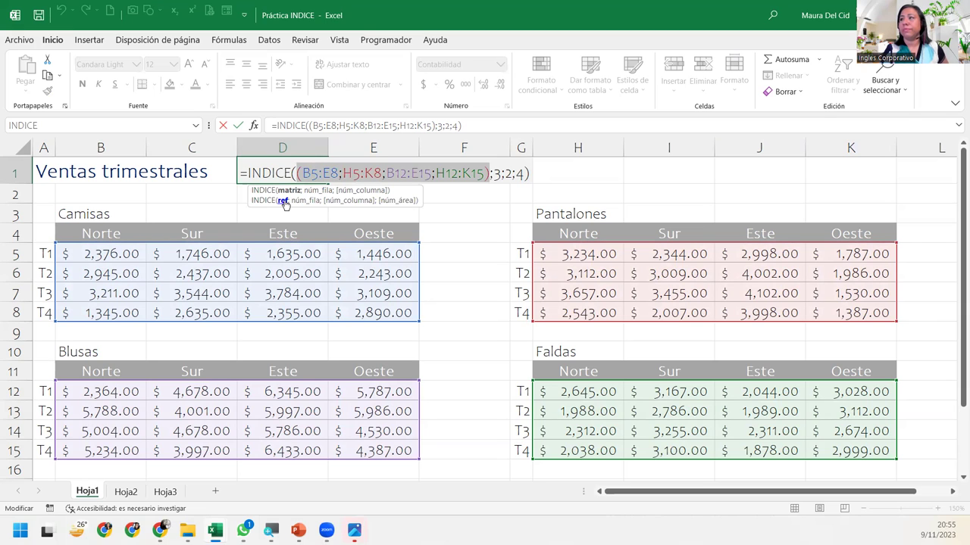
{"action": "left_click", "coordinate": [300, 201]}
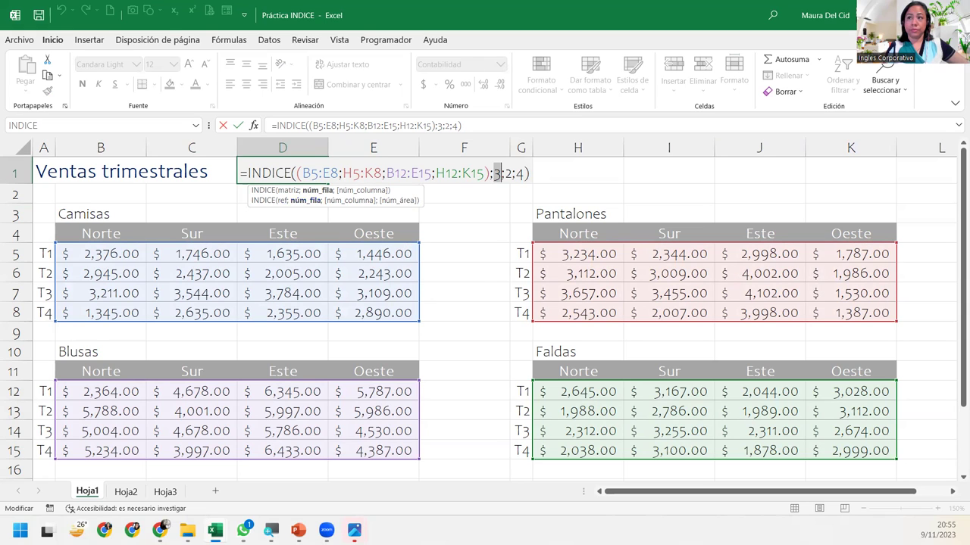
{"action": "key", "text": "alt+Tab"}
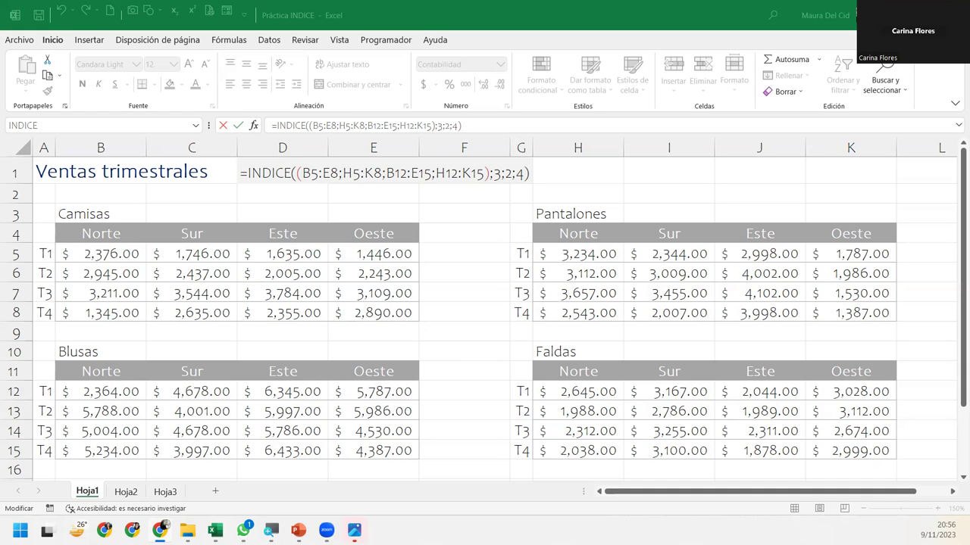
{"action": "left_click", "coordinate": [506, 173]}
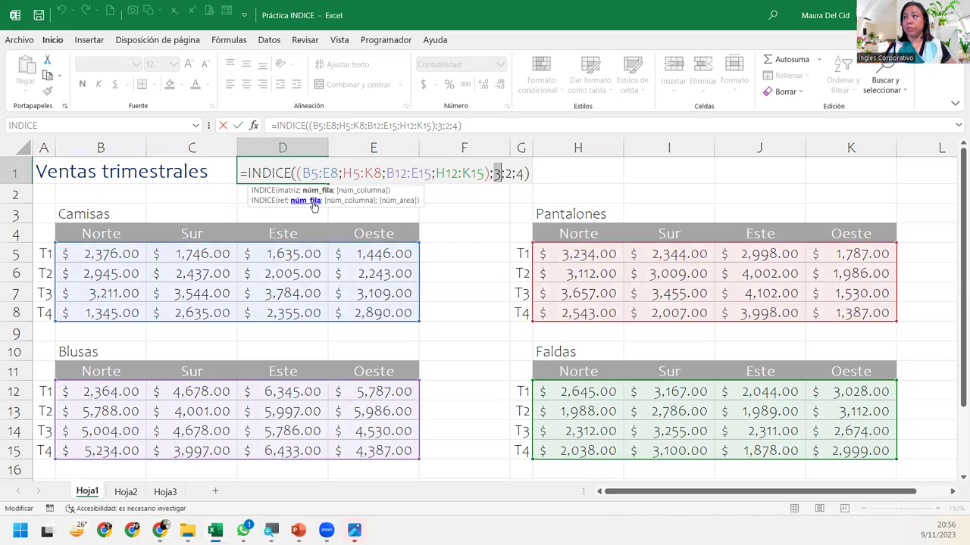
{"action": "type", "text": "4"}
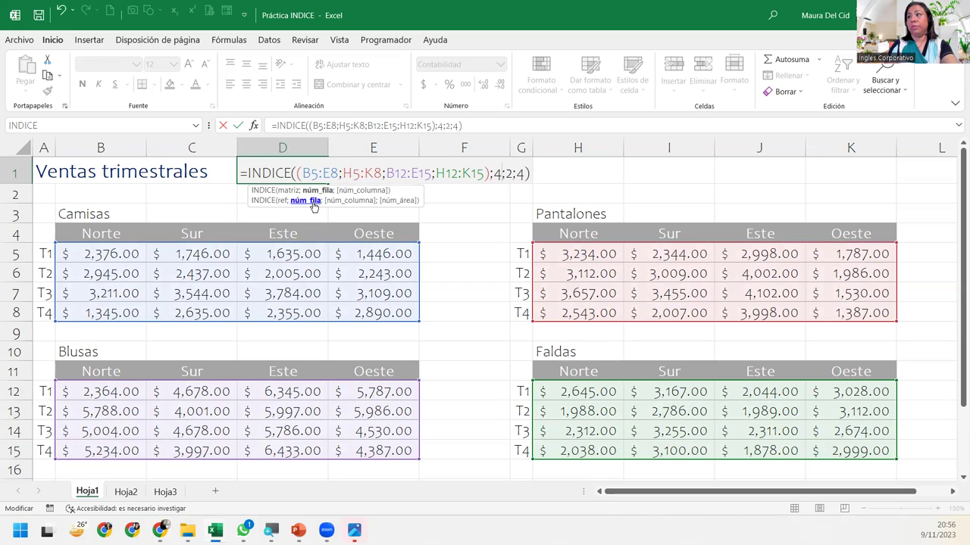
{"action": "left_click", "coordinate": [339, 201]}
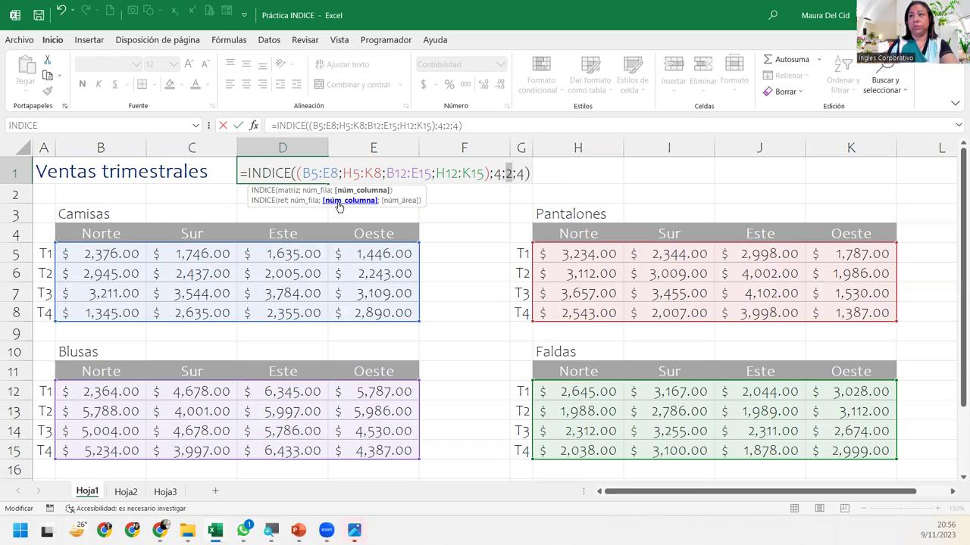
{"action": "type", "text": "4"}
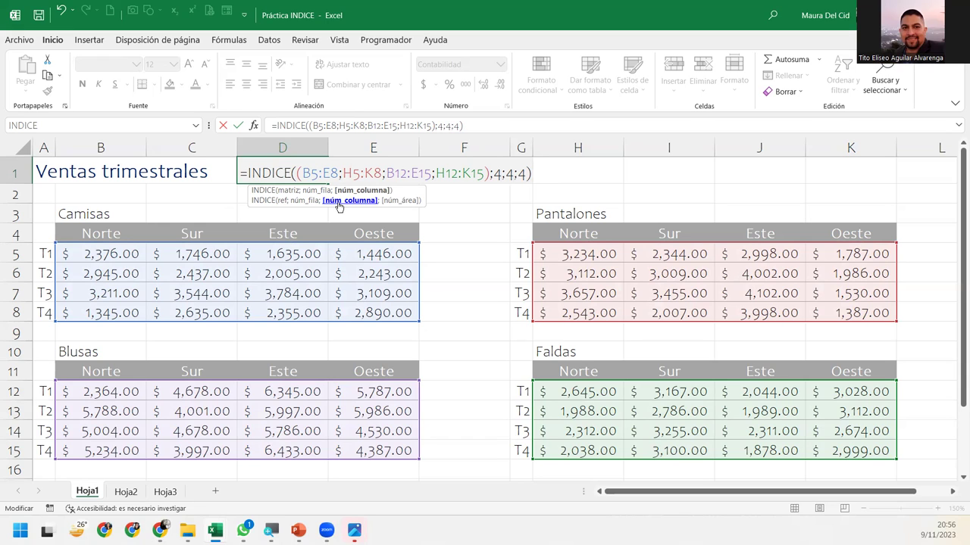
{"action": "left_click", "coordinate": [401, 201]}
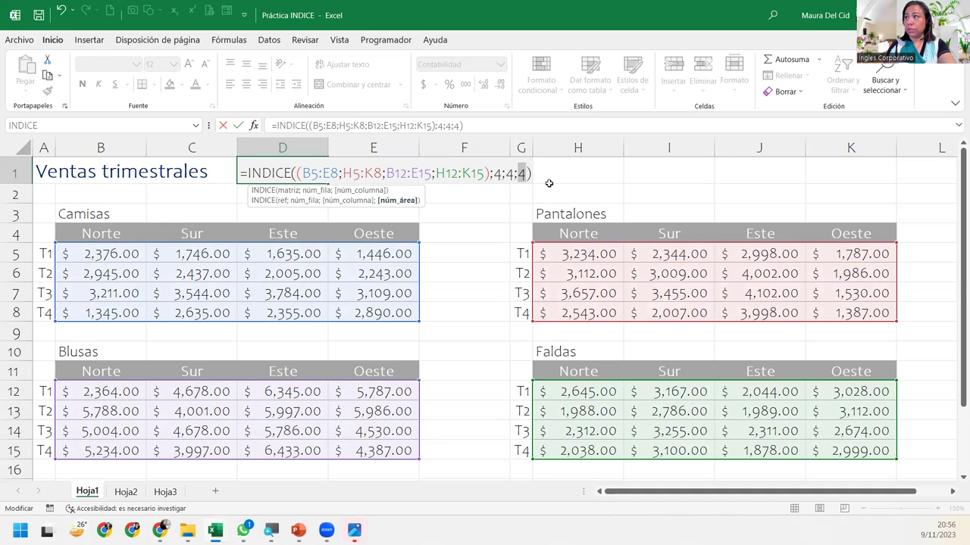
{"action": "type", "text": "1"}
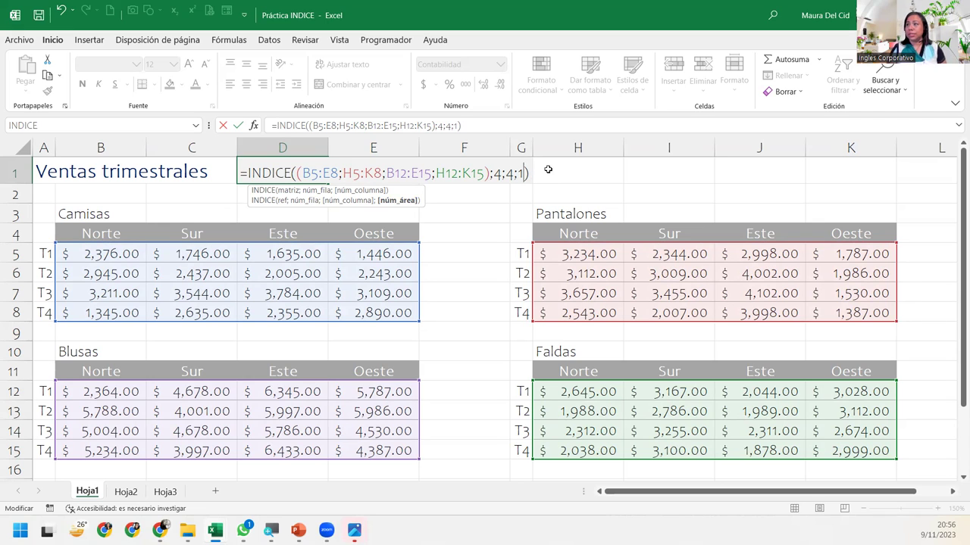
{"action": "key", "text": "Return"}
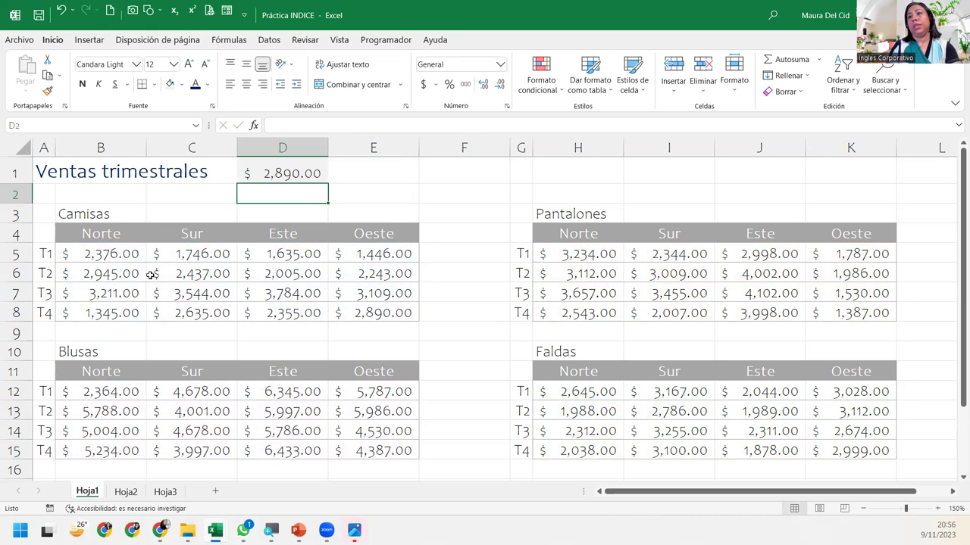
{"action": "left_click_drag", "start_coordinate": [74, 311], "coordinate": [376, 313]}
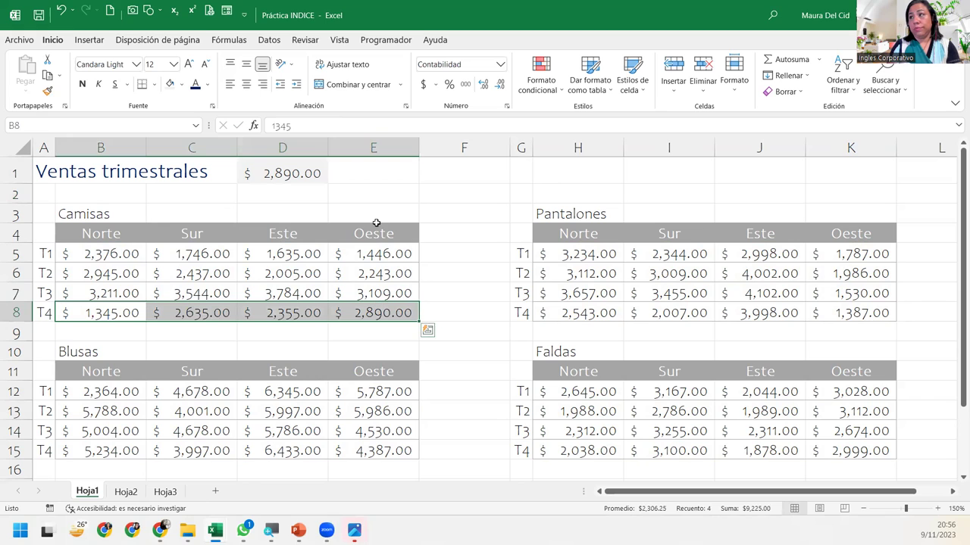
{"action": "left_click_drag", "start_coordinate": [377, 223], "coordinate": [378, 313], "text": "ctrl"}
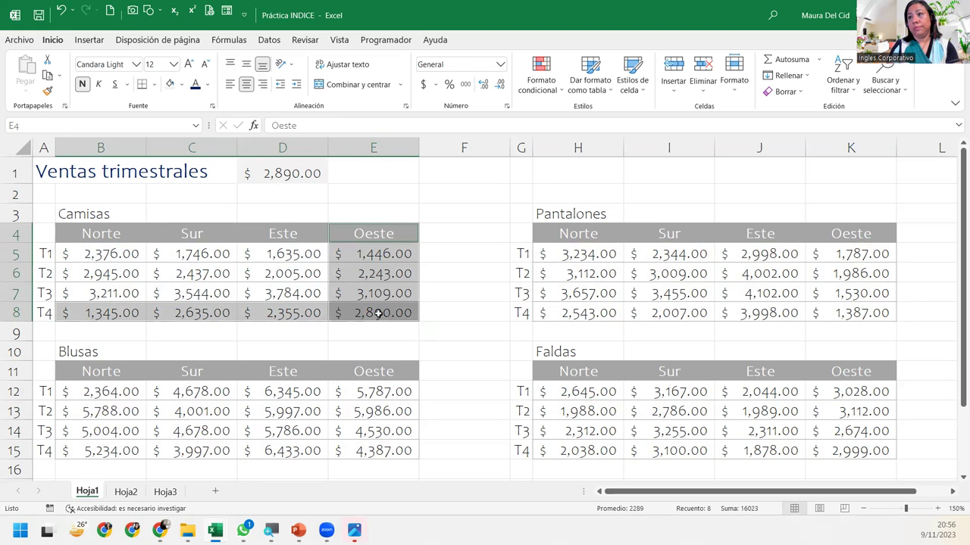
{"action": "left_click", "coordinate": [378, 314], "text": "ctrl"}
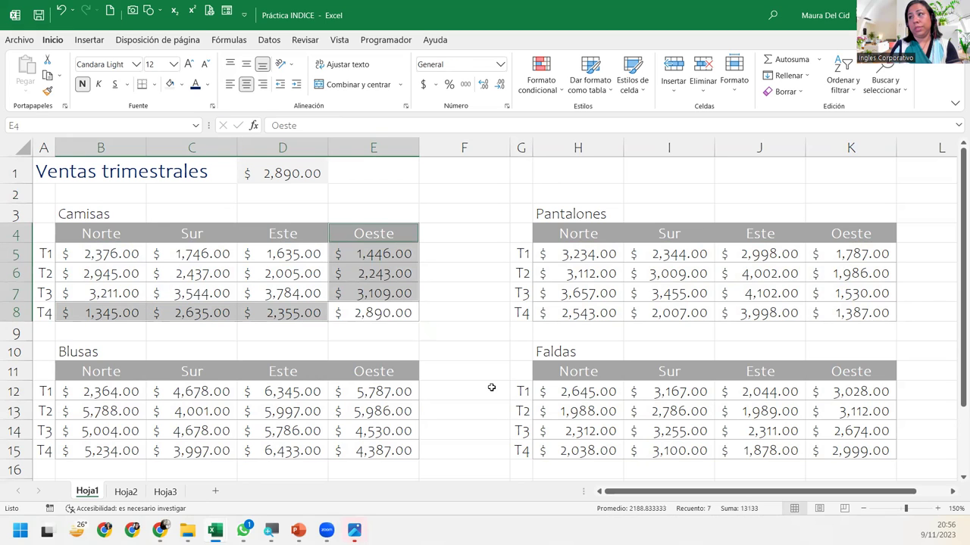
{"action": "left_click", "coordinate": [299, 174], "text": "ctrl"}
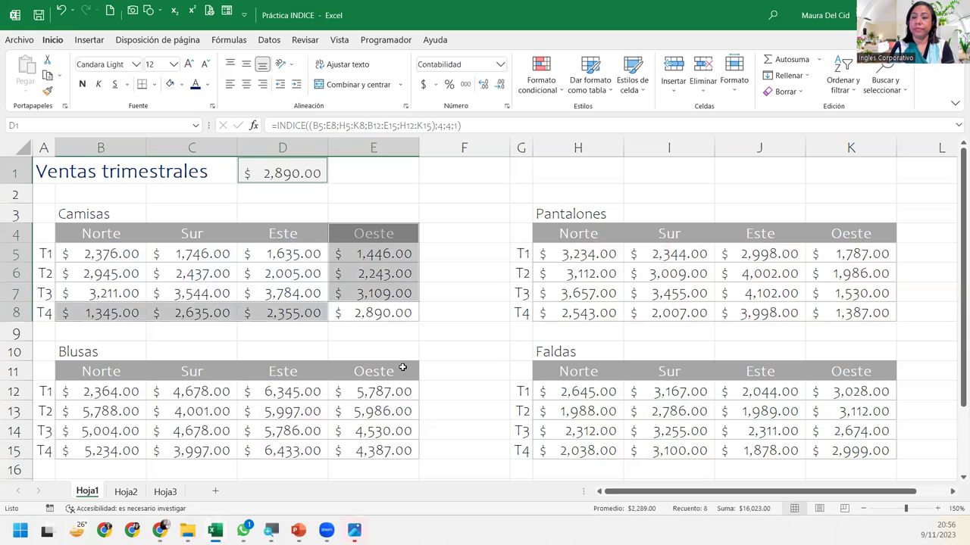
{"action": "left_click", "coordinate": [399, 187]}
{"action": "left_click", "coordinate": [384, 170]}
{"action": "left_click", "coordinate": [473, 177]}
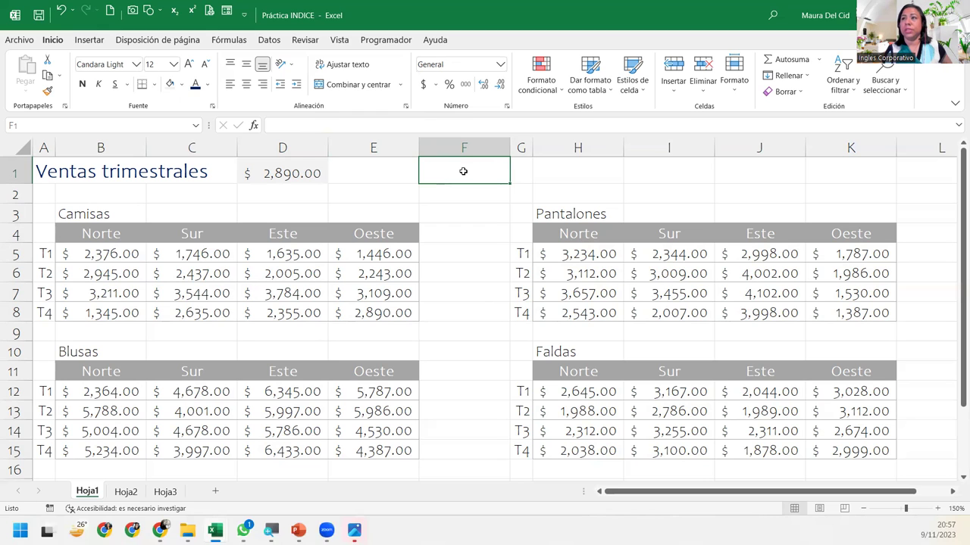
Review the four colour-coded ranges of D1's ;4;4;1 INDICE formula and confirm it
{"action": "left_click", "coordinate": [267, 174]}
{"action": "double_click", "coordinate": [270, 173]}
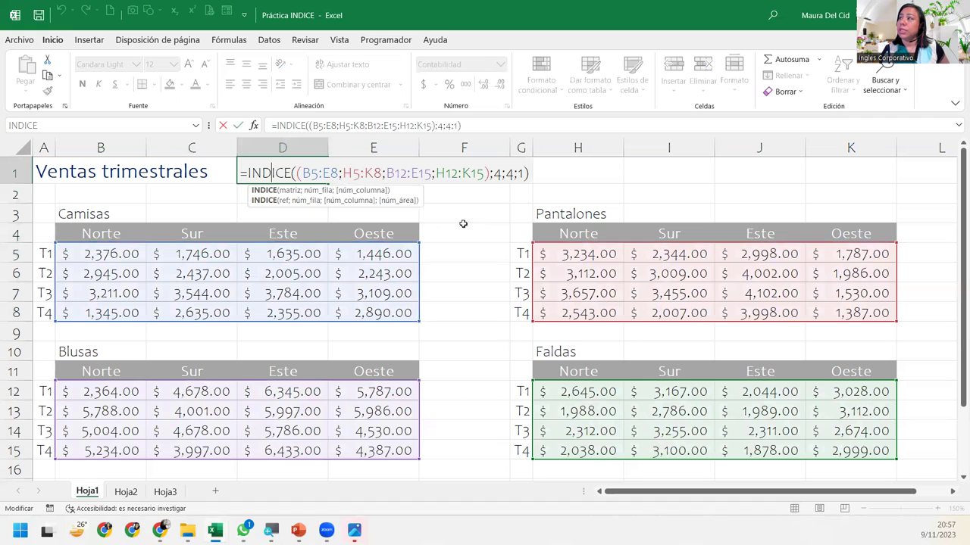
{"action": "left_click", "coordinate": [529, 174]}
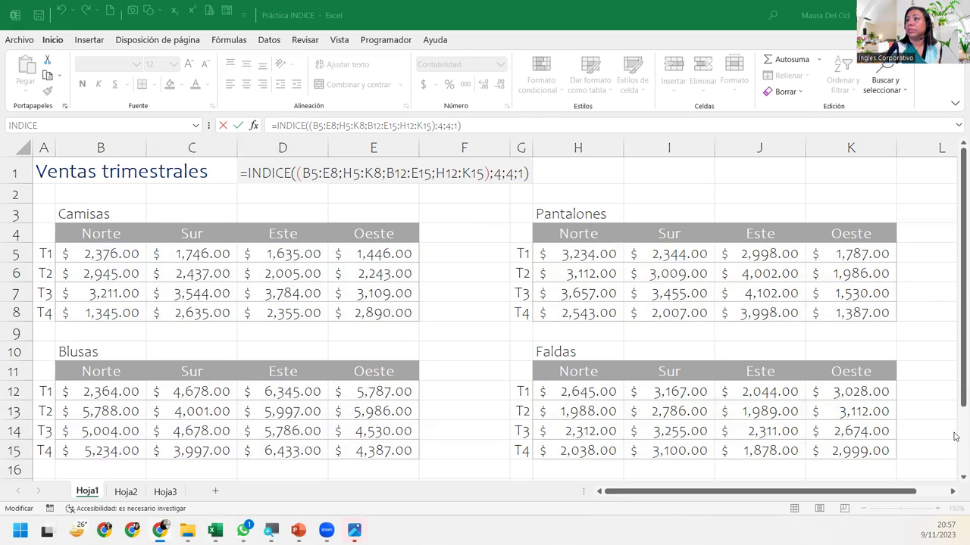
{"action": "left_click", "coordinate": [531, 173]}
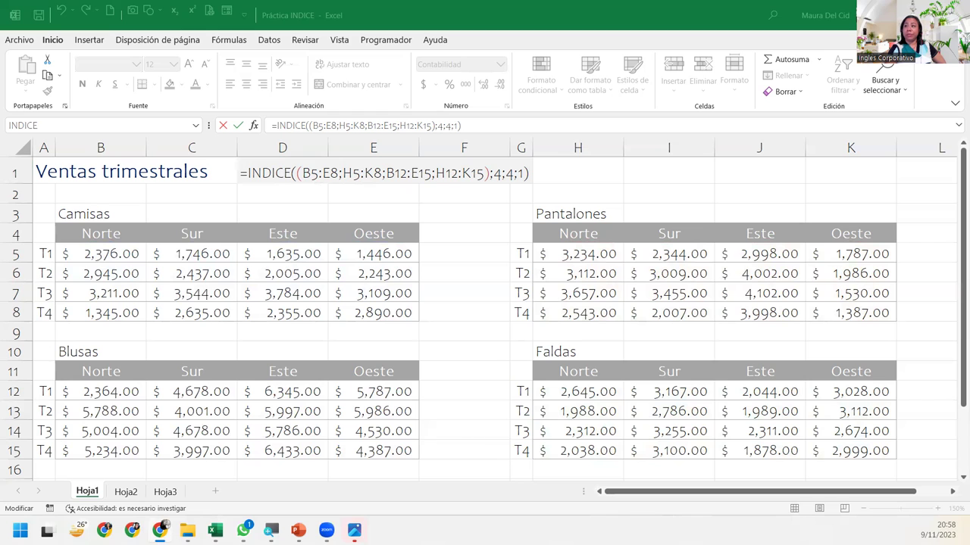
{"action": "double_click", "coordinate": [309, 173]}
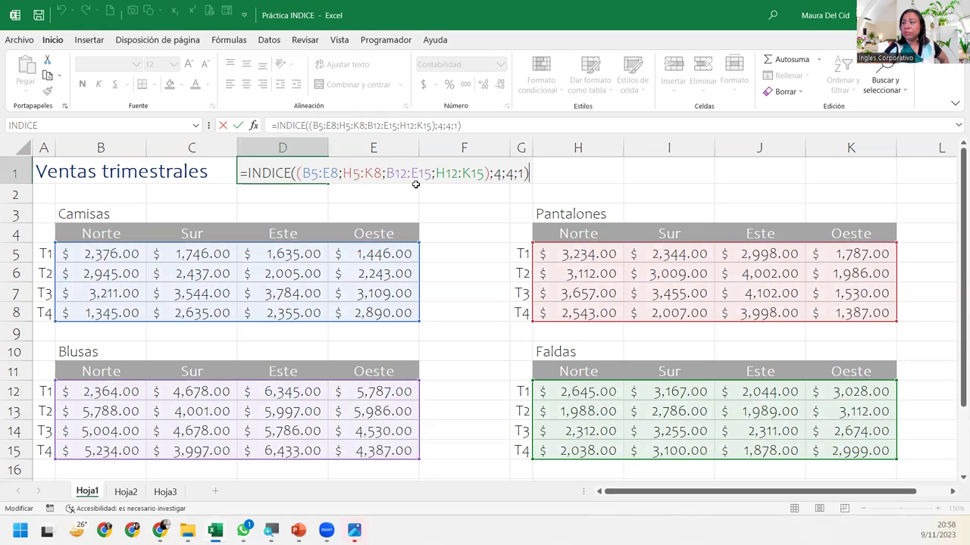
{"action": "key", "text": "Return"}
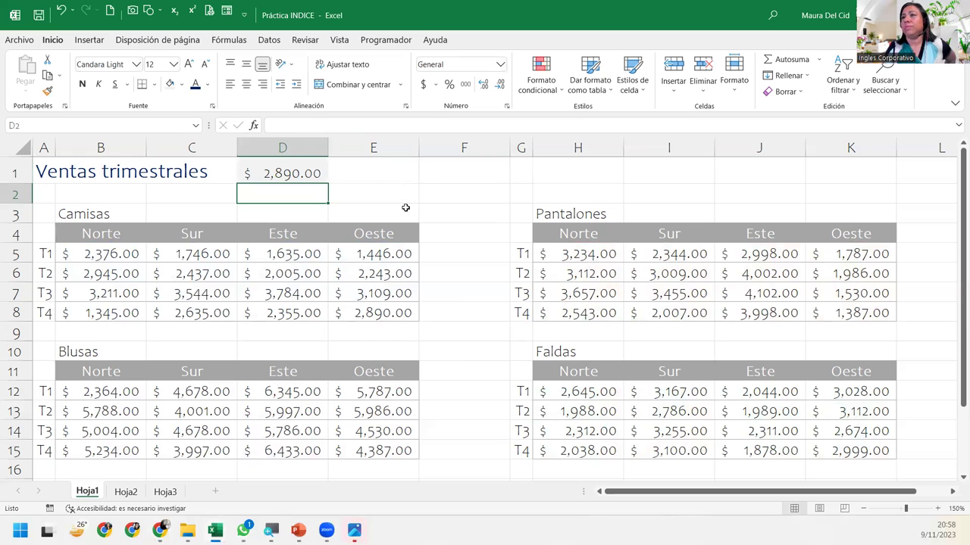
Scroll to the Faldas table and select cell H19 below it
{"action": "scroll", "coordinate": [705, 424], "scroll_direction": "down", "scroll_amount": 1}
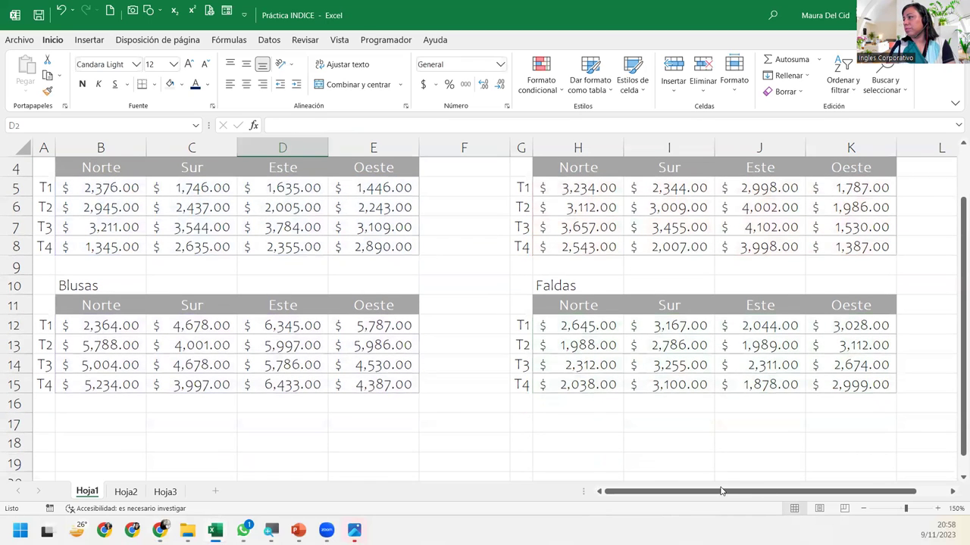
{"action": "left_click", "coordinate": [953, 492]}
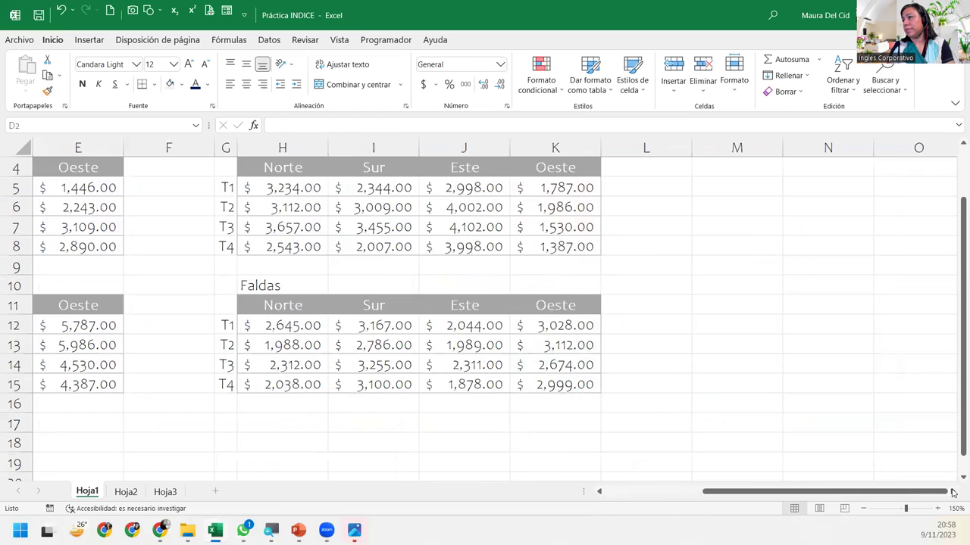
{"action": "left_click", "coordinate": [953, 491]}
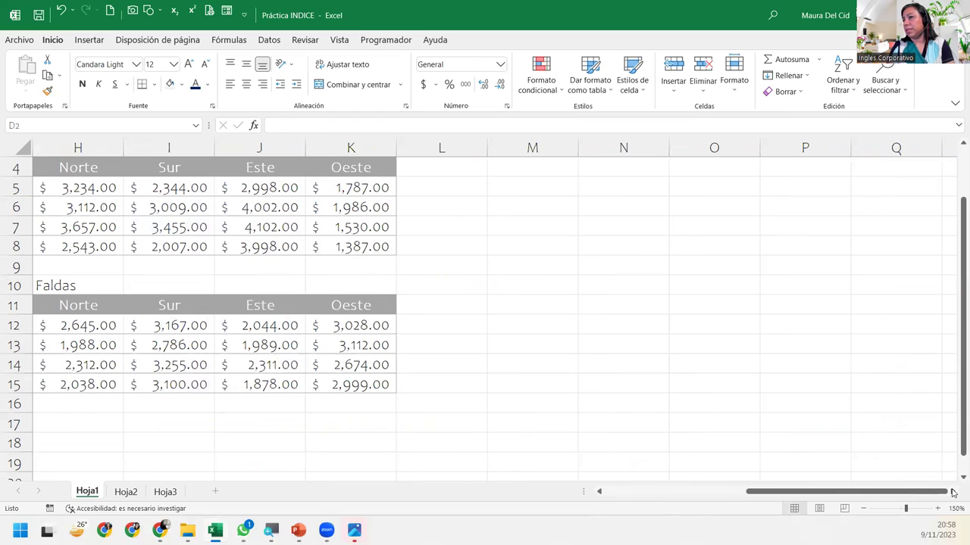
{"action": "left_click", "coordinate": [599, 492]}
{"action": "left_click", "coordinate": [599, 493]}
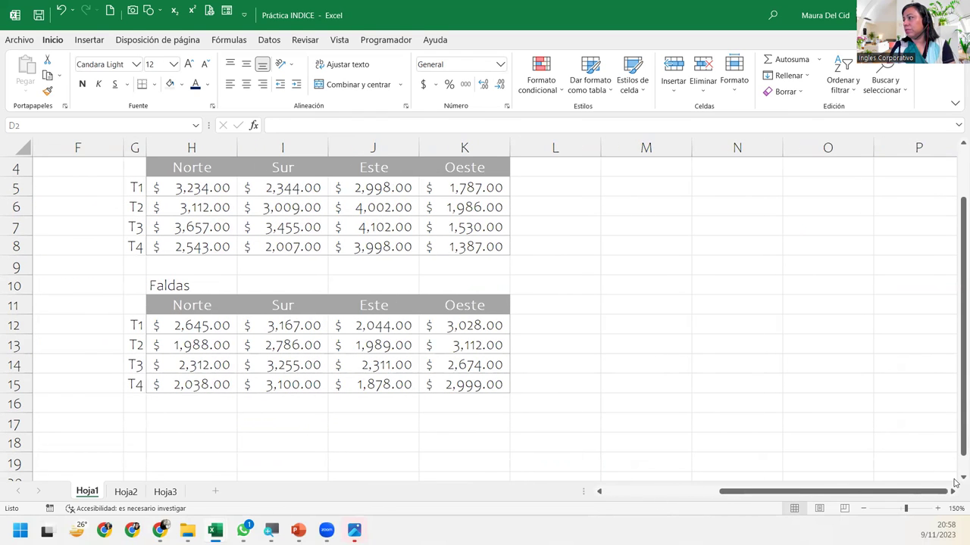
{"action": "scroll", "coordinate": [955, 482], "scroll_direction": "down", "scroll_amount": 2}
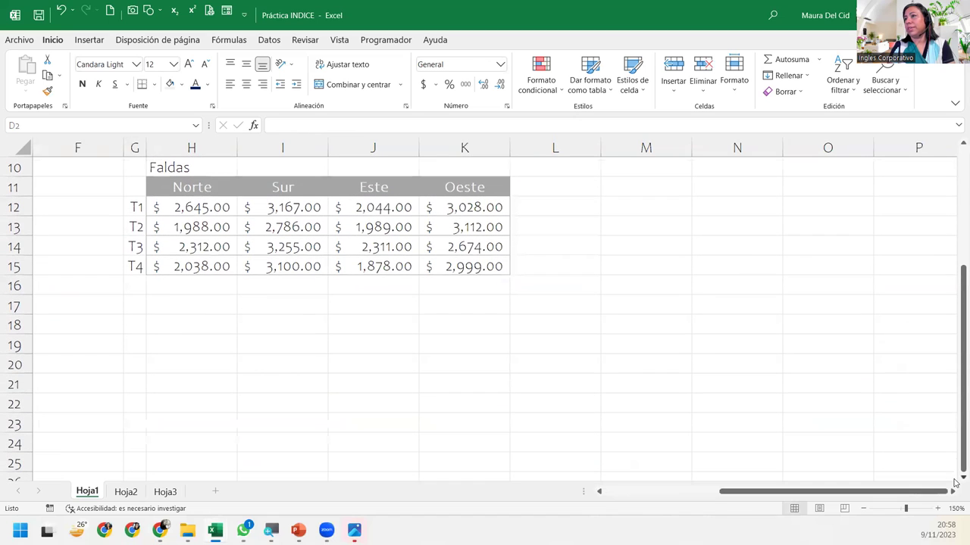
{"action": "left_click", "coordinate": [953, 491]}
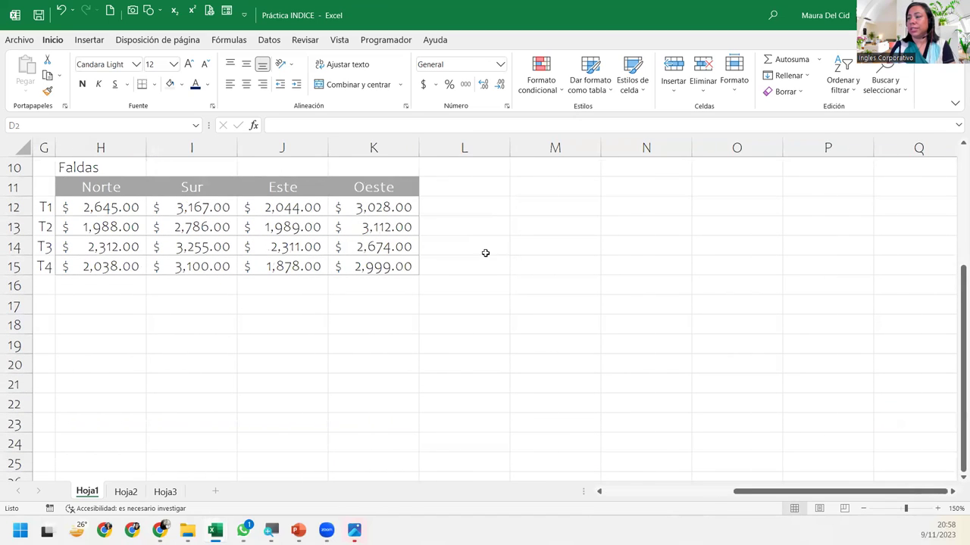
{"action": "left_click", "coordinate": [502, 204]}
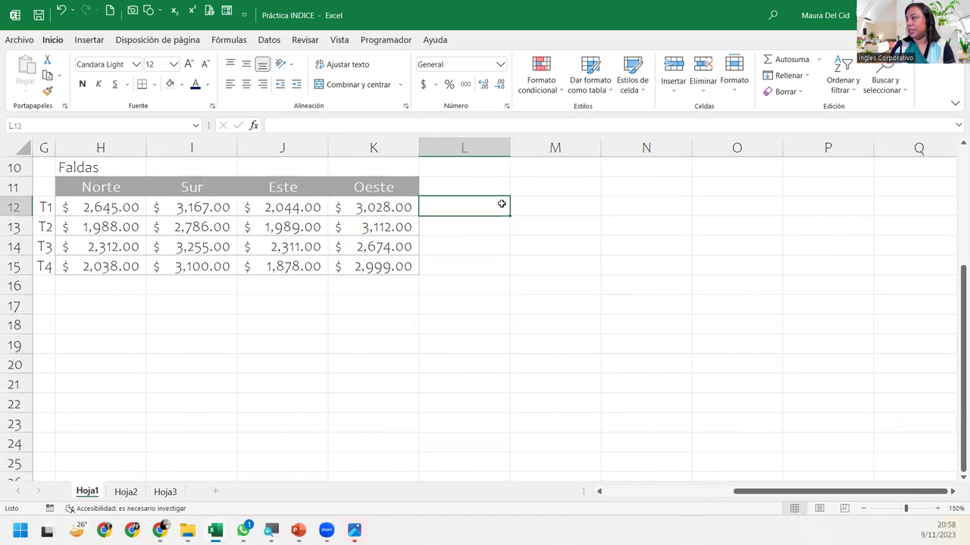
{"action": "left_click", "coordinate": [79, 311]}
{"action": "left_click", "coordinate": [98, 340]}
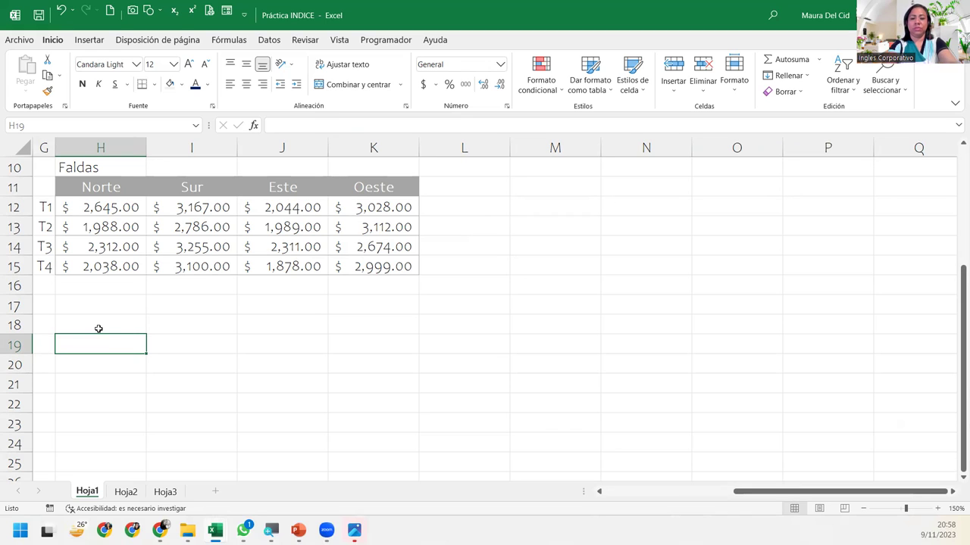
Enter =INDICE(H12:K15;1;3) in H19 to get 2044, then highlight its range reference
{"action": "type", "text": "=INDI"}
{"action": "key", "text": "Tab"}
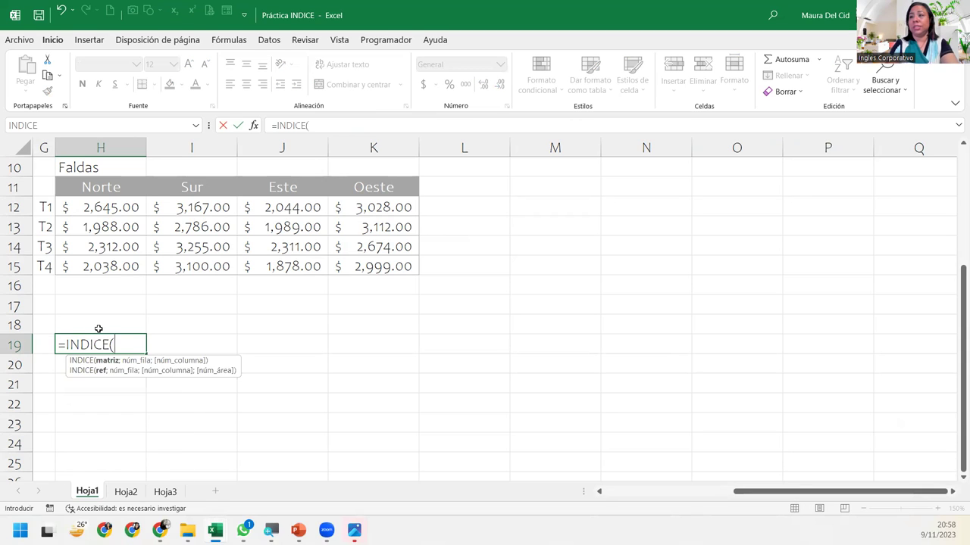
{"action": "left_click_drag", "start_coordinate": [101, 207], "coordinate": [350, 267]}
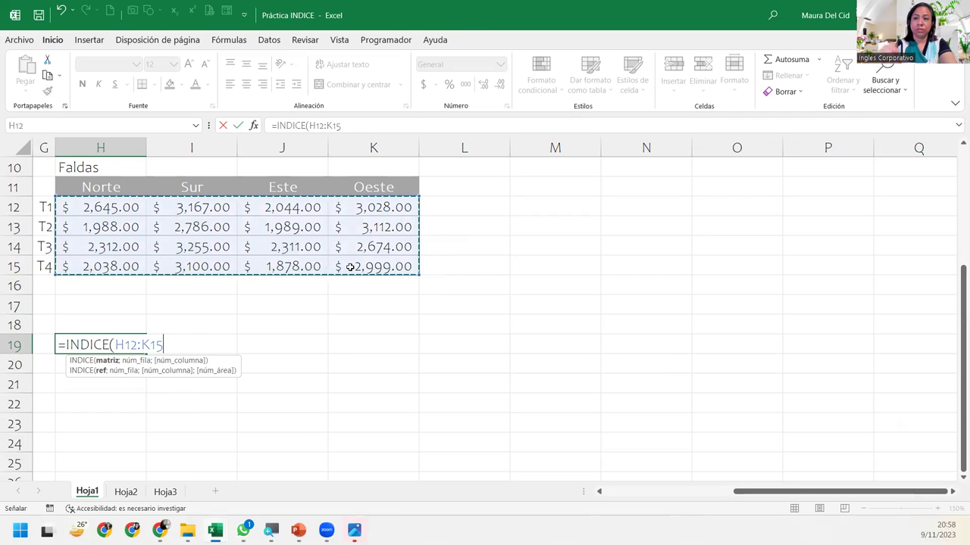
{"action": "type", "text": ";"}
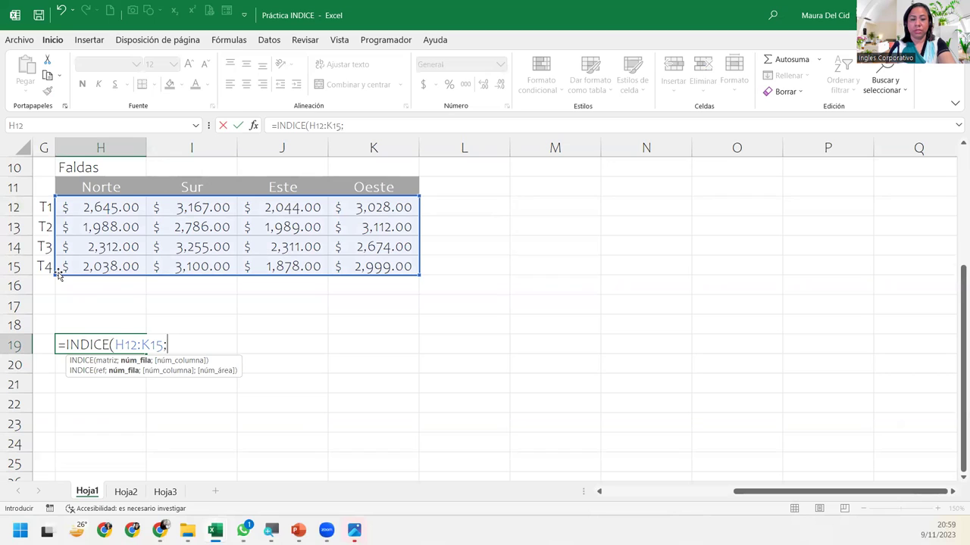
{"action": "type", "text": "1;"}
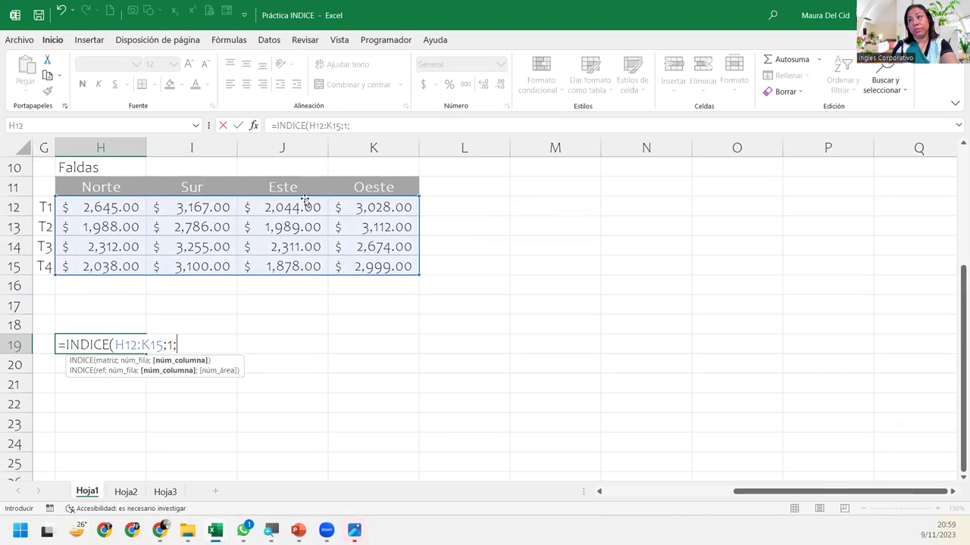
{"action": "type", "text": "3"}
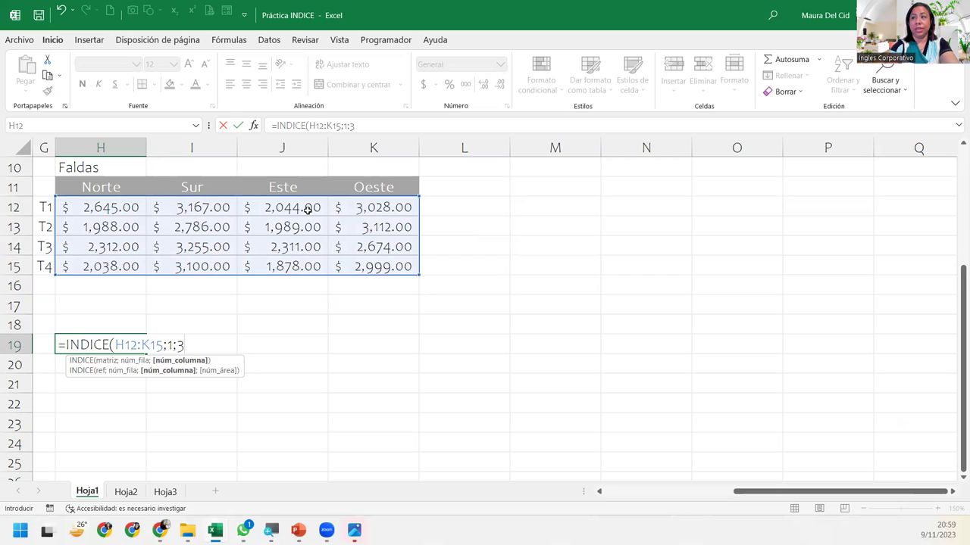
{"action": "type", "text": ")"}
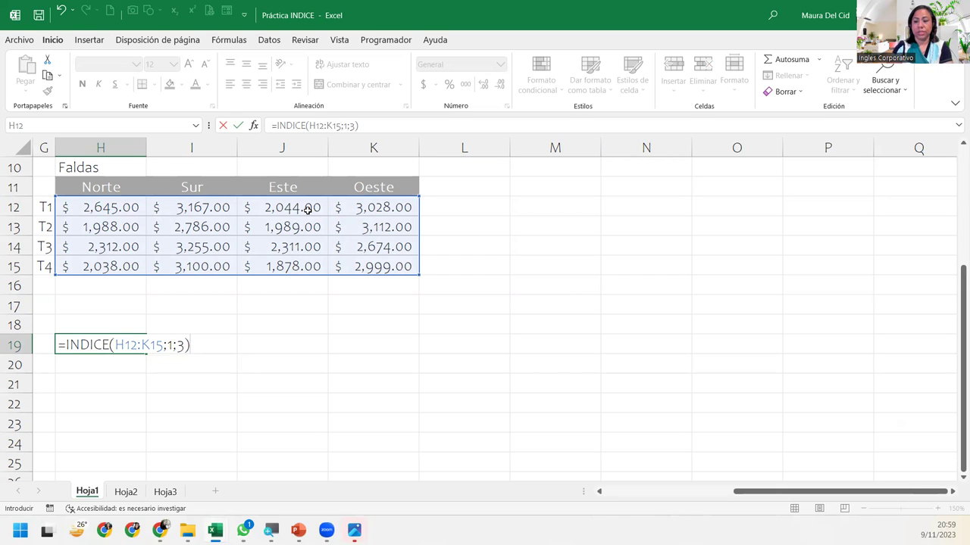
{"action": "key", "text": "Return"}
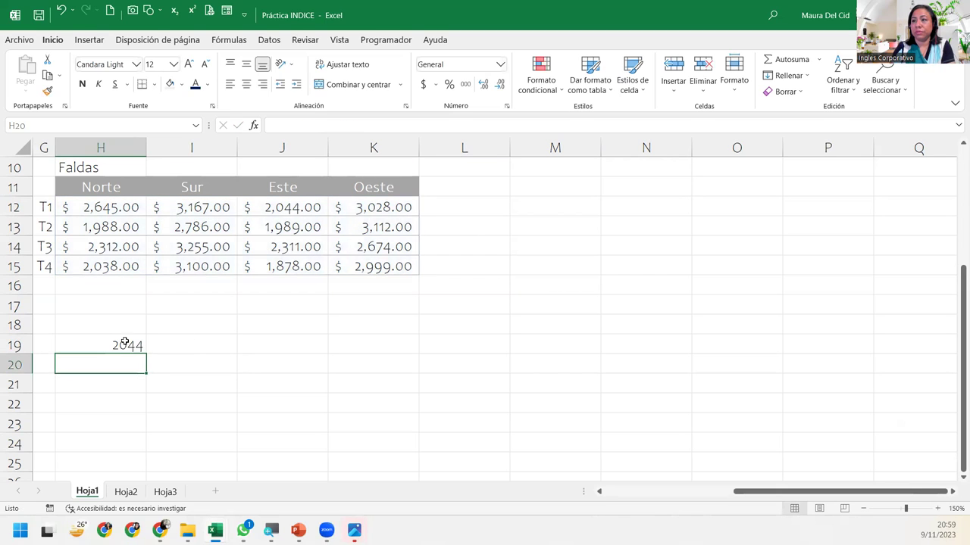
{"action": "double_click", "coordinate": [112, 347]}
{"action": "left_click_drag", "start_coordinate": [113, 345], "coordinate": [151, 343]}
{"action": "left_click", "coordinate": [131, 345]}
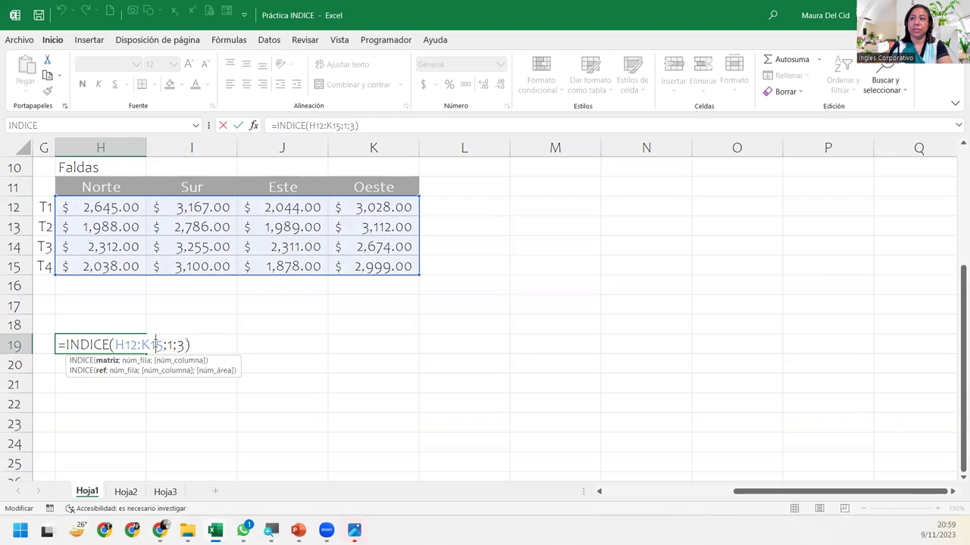
{"action": "left_click", "coordinate": [126, 372]}
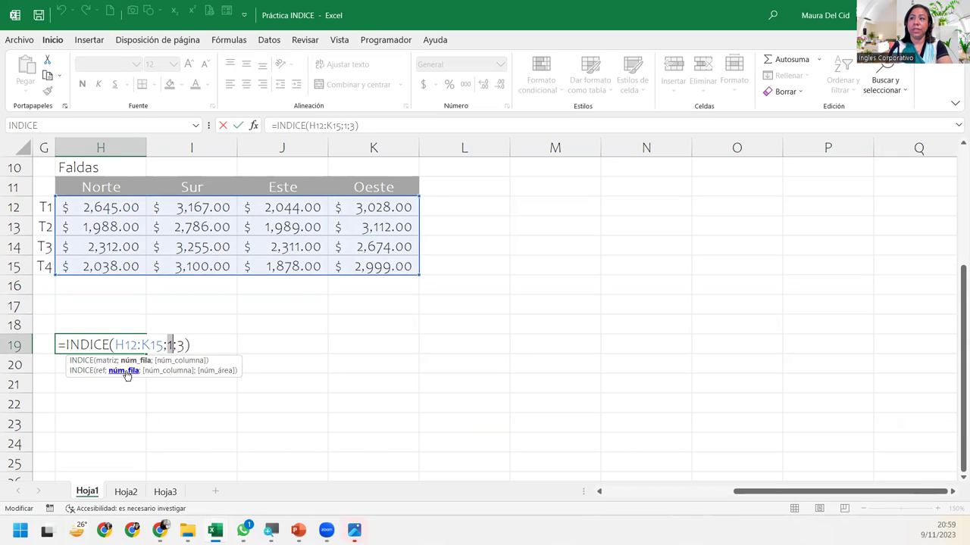
{"action": "left_click", "coordinate": [154, 371]}
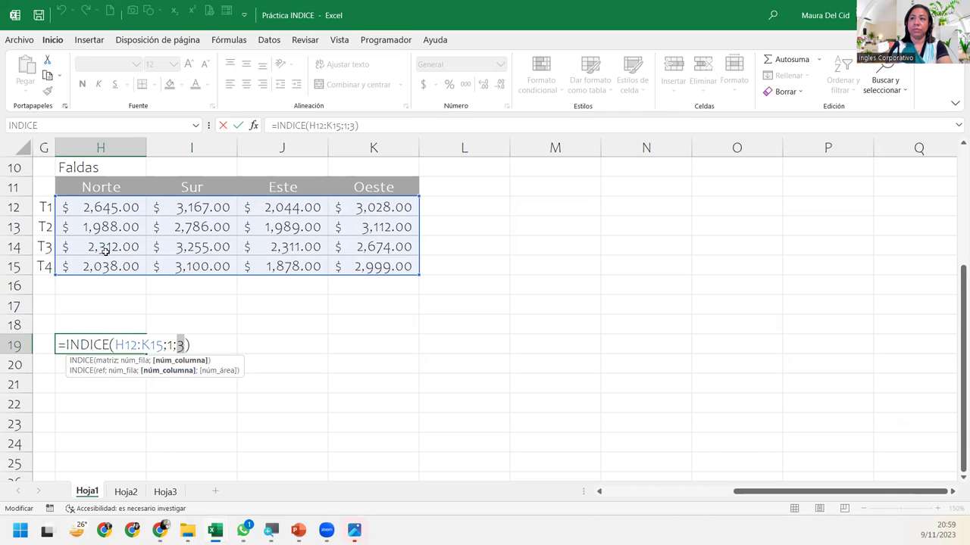
{"action": "key", "text": "ctrl+Return"}
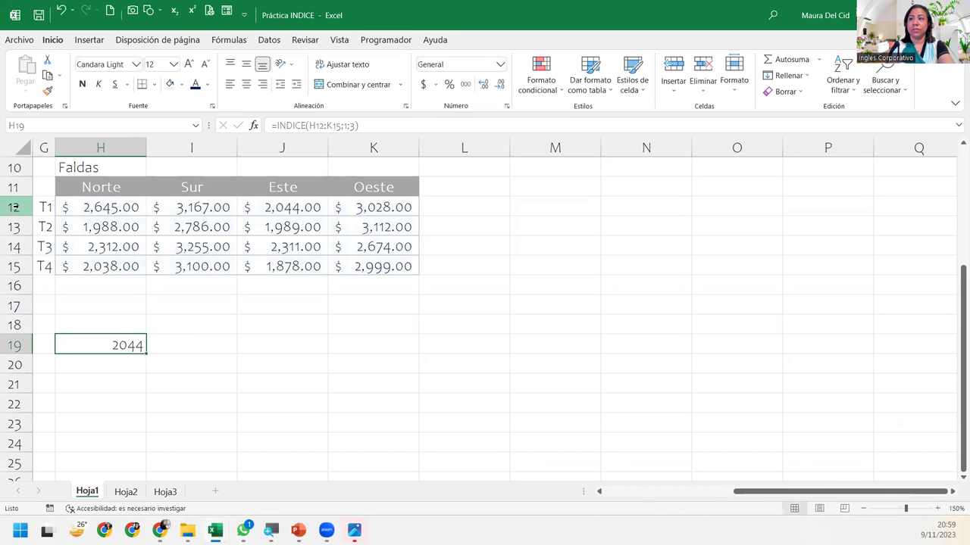
{"action": "left_click", "coordinate": [14, 207]}
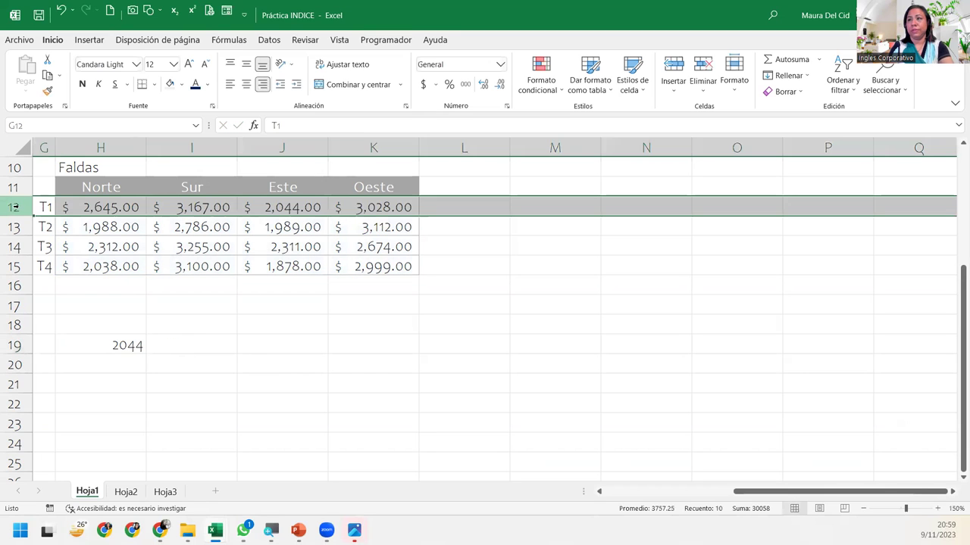
{"action": "left_click", "coordinate": [306, 145], "text": "ctrl"}
{"action": "left_click", "coordinate": [303, 214], "text": "ctrl"}
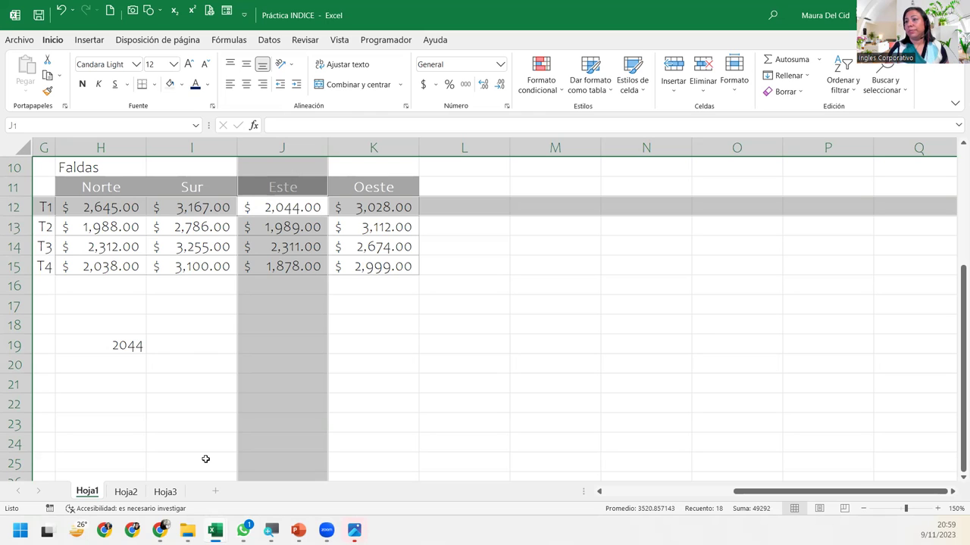
{"action": "left_click", "coordinate": [81, 356]}
{"action": "left_click", "coordinate": [93, 344]}
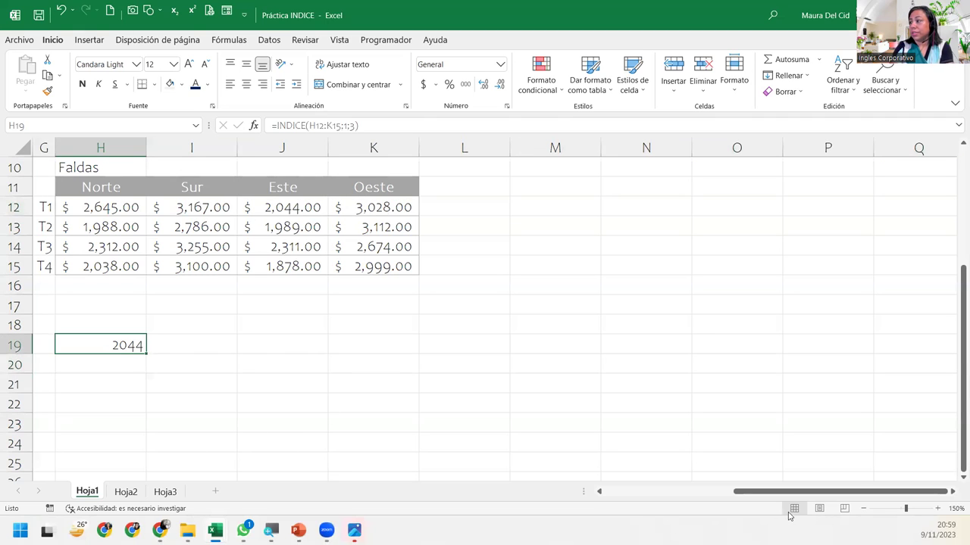
{"action": "left_click", "coordinate": [864, 509]}
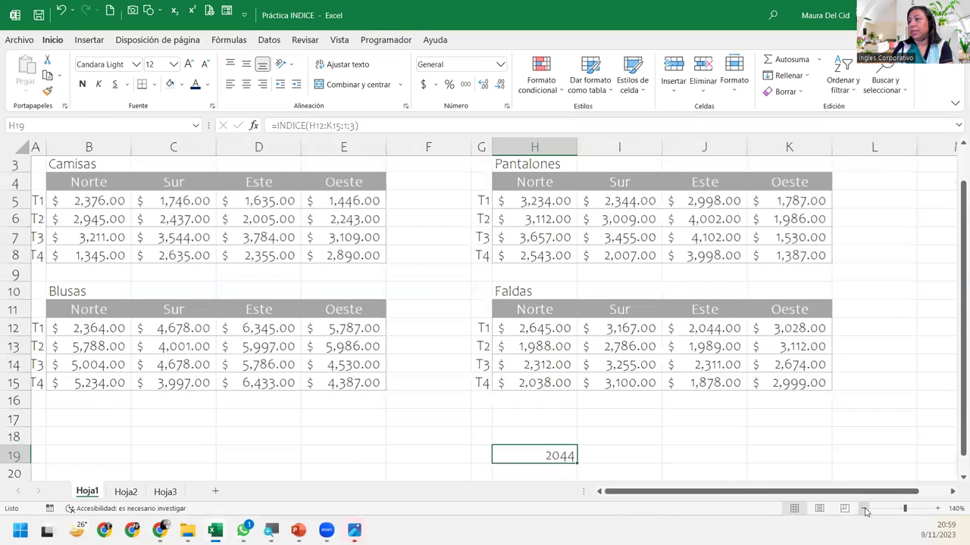
{"action": "left_click", "coordinate": [864, 509]}
{"action": "left_click", "coordinate": [864, 509]}
{"action": "left_click", "coordinate": [865, 509]}
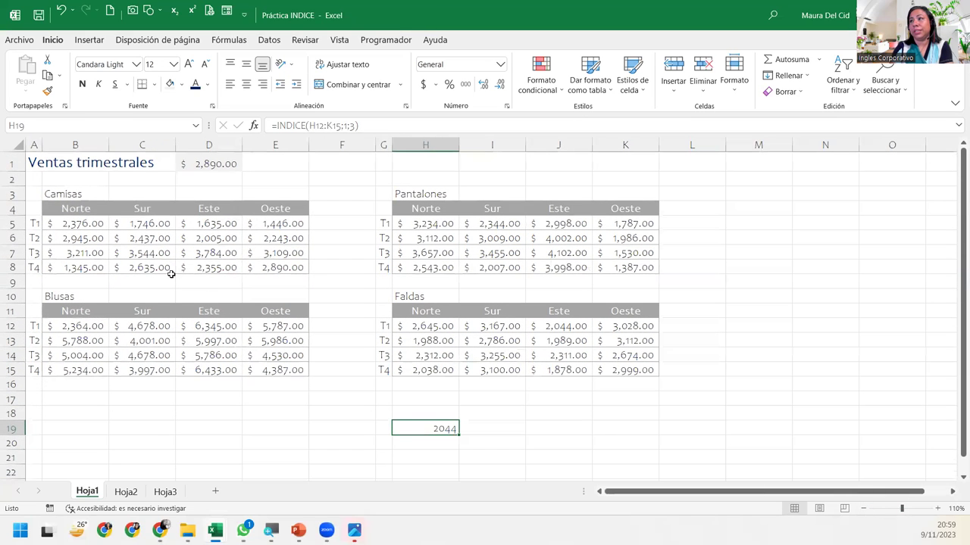